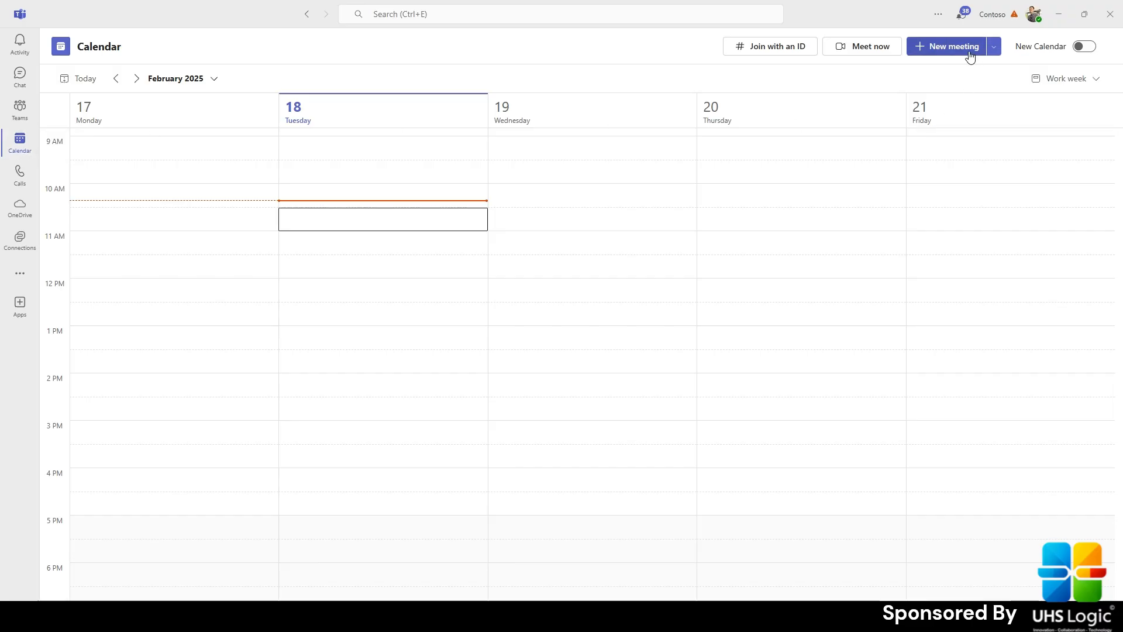
Start a new webinar from the New meeting dropdown's Webinar template
{"action": "left_click", "coordinate": [994, 48]}
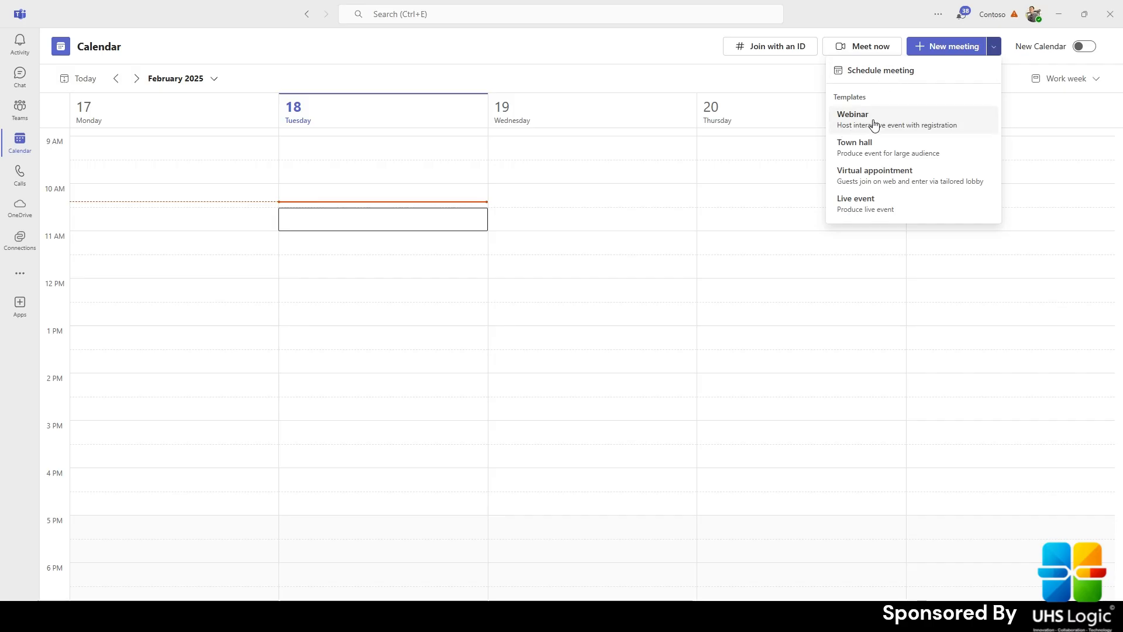
{"action": "left_click", "coordinate": [913, 129]}
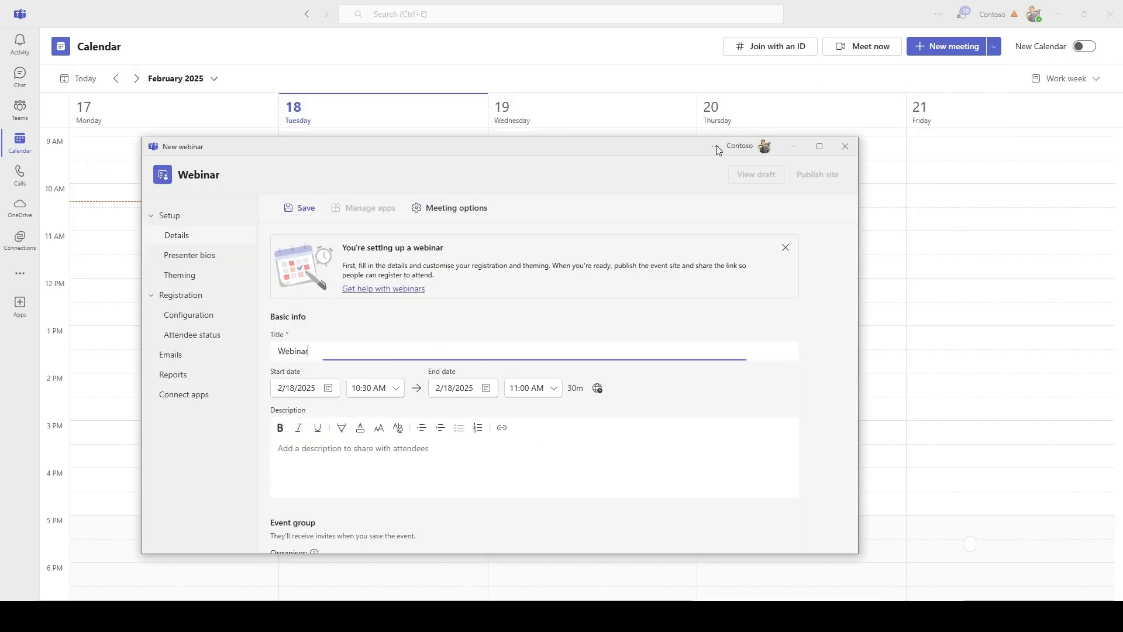
Replace the default 'Webinar' title with 'Teams Webinar Training'
{"action": "left_click_drag", "start_coordinate": [644, 143], "coordinate": [661, 75]}
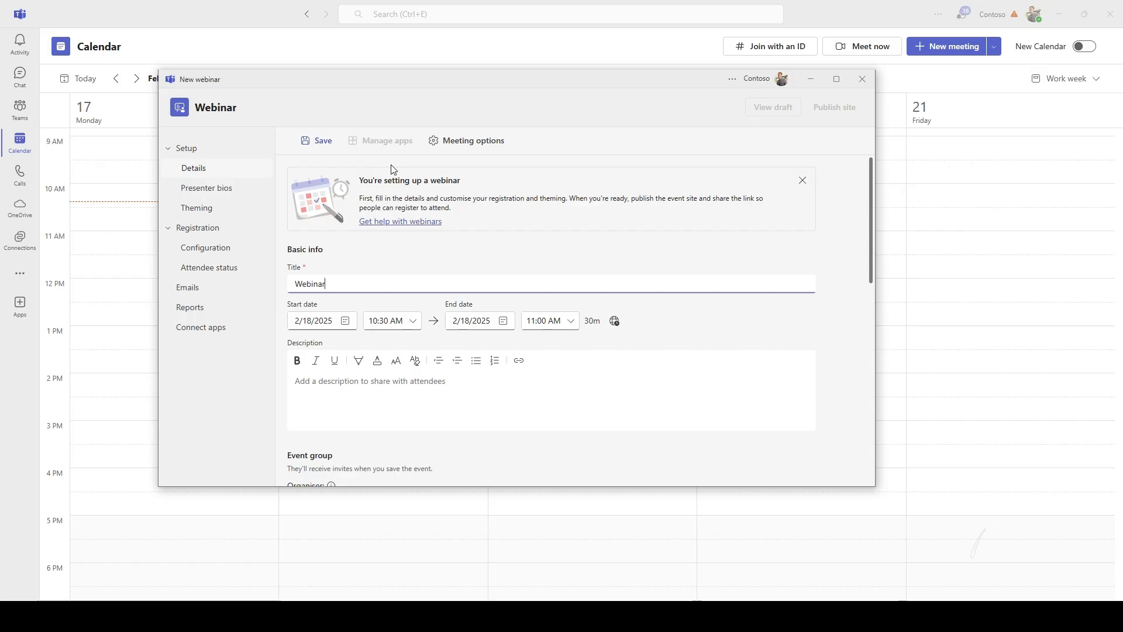
{"action": "scroll", "coordinate": [652, 318], "scroll_direction": "down", "scroll_amount": 5}
{"action": "scroll", "coordinate": [554, 376], "scroll_direction": "up", "scroll_amount": 8}
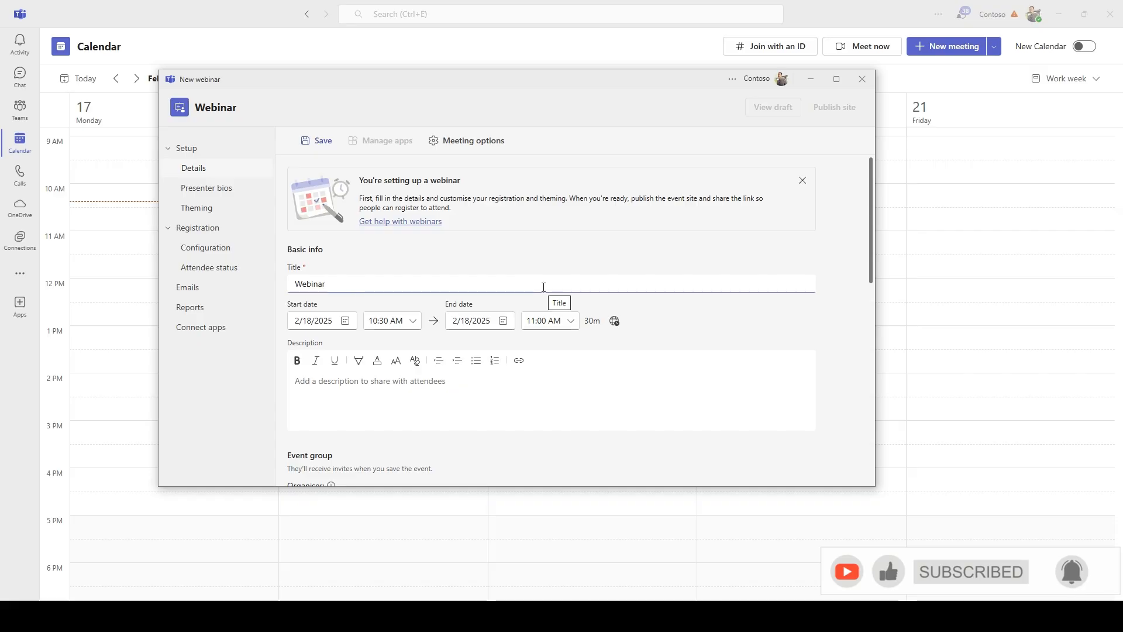
{"action": "double_click", "coordinate": [427, 282]}
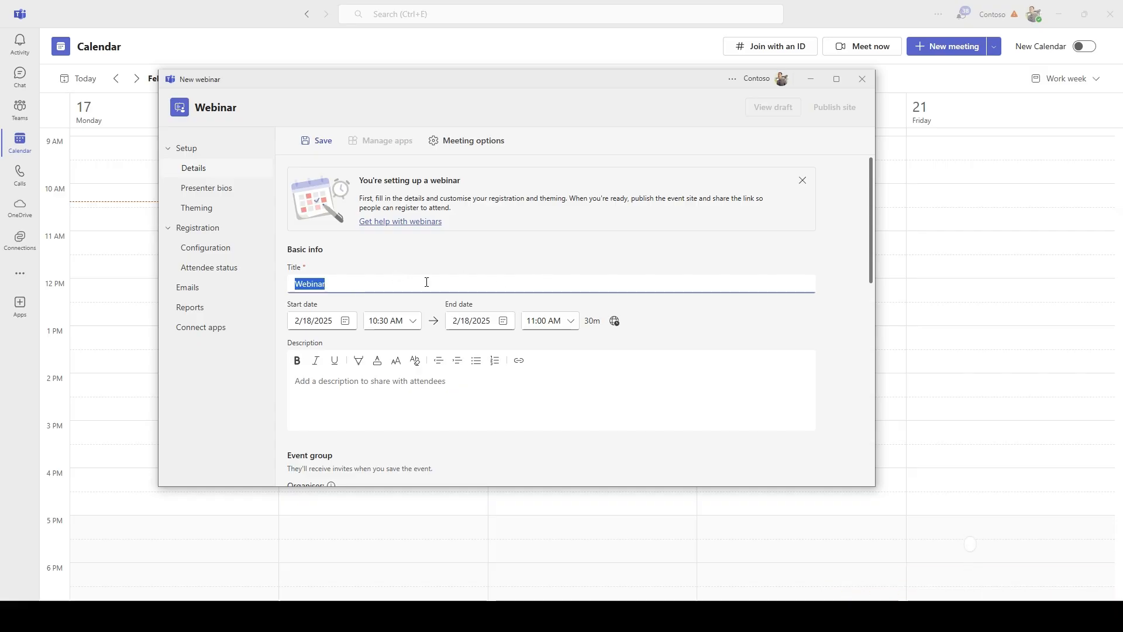
{"action": "type", "text": "Teams sT"}
{"action": "key", "text": "BackSpace"}
{"action": "key", "text": "BackSpace"}
{"action": "type", "text": "Webinarr"}
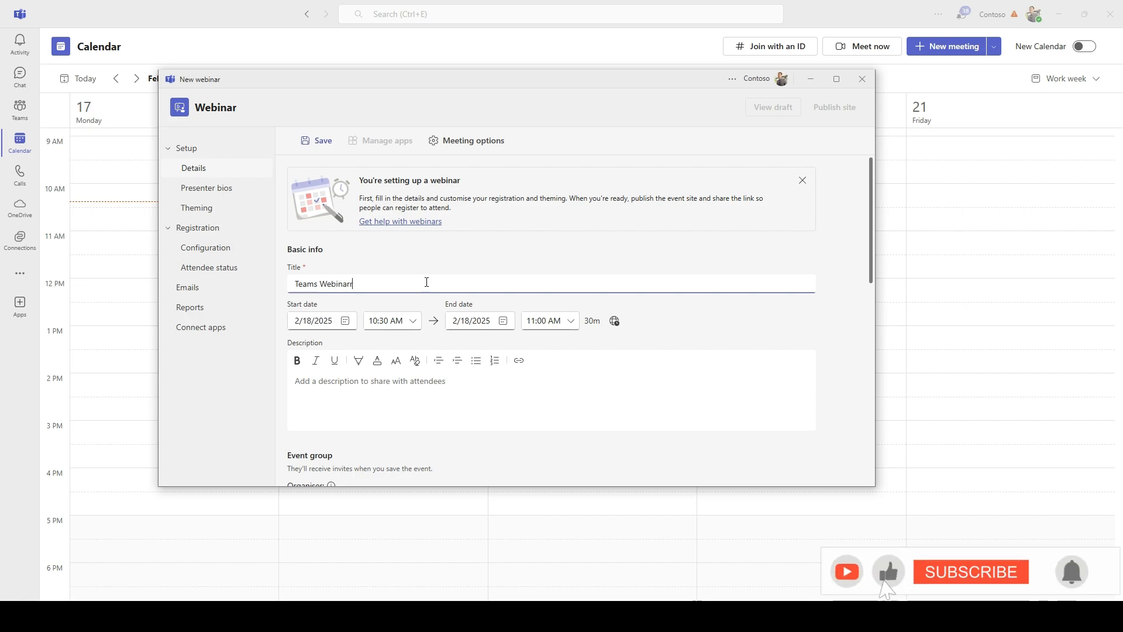
{"action": "key", "text": "BackSpace"}
{"action": "key", "text": "BackSpace"}
{"action": "type", "text": "Trarining"}
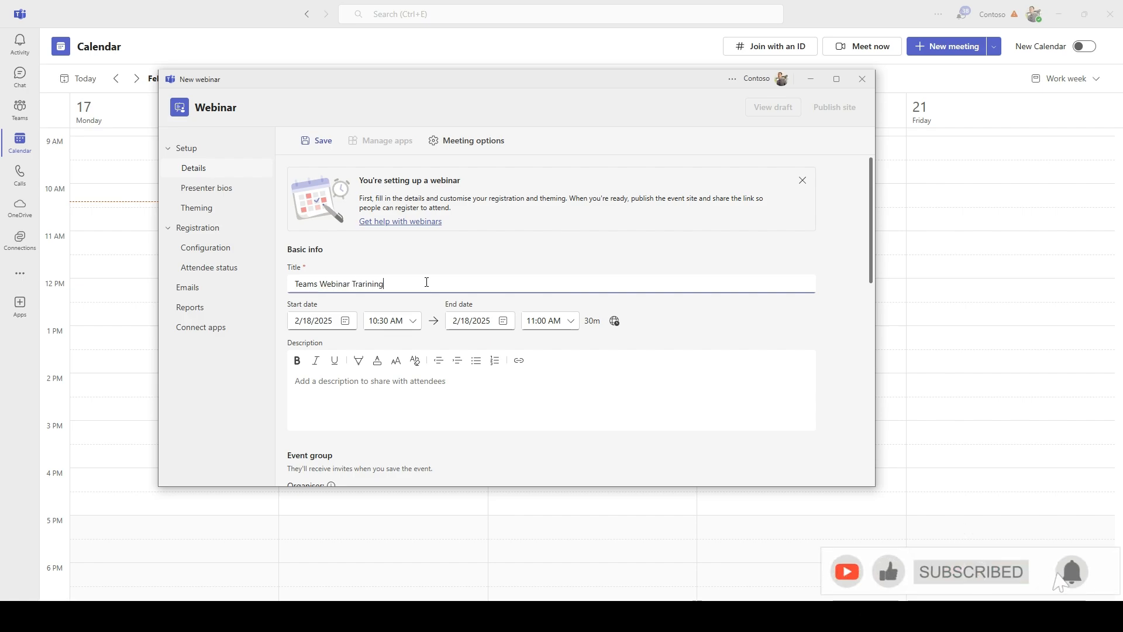
{"action": "key", "text": "BackSpace"}
{"action": "key", "text": "BackSpace"}
{"action": "key", "text": "BackSpace"}
{"action": "key", "text": "BackSpace"}
{"action": "key", "text": "BackSpace"}
{"action": "key", "text": "BackSpace"}
{"action": "type", "text": "in"}
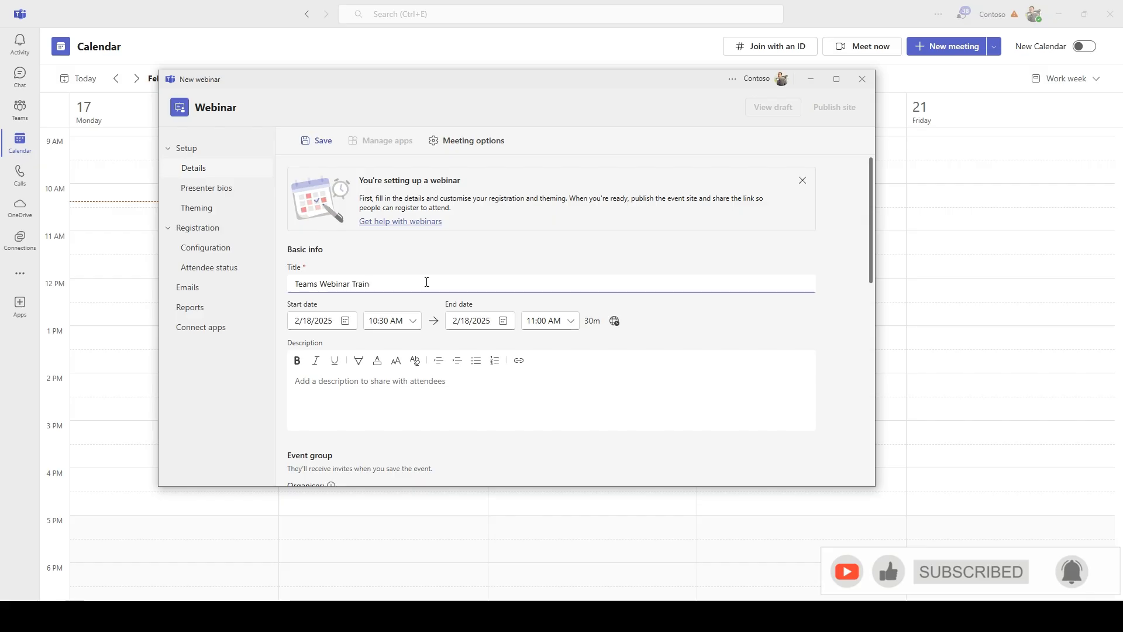
{"action": "type", "text": "gng"}
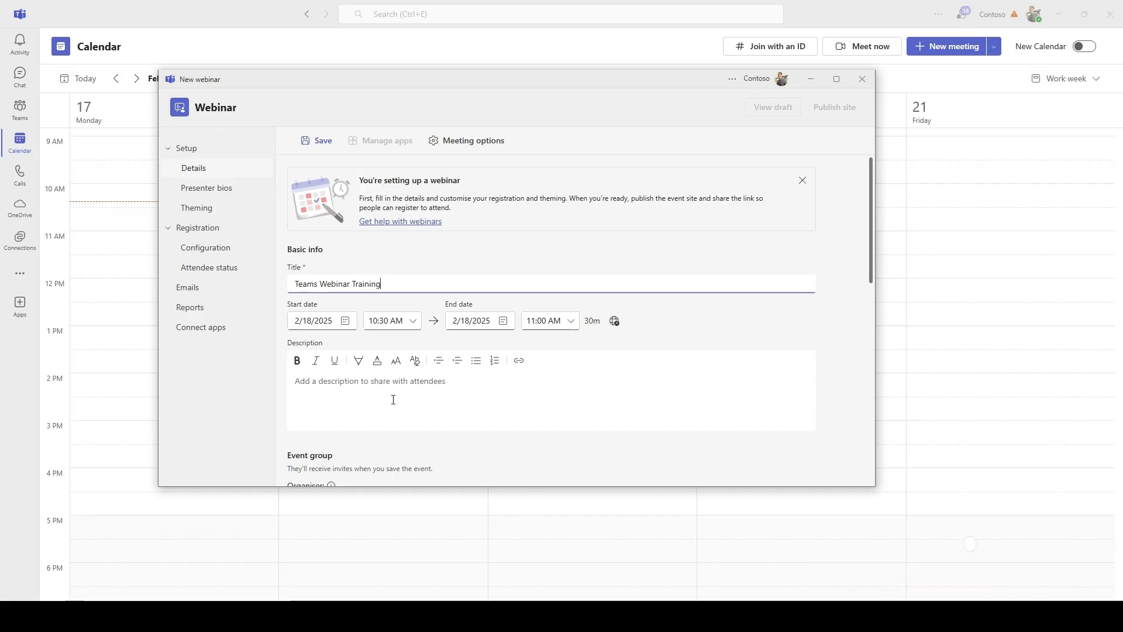
Show the webinar's Time zone setting
{"action": "left_click", "coordinate": [612, 324]}
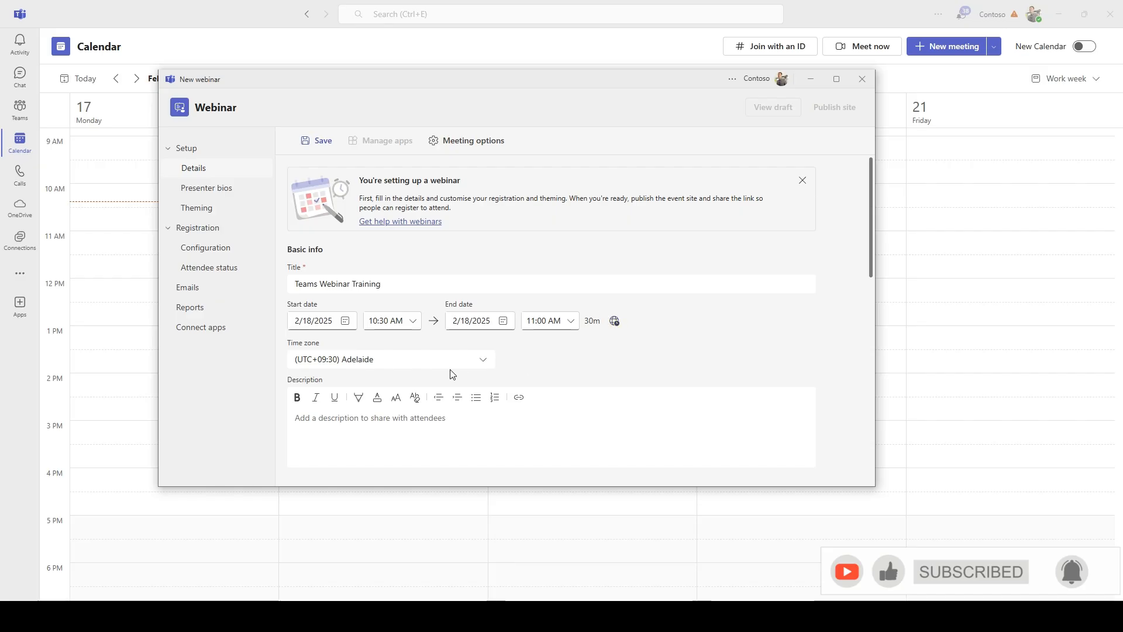
{"action": "scroll", "coordinate": [475, 362], "scroll_direction": "down", "scroll_amount": 2}
{"action": "scroll", "coordinate": [474, 363], "scroll_direction": "down", "scroll_amount": 1}
{"action": "left_click", "coordinate": [355, 271]}
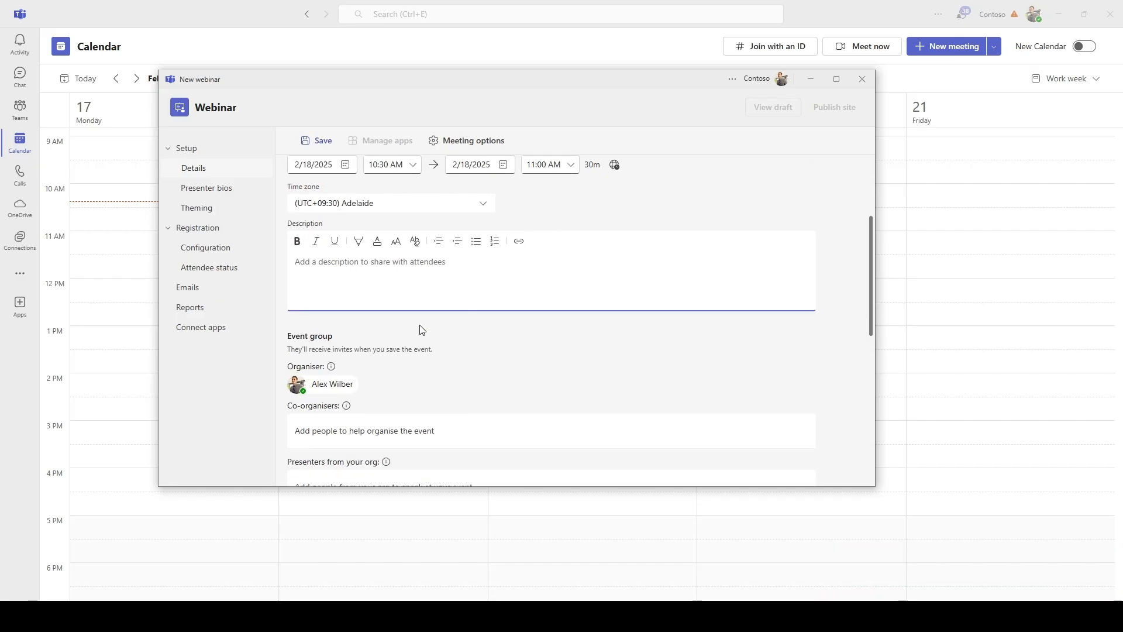
{"action": "left_click_drag", "start_coordinate": [317, 337], "coordinate": [343, 335]}
{"action": "left_click", "coordinate": [355, 334]}
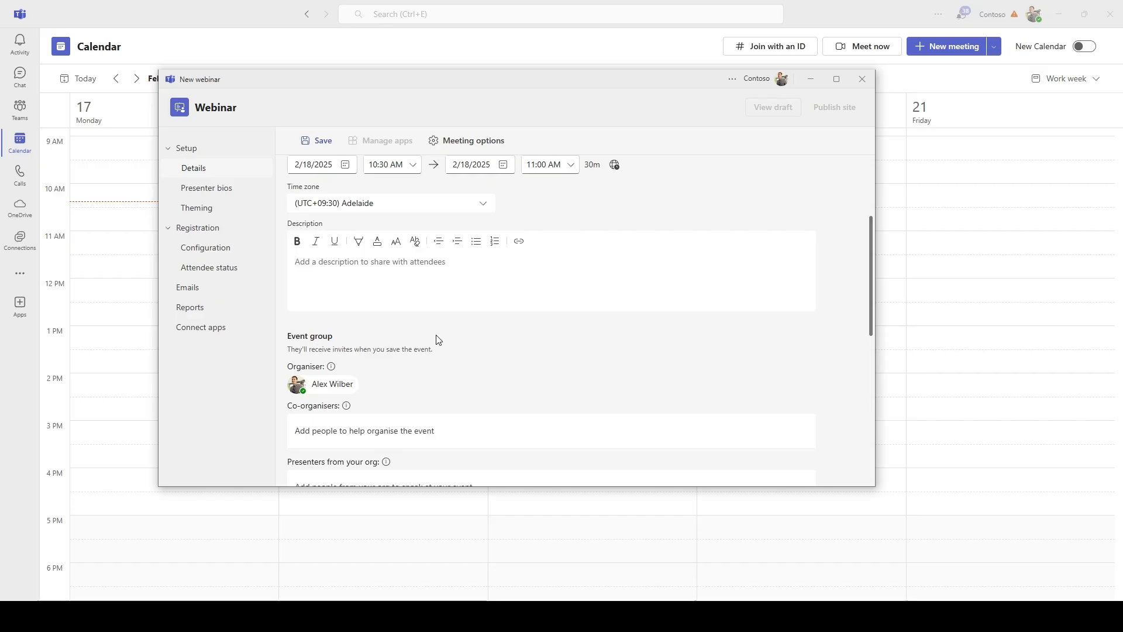
{"action": "scroll", "coordinate": [468, 328], "scroll_direction": "down", "scroll_amount": 3}
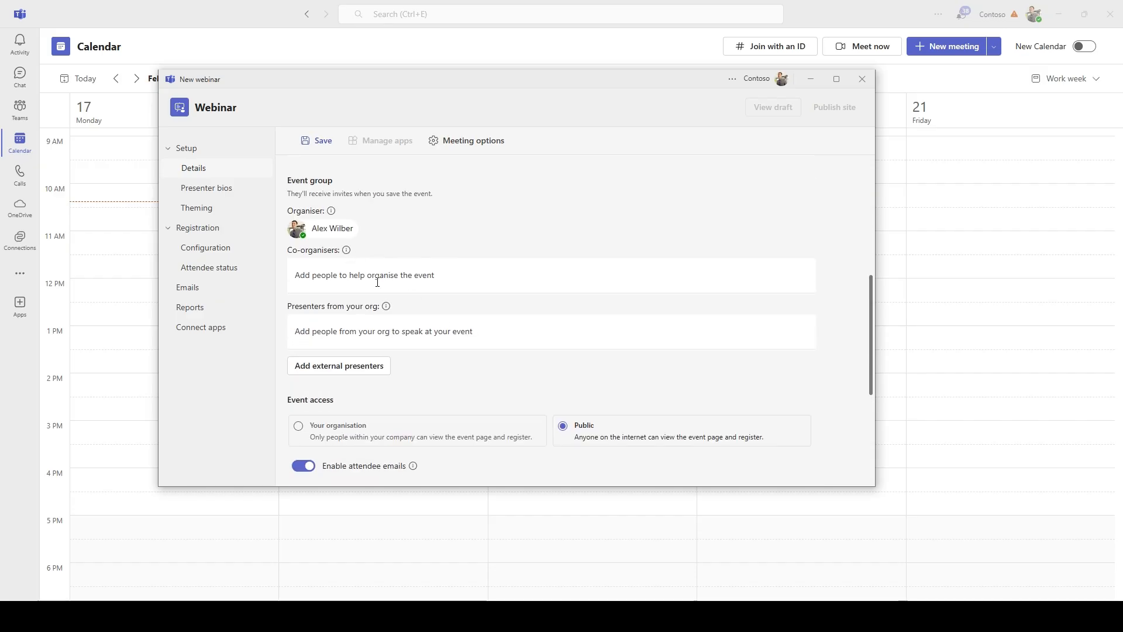
{"action": "left_click_drag", "start_coordinate": [321, 230], "coordinate": [379, 223]}
{"action": "left_click", "coordinate": [379, 224]}
Add one co-organiser chosen from the suggestions
{"action": "left_click", "coordinate": [330, 275]}
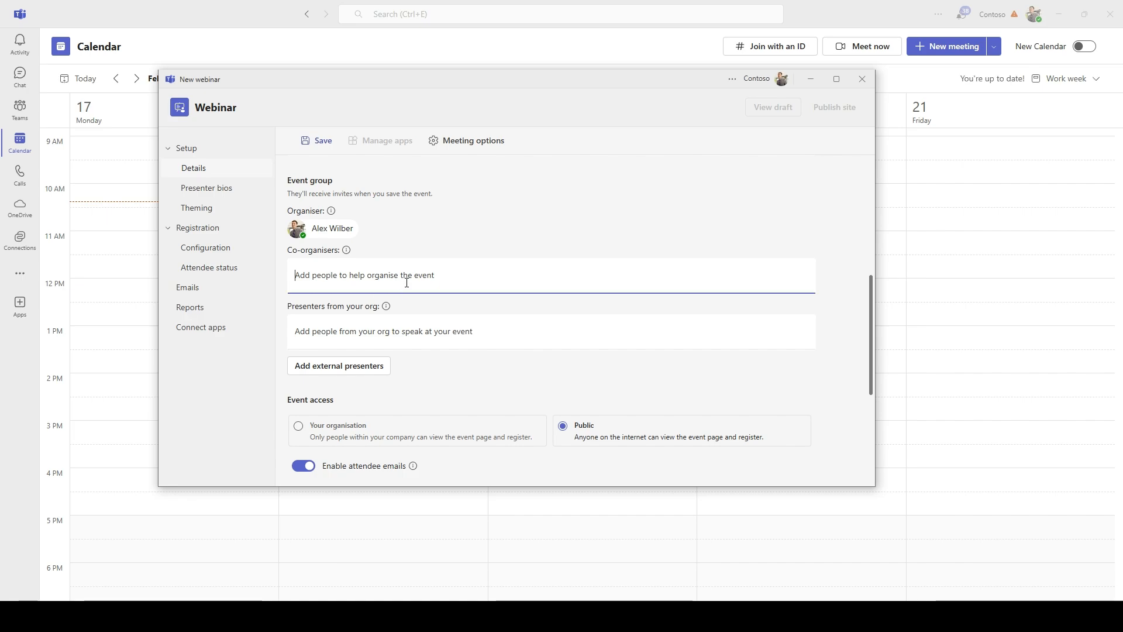
{"action": "type", "text": "a"}
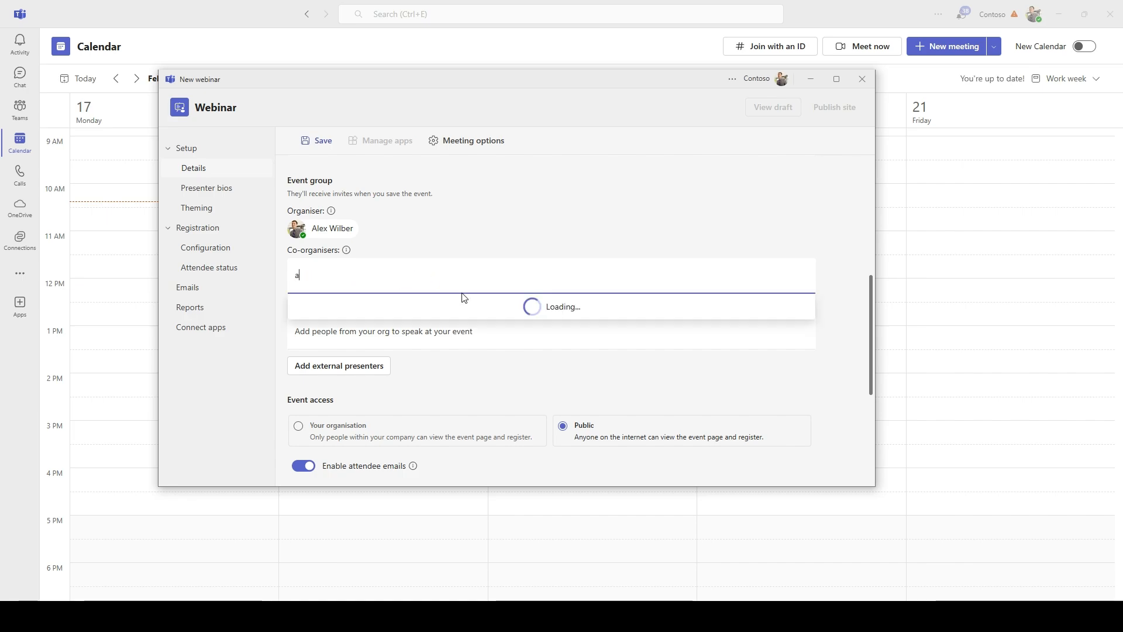
{"action": "left_click", "coordinate": [381, 322]}
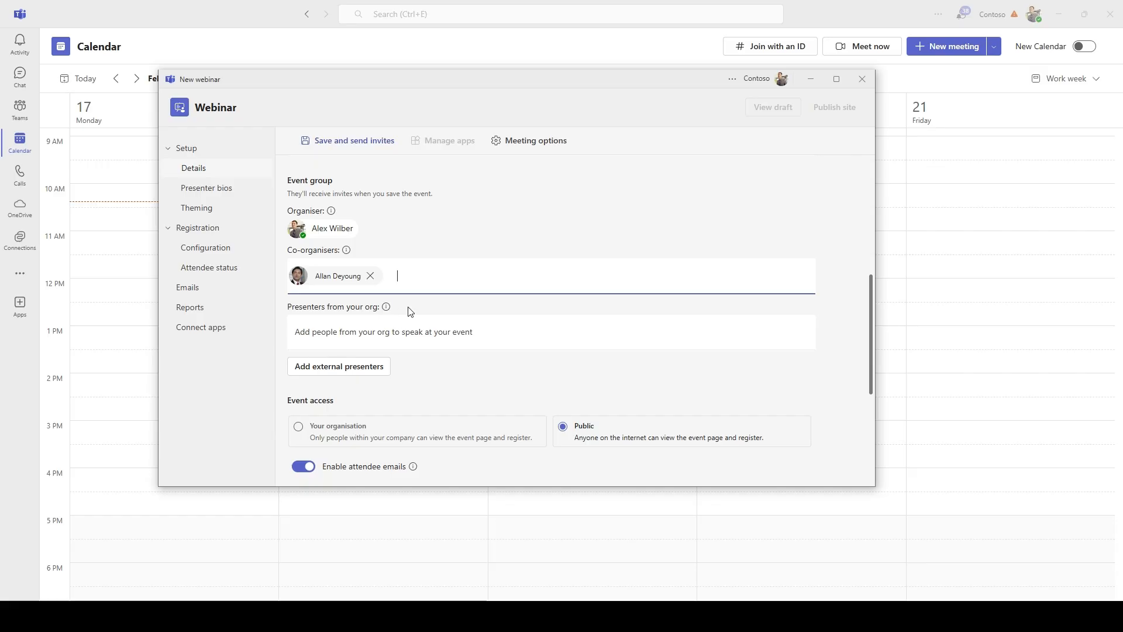
{"action": "left_click", "coordinate": [449, 203]}
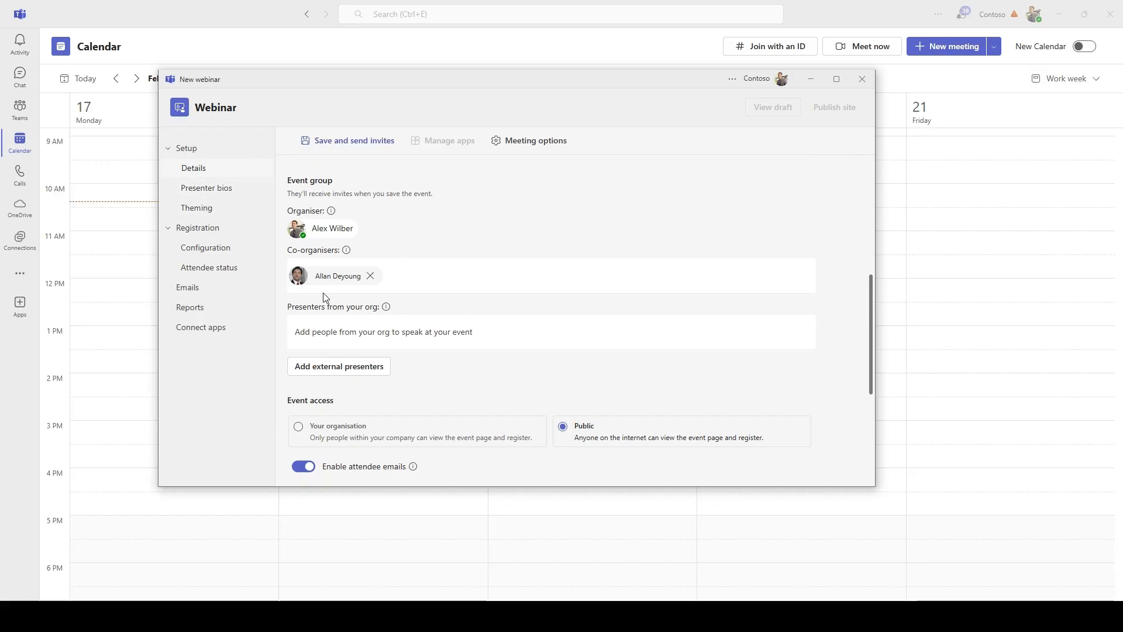
Add two presenters from the organisation via the suggestion list
{"action": "left_click", "coordinate": [410, 337]}
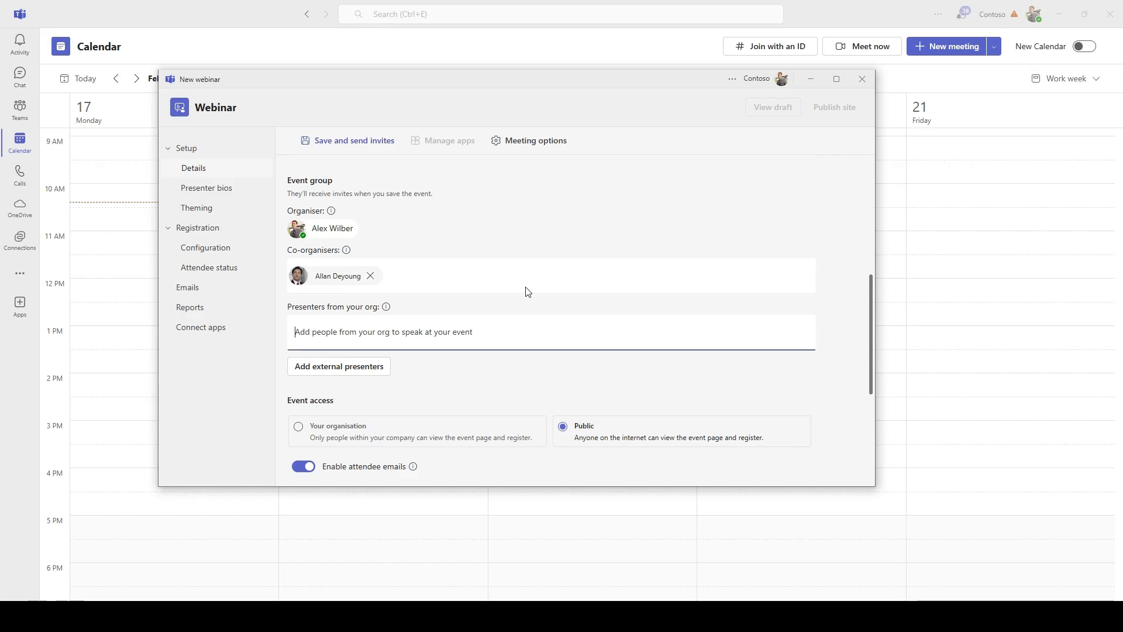
{"action": "type", "text": "e"}
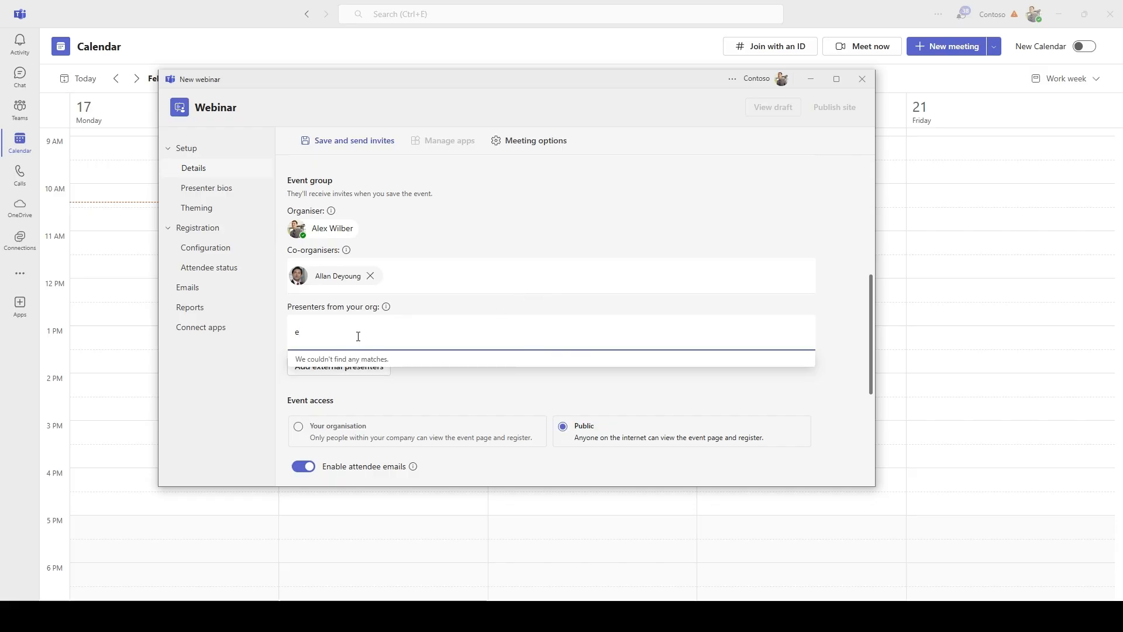
{"action": "key", "text": "BackSpace"}
{"action": "type", "text": "c"}
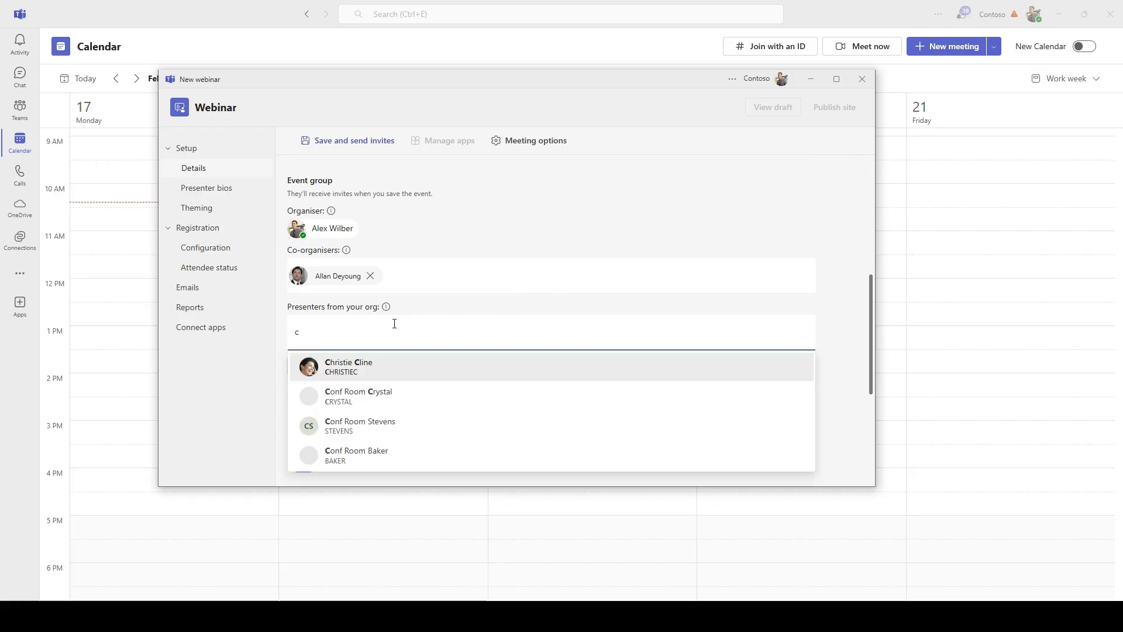
{"action": "left_click", "coordinate": [389, 369]}
{"action": "type", "text": "a"}
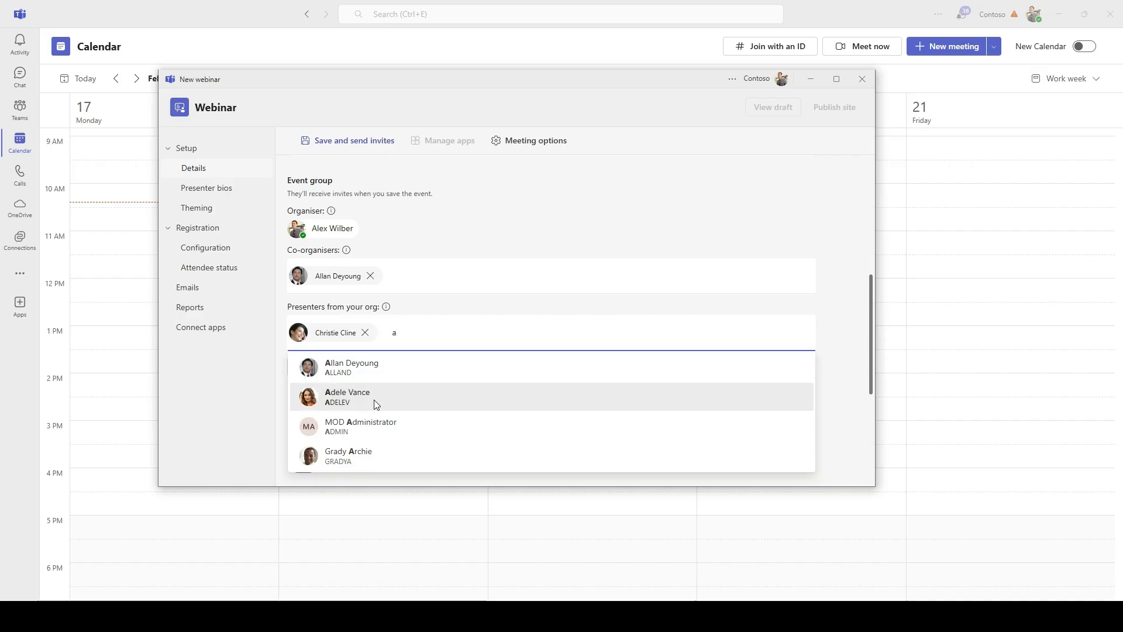
{"action": "left_click", "coordinate": [374, 398]}
{"action": "left_click", "coordinate": [482, 389]}
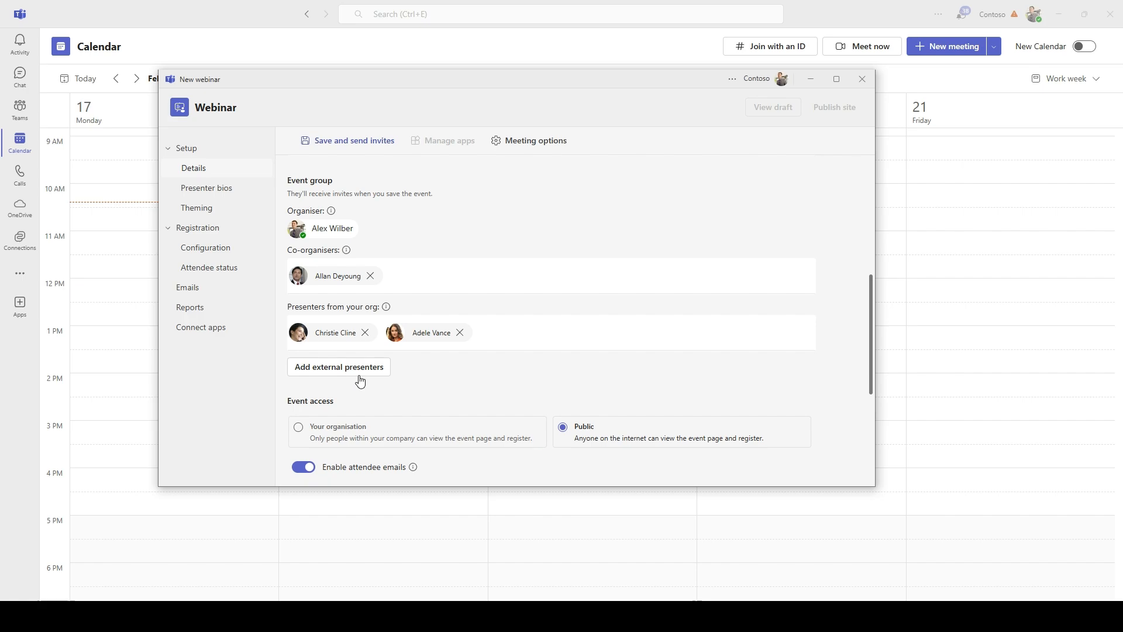
{"action": "scroll", "coordinate": [868, 317], "scroll_direction": "down", "scroll_amount": 2}
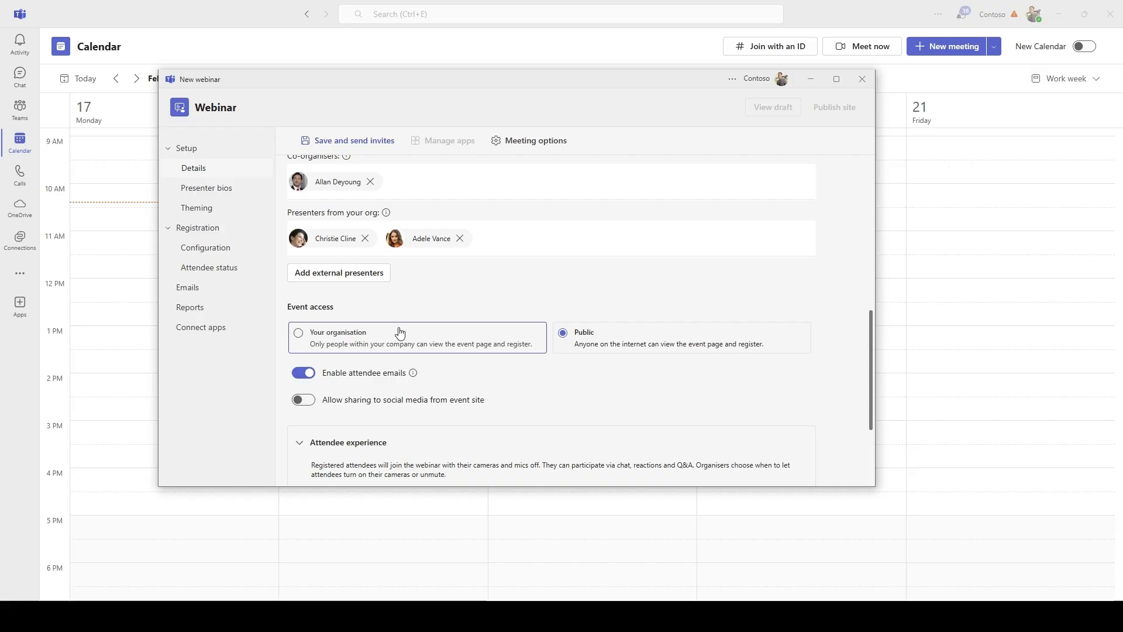
{"action": "left_click", "coordinate": [411, 343]}
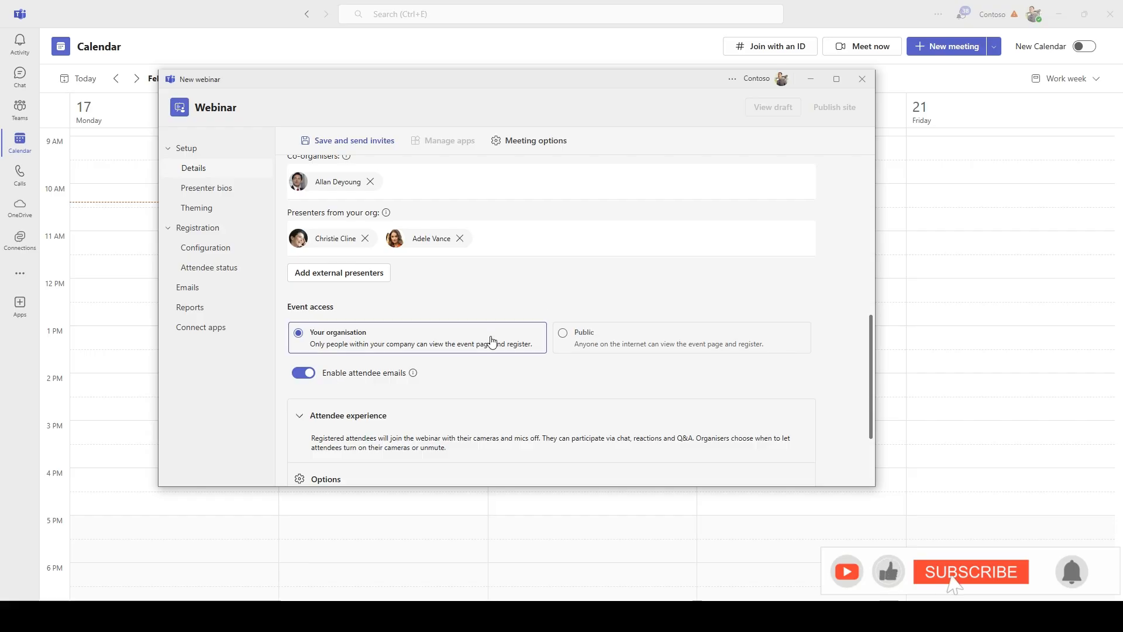
{"action": "left_click", "coordinate": [561, 333]}
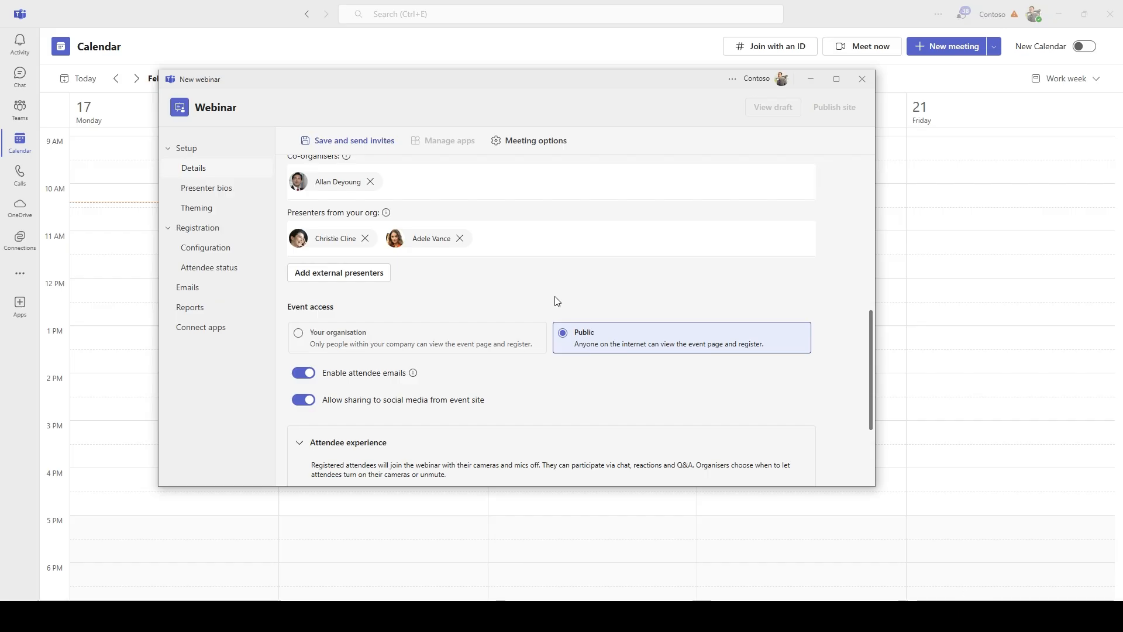
{"action": "scroll", "coordinate": [558, 301], "scroll_direction": "down", "scroll_amount": 3}
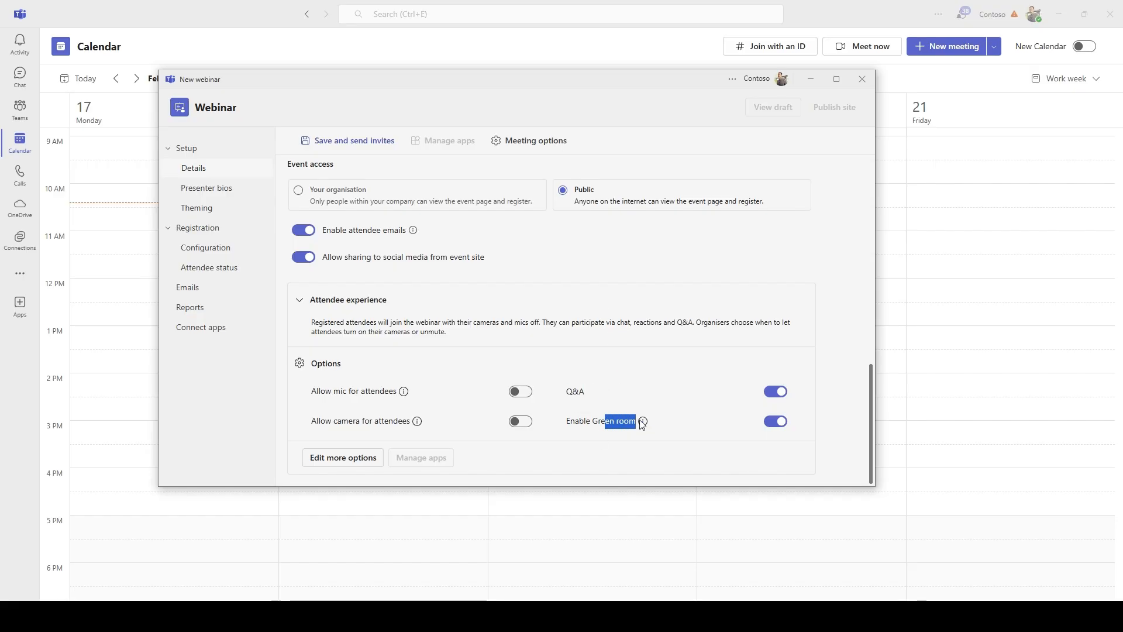
{"action": "left_click_drag", "start_coordinate": [605, 422], "coordinate": [637, 422]}
{"action": "left_click", "coordinate": [644, 335]}
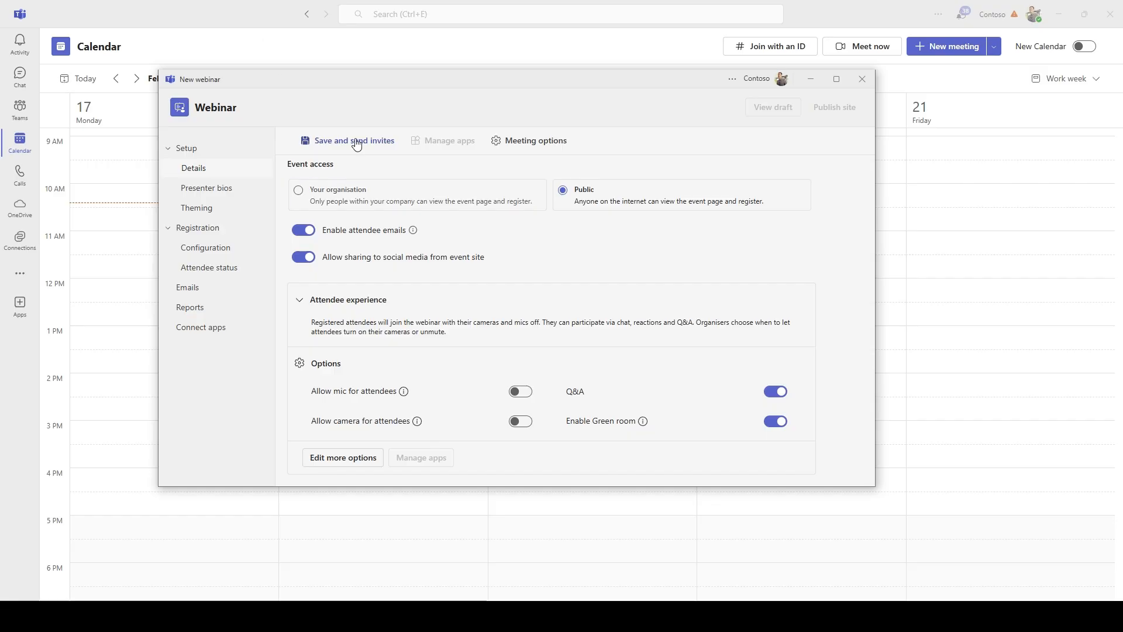
Save and send invites, then drag the second presenter above the first in Presenter bios
{"action": "scroll", "coordinate": [441, 228], "scroll_direction": "up", "scroll_amount": 1}
{"action": "scroll", "coordinate": [442, 229], "scroll_direction": "up", "scroll_amount": 9}
{"action": "scroll", "coordinate": [354, 326], "scroll_direction": "down", "scroll_amount": 5}
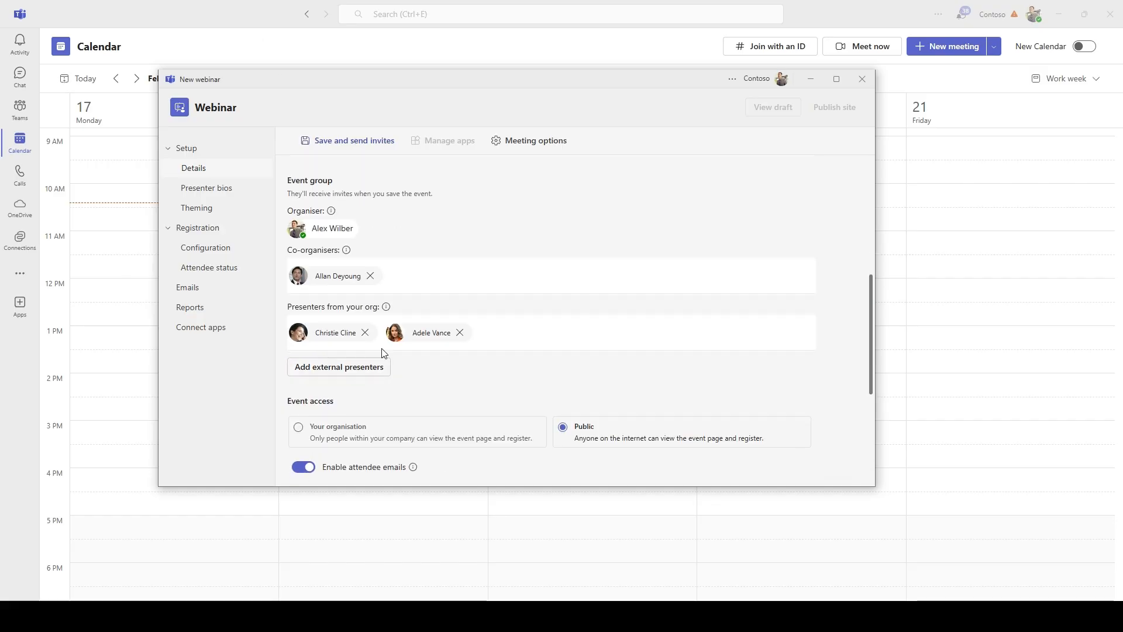
{"action": "scroll", "coordinate": [410, 336], "scroll_direction": "up", "scroll_amount": 4}
{"action": "scroll", "coordinate": [442, 316], "scroll_direction": "up", "scroll_amount": 2}
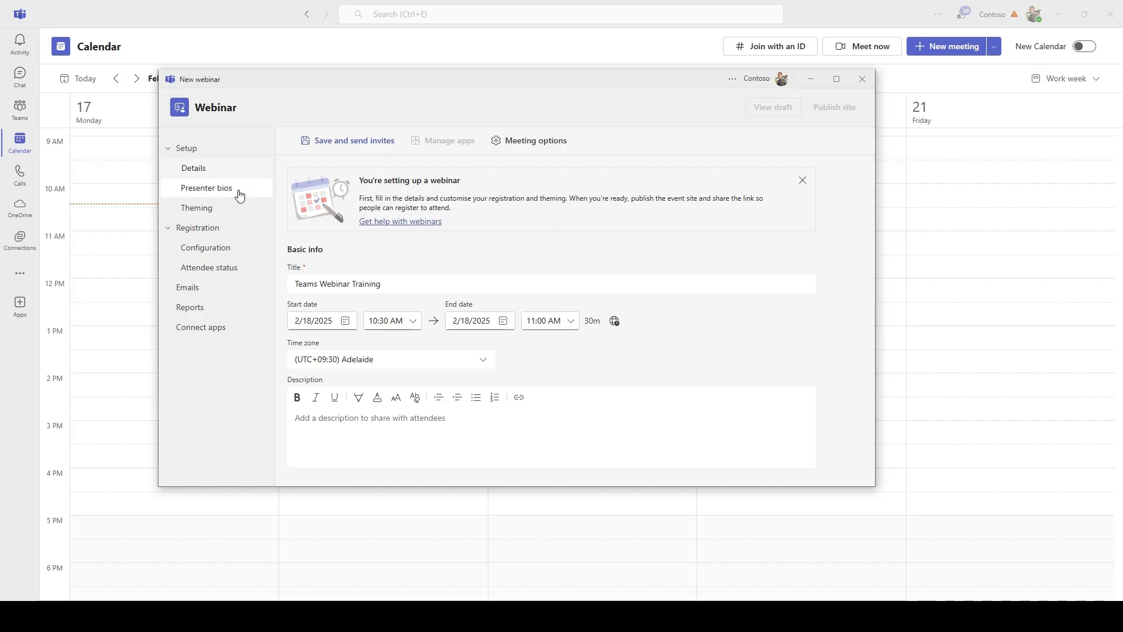
{"action": "left_click", "coordinate": [351, 143]}
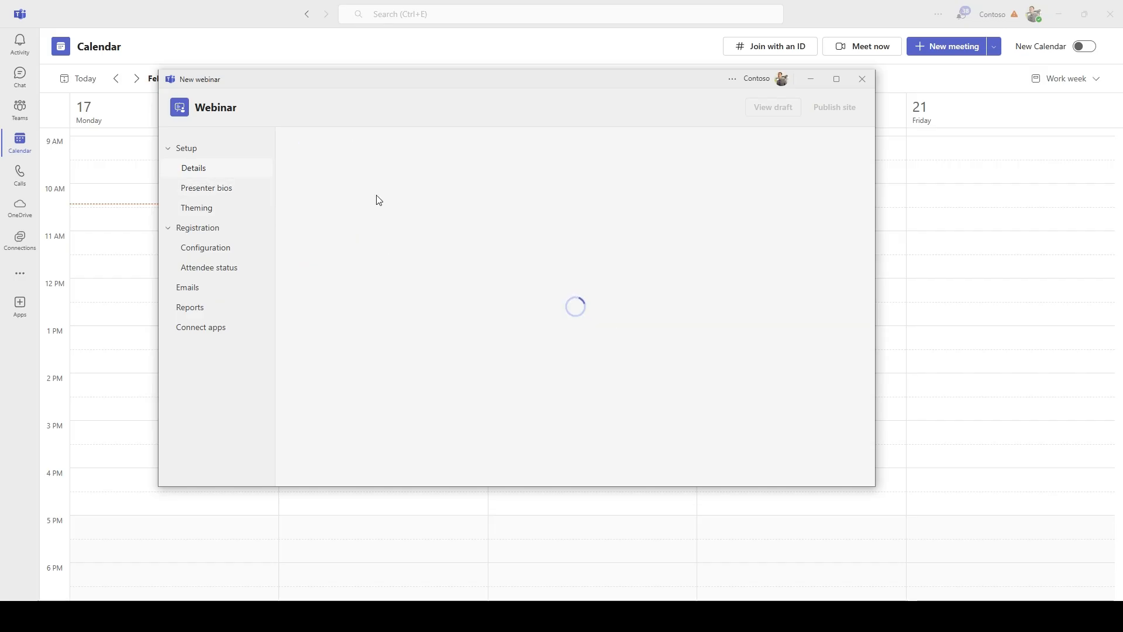
{"action": "left_click", "coordinate": [240, 195]}
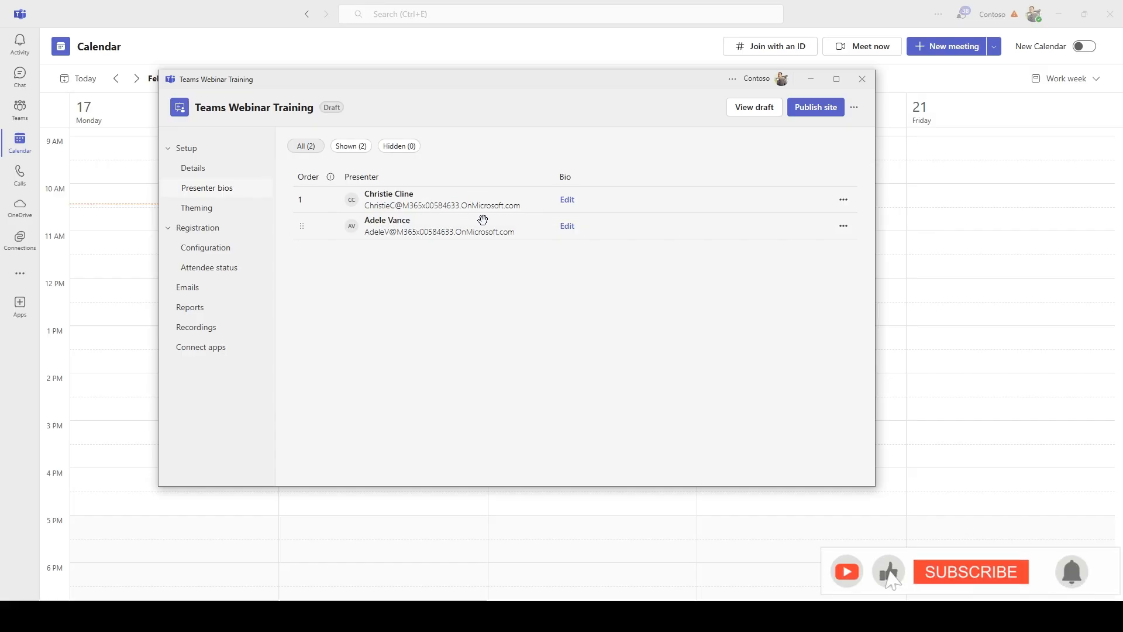
{"action": "left_click_drag", "start_coordinate": [302, 226], "coordinate": [302, 199]}
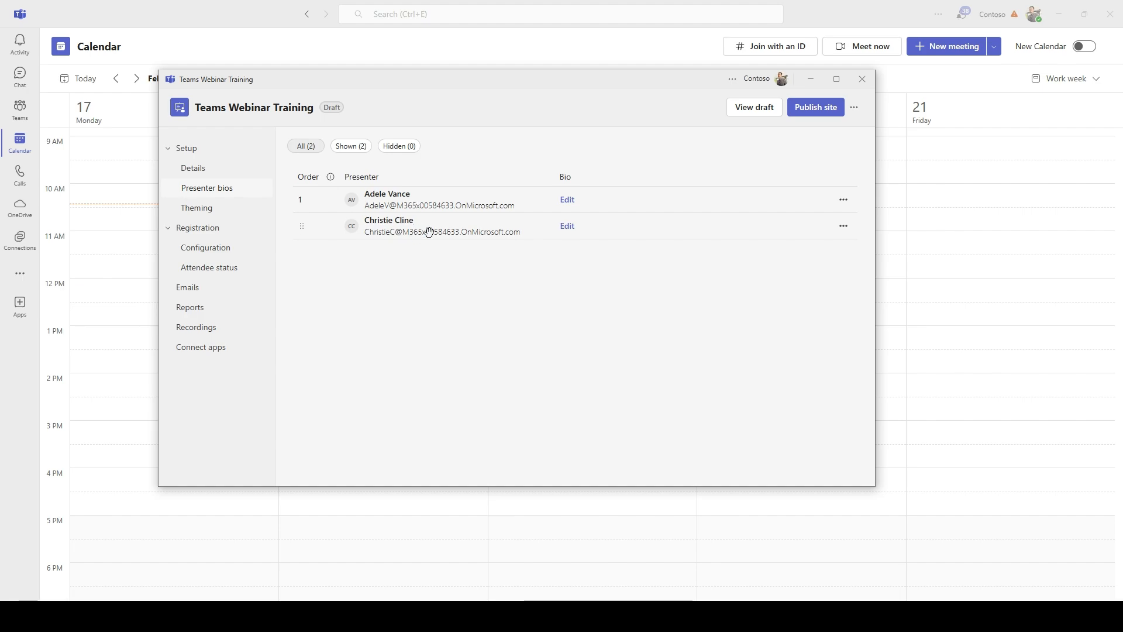
Upload the woman's headshot as the first presenter's photo, zoomed and centred, and save her bio
{"action": "left_click", "coordinate": [570, 200]}
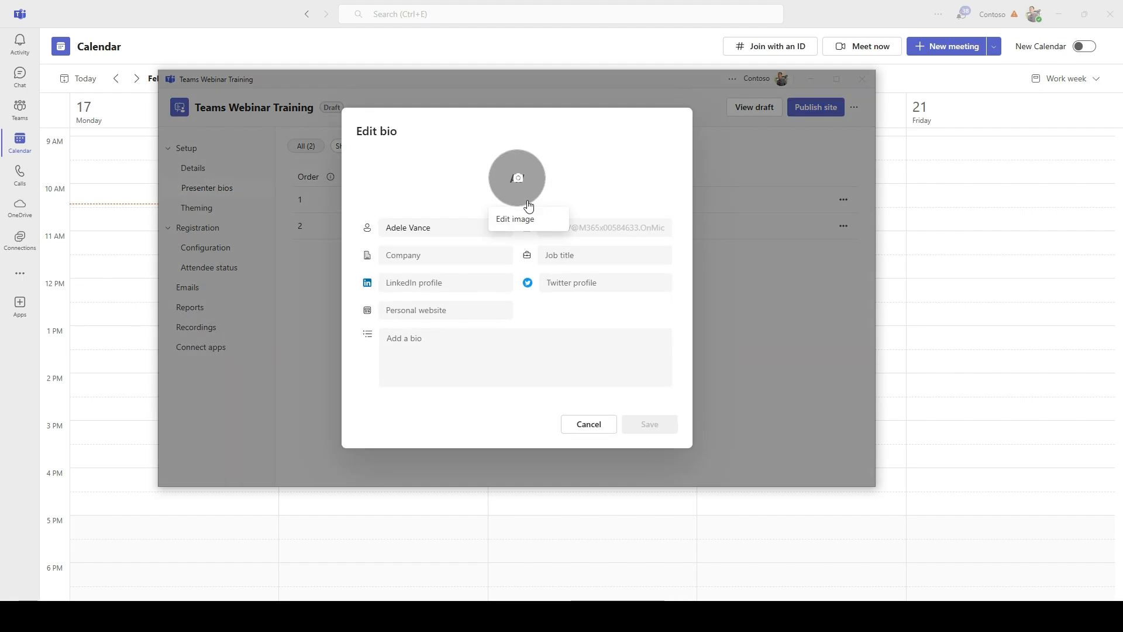
{"action": "left_click", "coordinate": [518, 183]}
{"action": "left_click", "coordinate": [515, 291]}
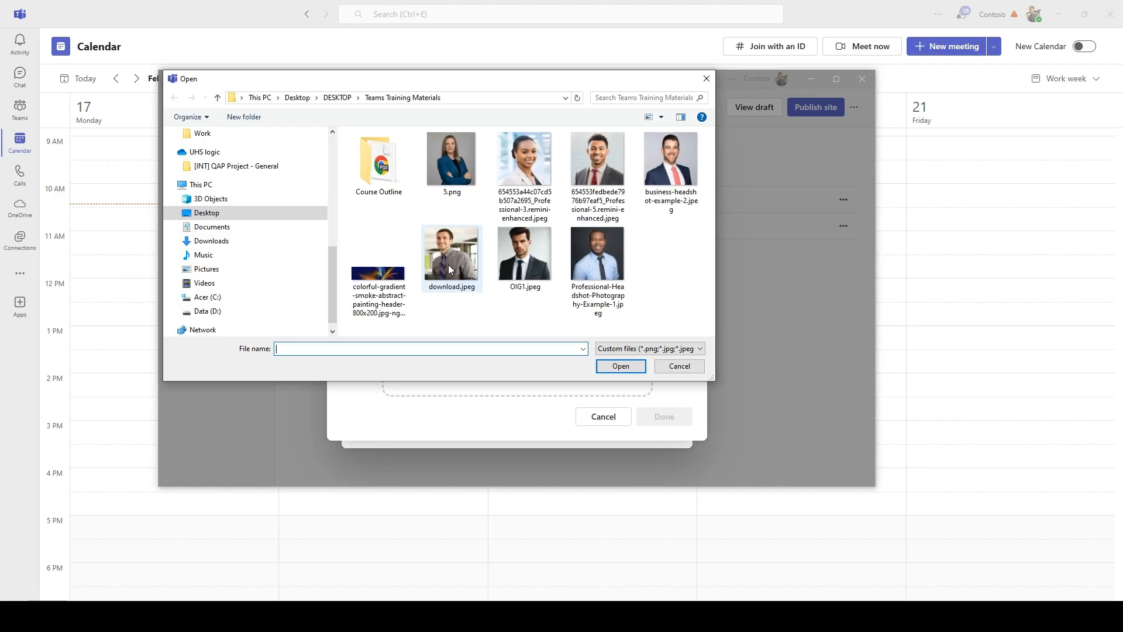
{"action": "left_click", "coordinate": [507, 170]}
{"action": "double_click", "coordinate": [507, 166]}
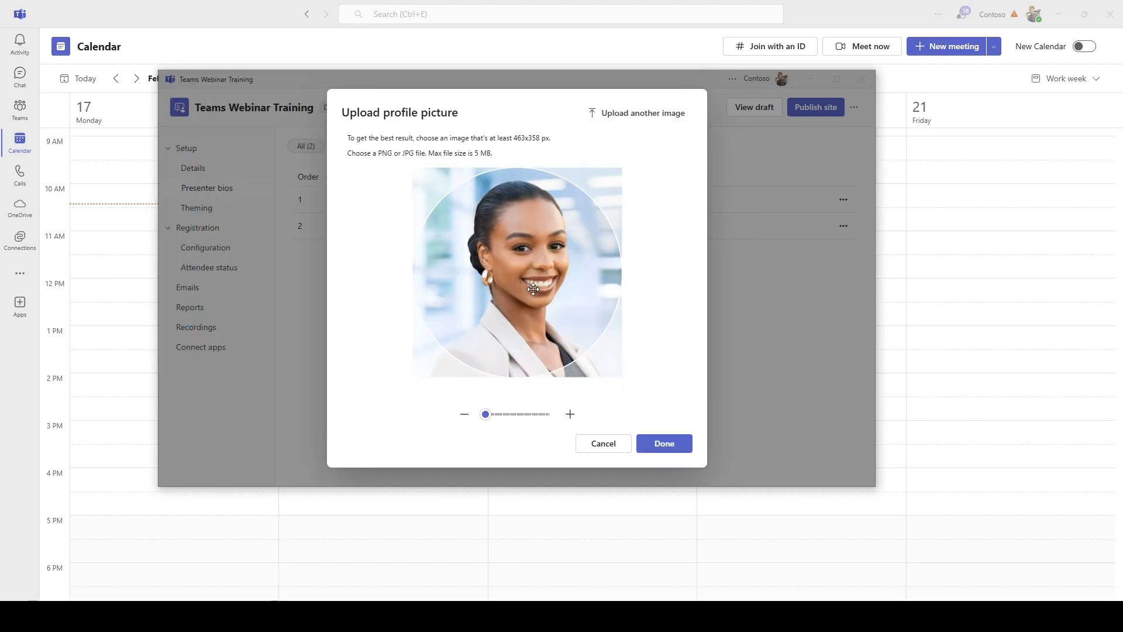
{"action": "left_click", "coordinate": [492, 414]}
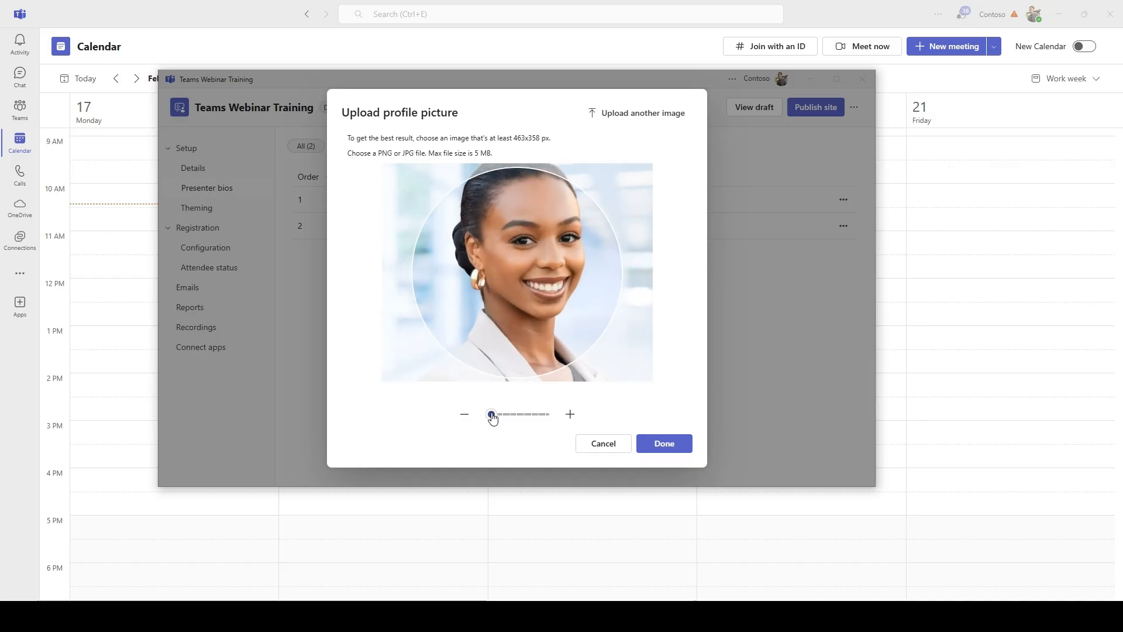
{"action": "left_click_drag", "start_coordinate": [500, 323], "coordinate": [490, 347]}
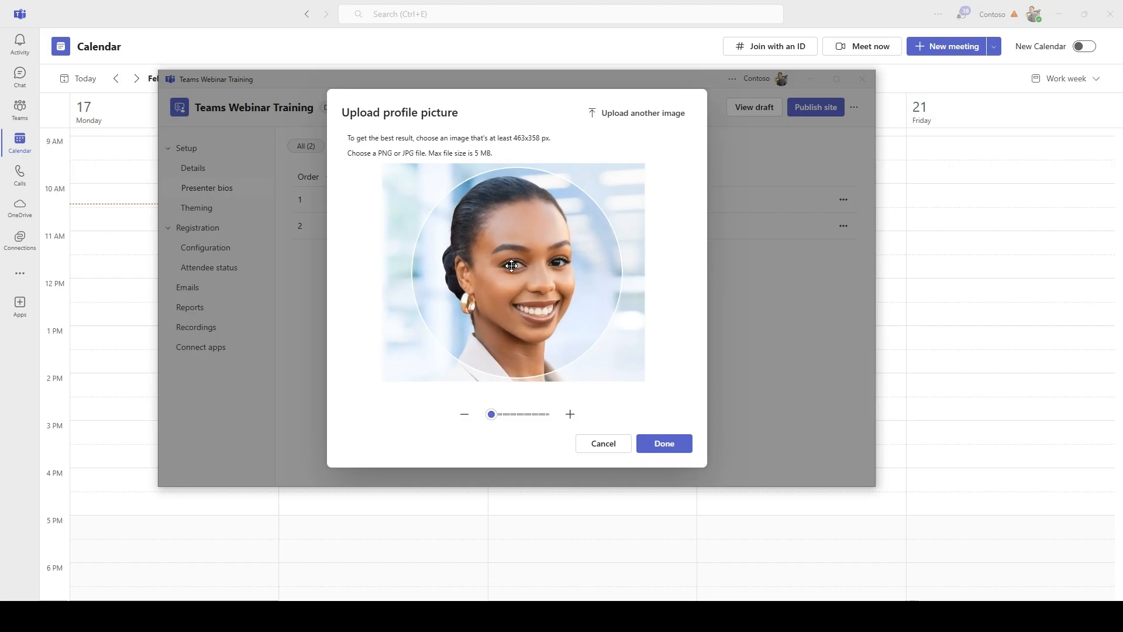
{"action": "left_click", "coordinate": [682, 449]}
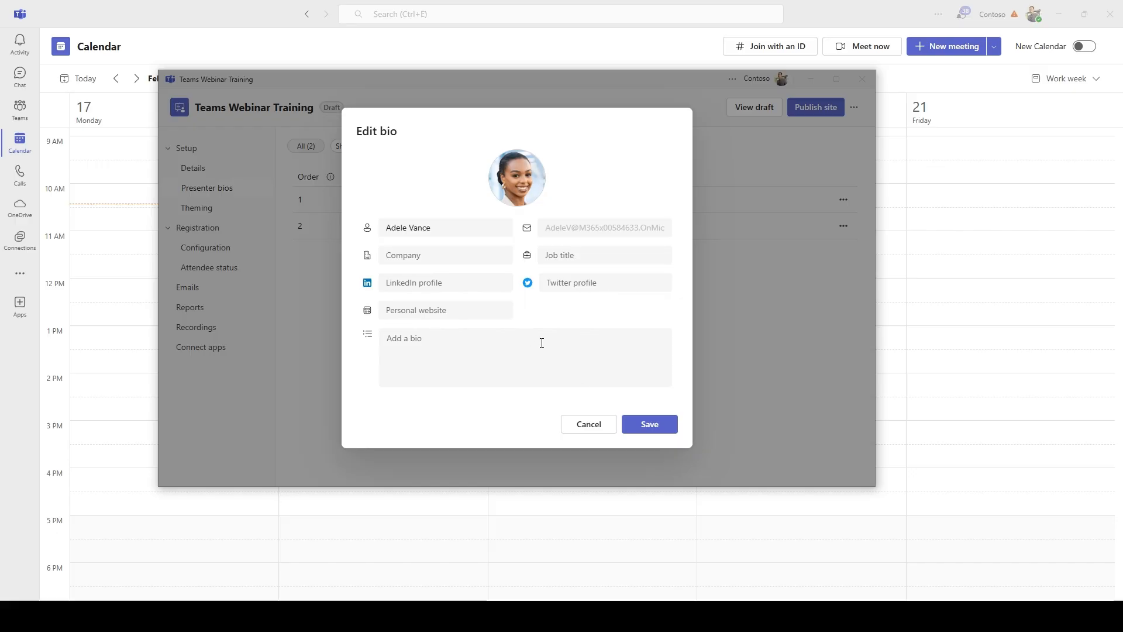
{"action": "left_click", "coordinate": [652, 425]}
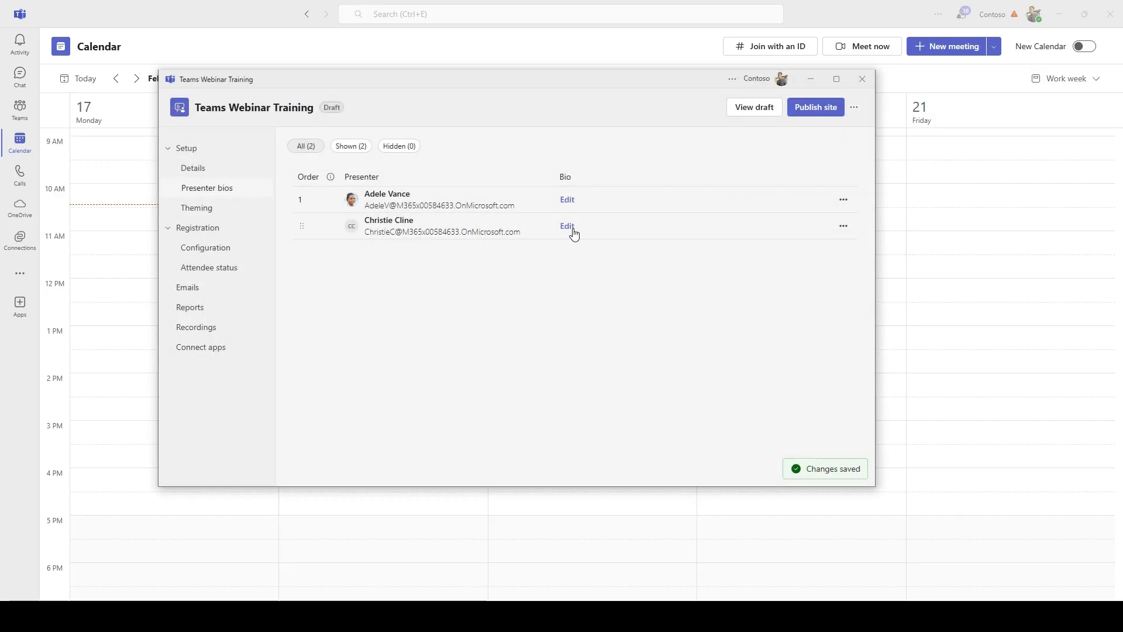
Upload 5.png as the second presenter's photo, zoomed and centred on her face, and save
{"action": "left_click", "coordinate": [568, 227]}
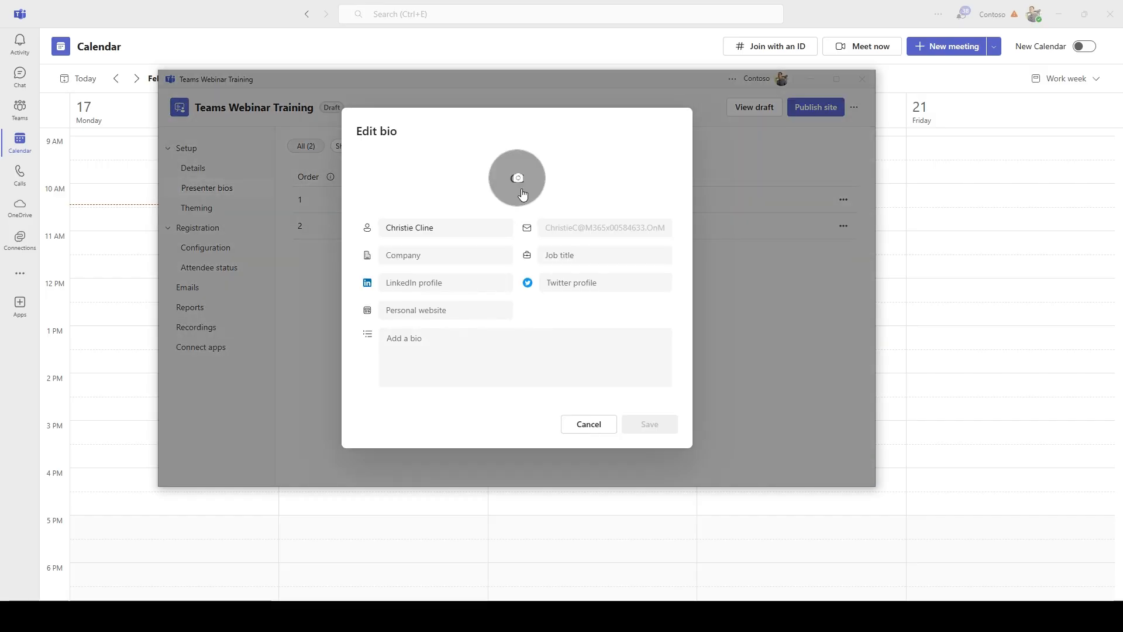
{"action": "left_click", "coordinate": [510, 225]}
{"action": "left_click", "coordinate": [514, 292]}
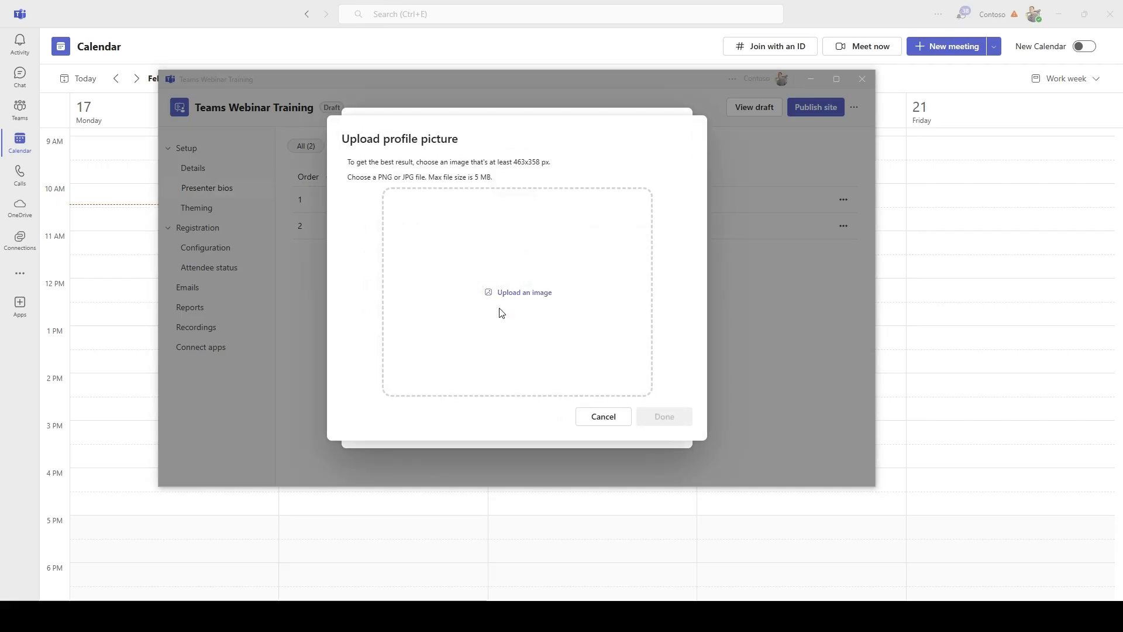
{"action": "double_click", "coordinate": [452, 158]}
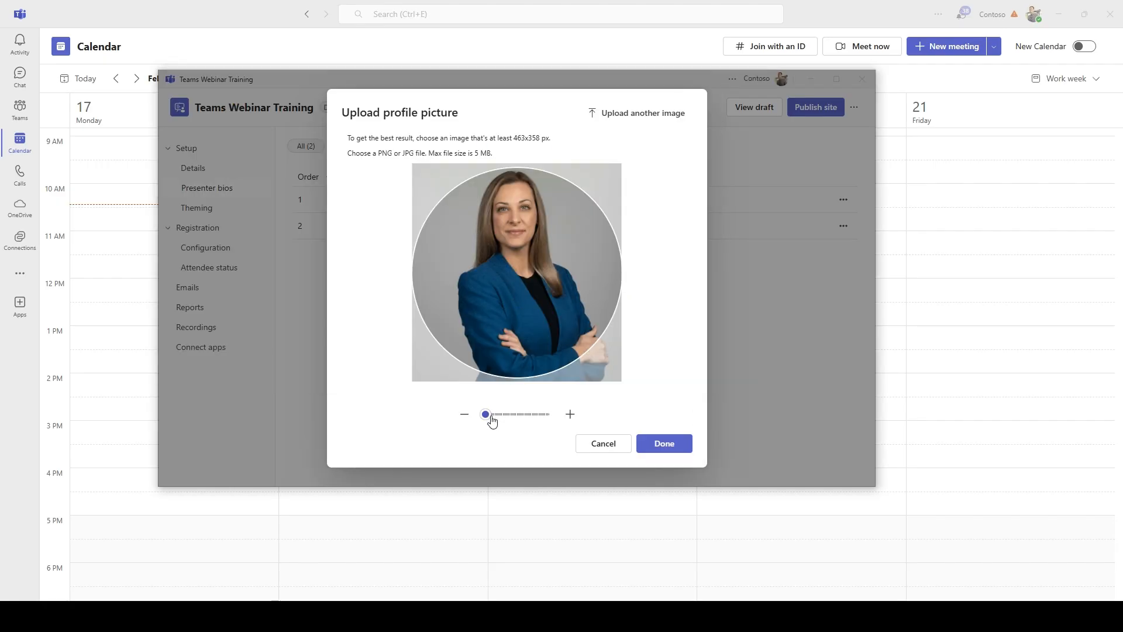
{"action": "left_click_drag", "start_coordinate": [490, 416], "coordinate": [498, 420]}
{"action": "left_click_drag", "start_coordinate": [509, 339], "coordinate": [519, 409]}
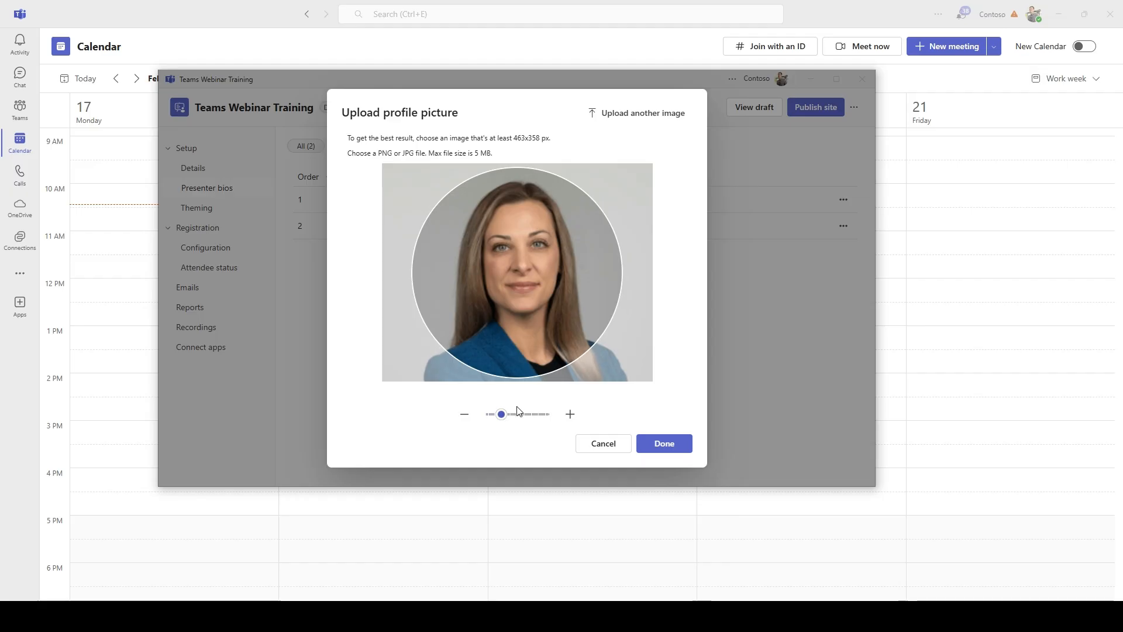
{"action": "left_click", "coordinate": [666, 447]}
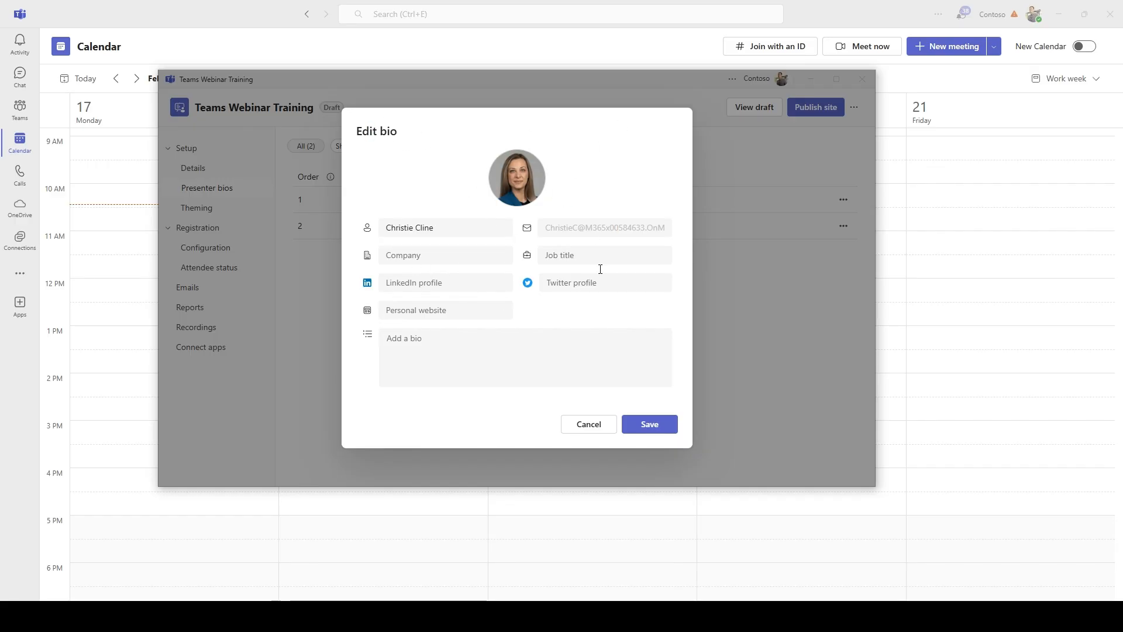
{"action": "left_click", "coordinate": [671, 428]}
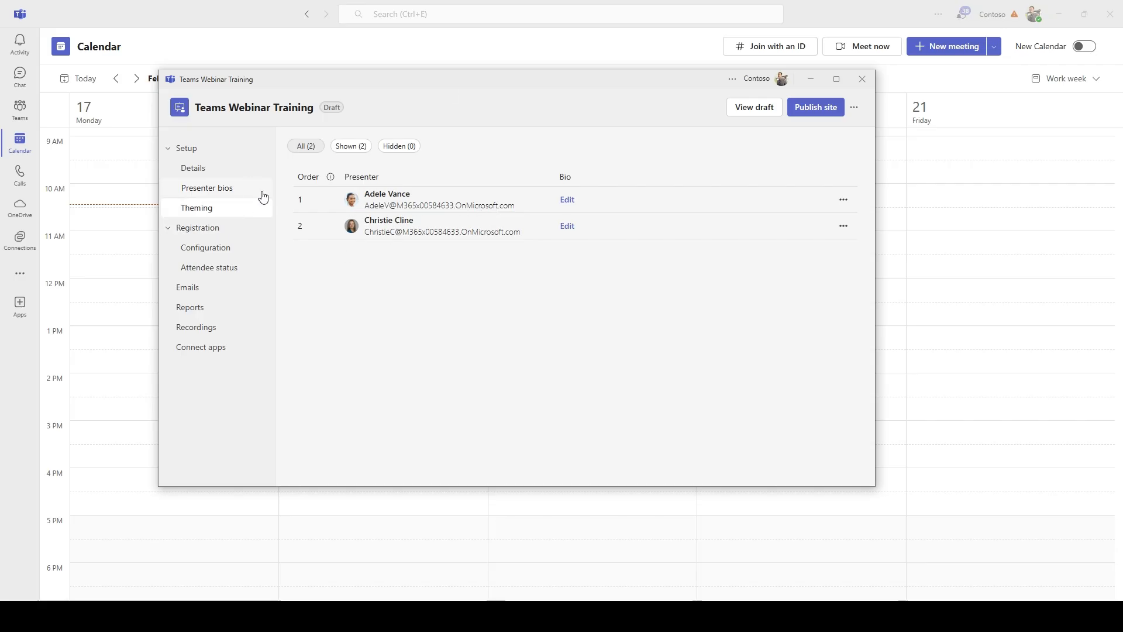
Open Theming and view the banner image options, cancelling without changes
{"action": "left_click", "coordinate": [215, 214]}
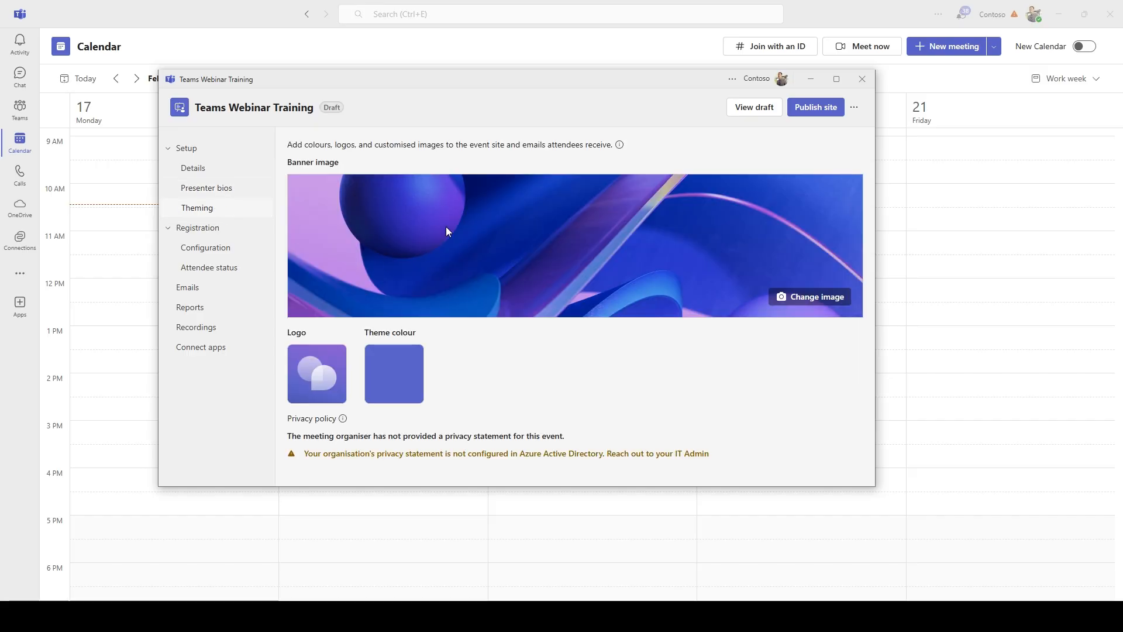
{"action": "left_click", "coordinate": [784, 297]}
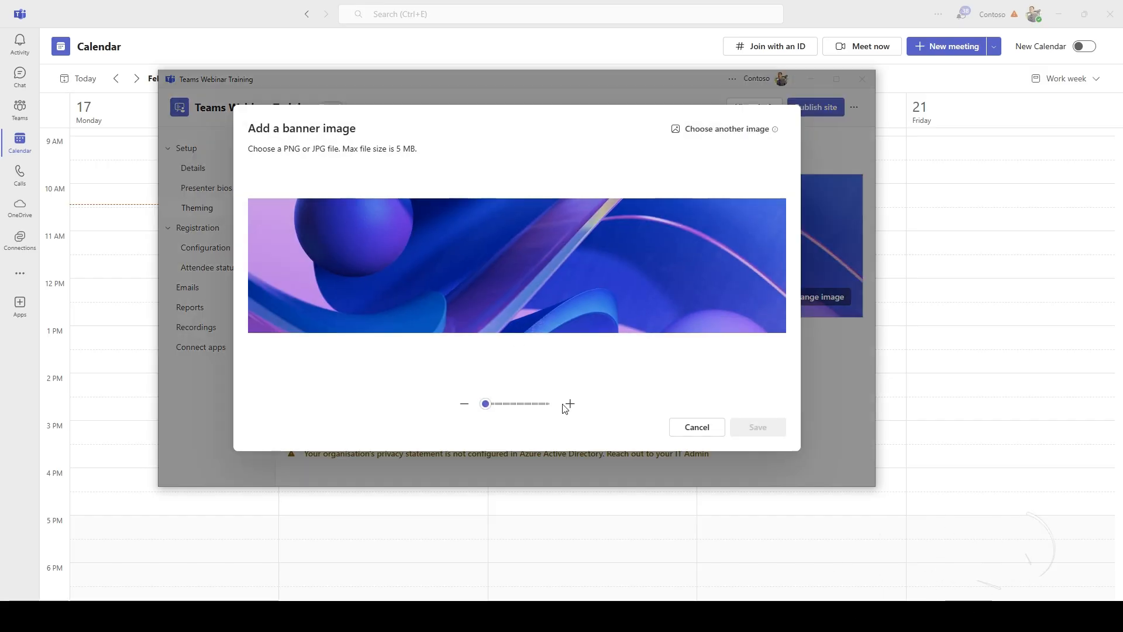
{"action": "left_click", "coordinate": [697, 427]}
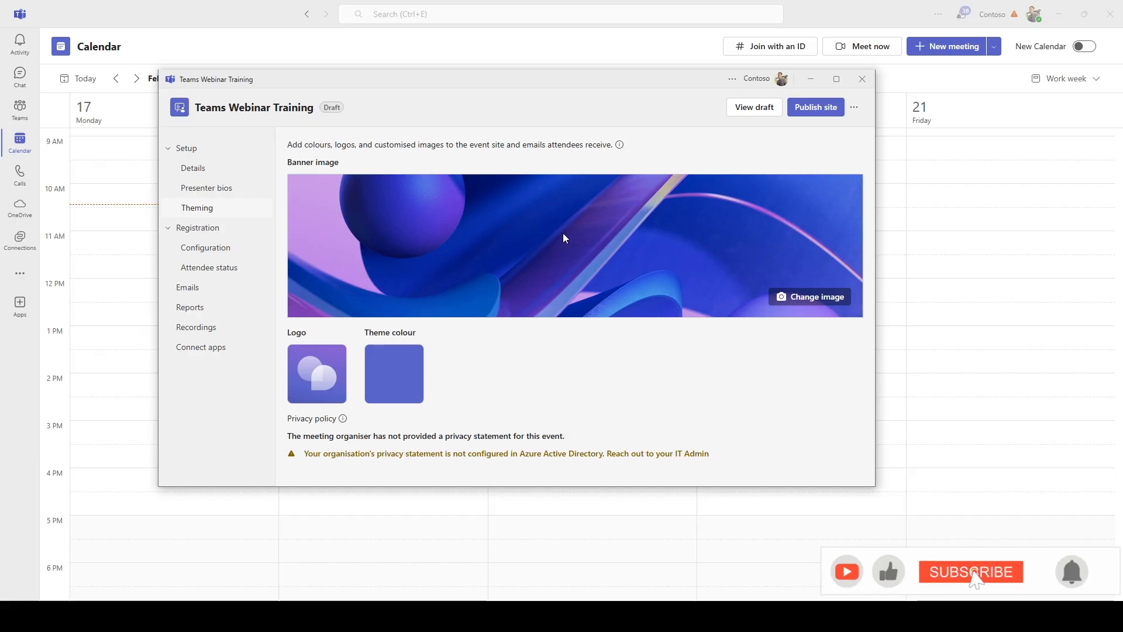
{"action": "left_click_drag", "start_coordinate": [306, 162], "coordinate": [339, 162]}
{"action": "left_click", "coordinate": [427, 235]}
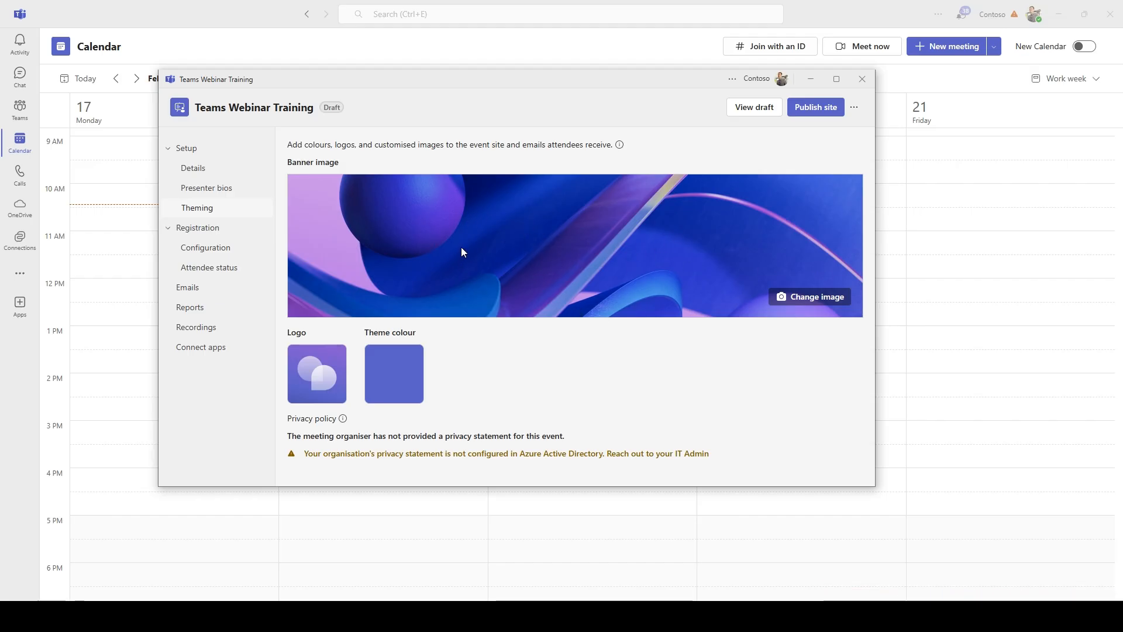
Check the logo options, cancel with the logo unchanged, and bring up the theme colour choices
{"action": "left_click", "coordinate": [325, 376]}
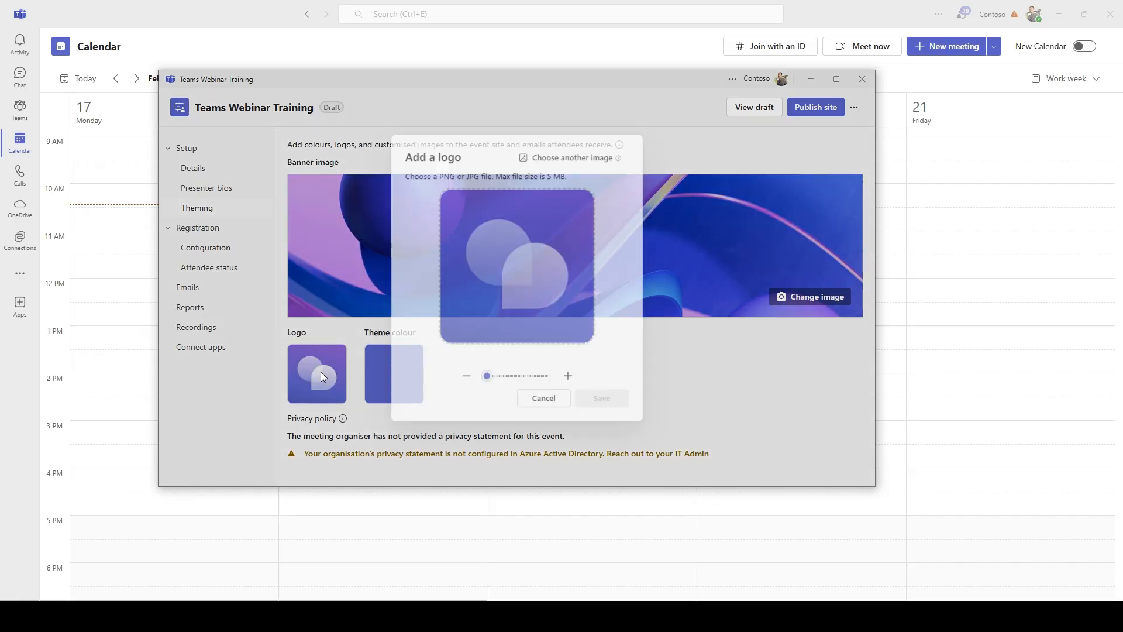
{"action": "mouse_move", "coordinate": [486, 381]}
{"action": "left_mouse_down"}
{"action": "mouse_move", "coordinate": [522, 379]}
{"action": "mouse_move", "coordinate": [478, 383]}
{"action": "left_mouse_up"}
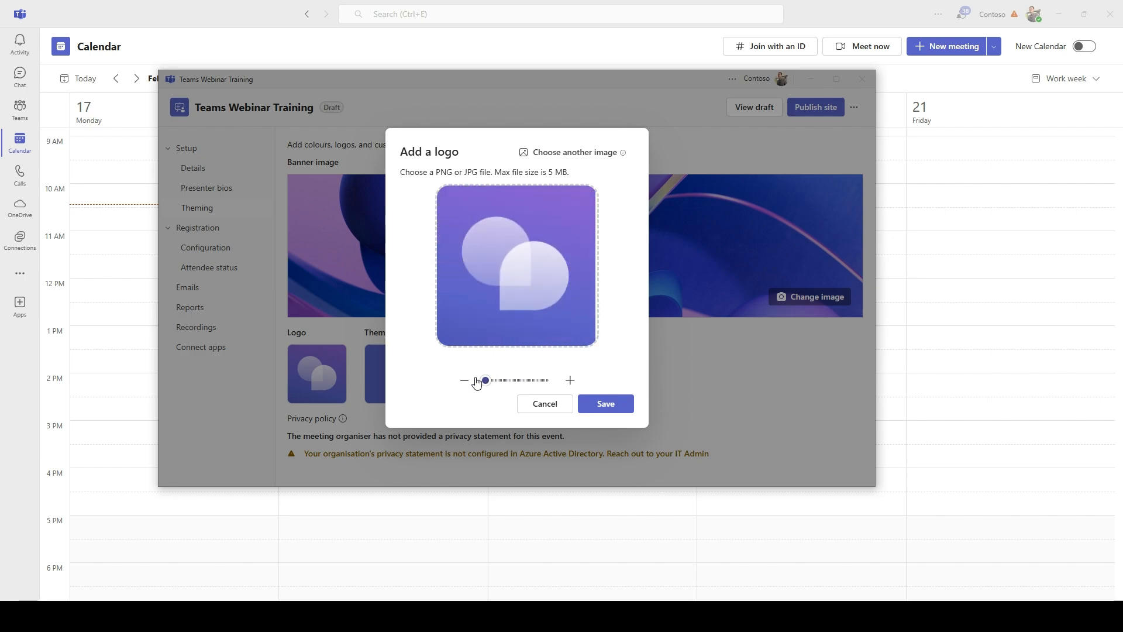
{"action": "mouse_move", "coordinate": [477, 382]}
{"action": "left_mouse_down"}
{"action": "mouse_move", "coordinate": [509, 380]}
{"action": "mouse_move", "coordinate": [479, 382]}
{"action": "left_mouse_up"}
{"action": "left_click", "coordinate": [545, 404]}
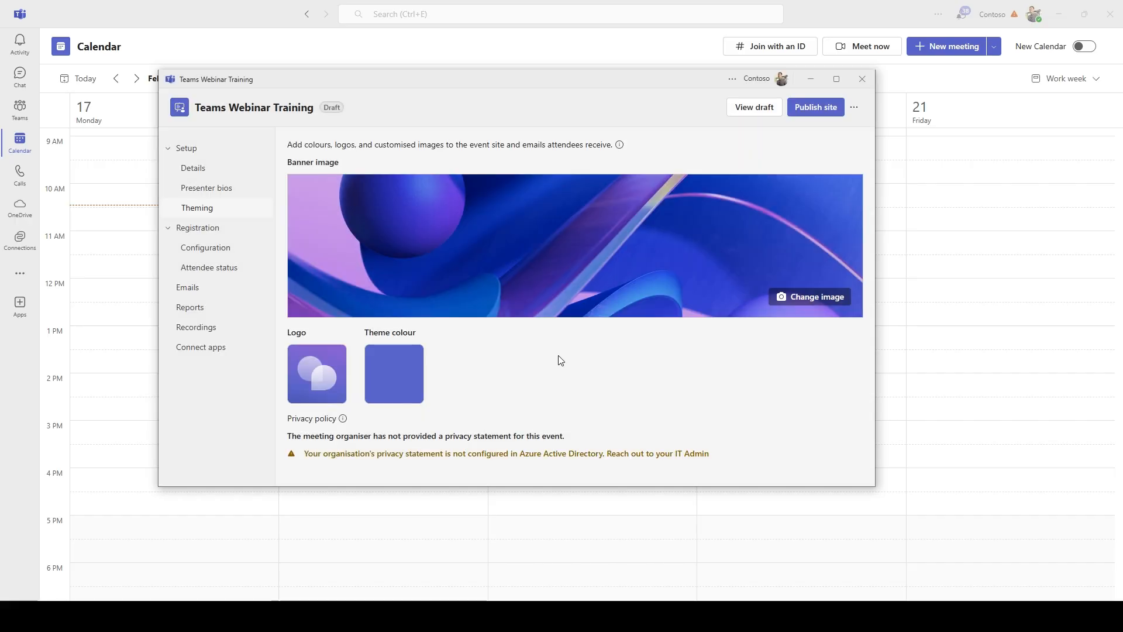
{"action": "left_click", "coordinate": [392, 376]}
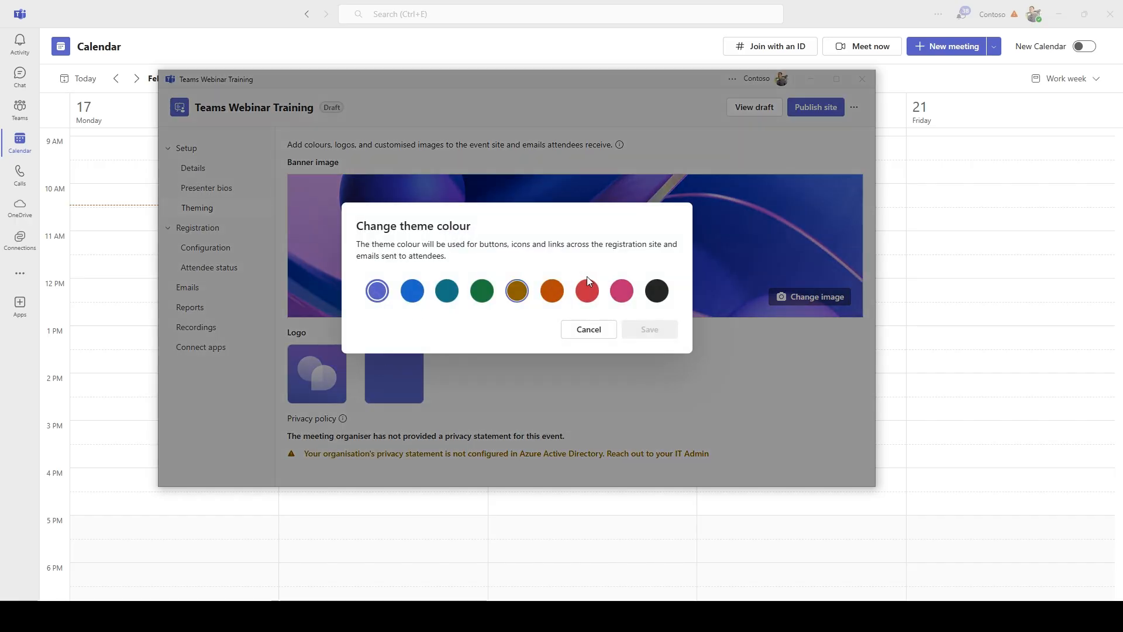
Pick the green swatch as the theme colour and save it
{"action": "left_click_drag", "start_coordinate": [373, 235], "coordinate": [506, 227]}
{"action": "left_click", "coordinate": [476, 243]}
{"action": "left_click", "coordinate": [475, 299]}
{"action": "left_click", "coordinate": [637, 331]}
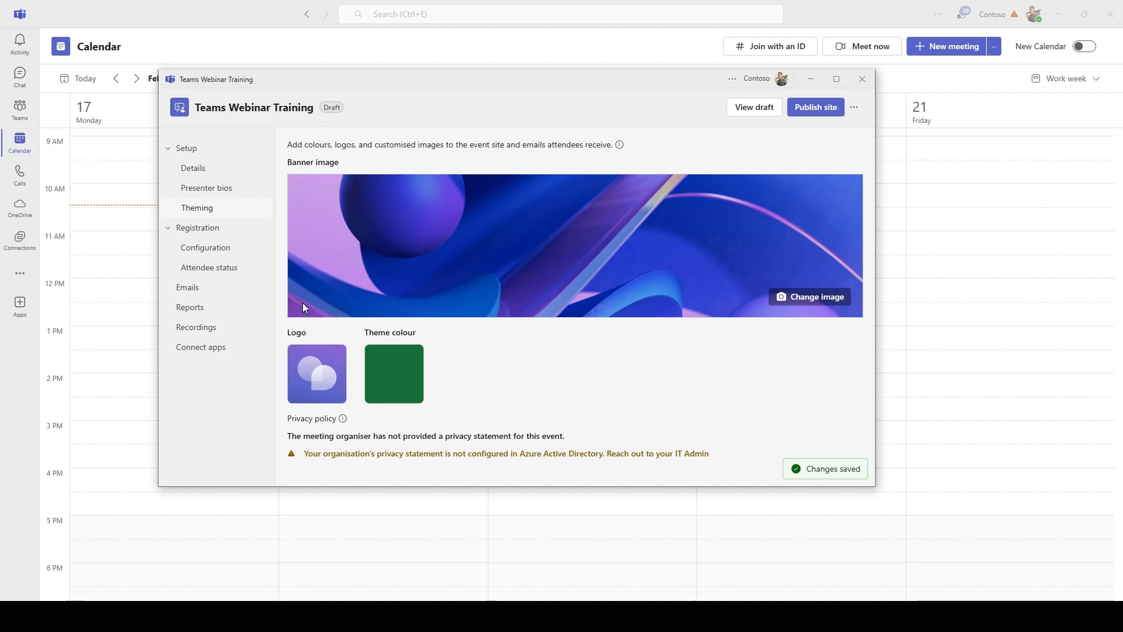
In registration settings, change event capacity from 1000 to 200 and tick Enable waitlist
{"action": "left_click", "coordinate": [226, 248]}
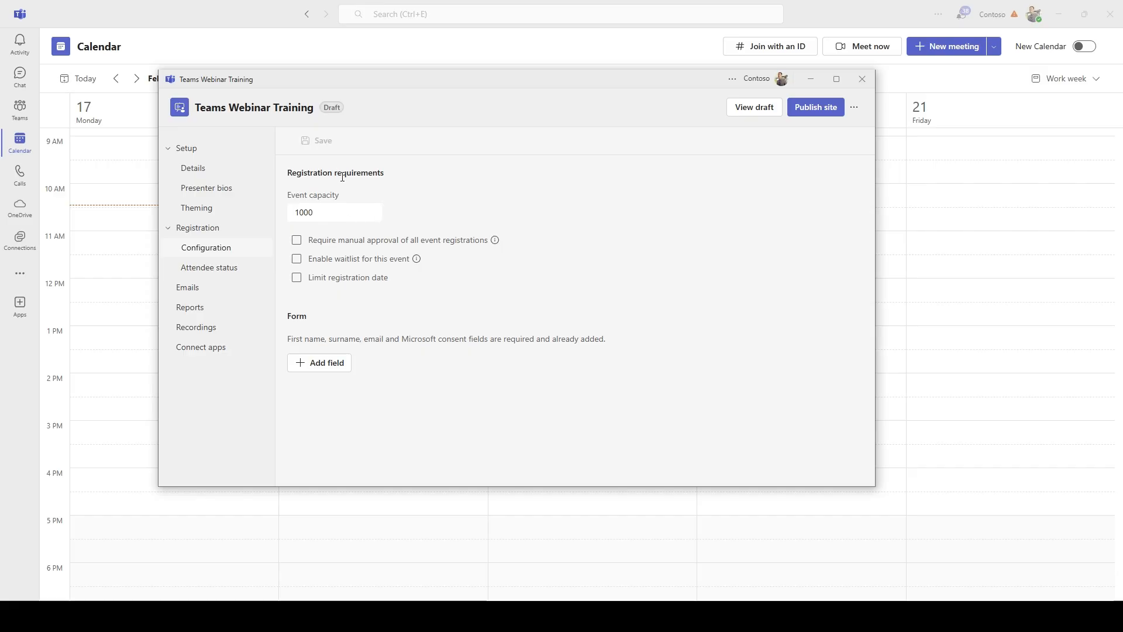
{"action": "double_click", "coordinate": [323, 212]}
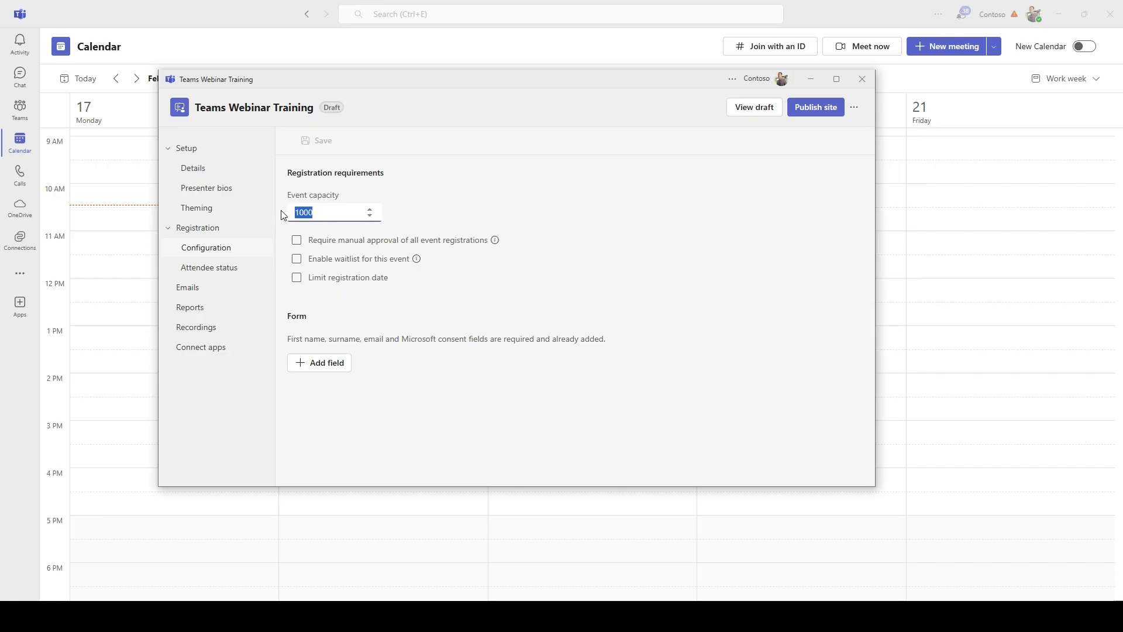
{"action": "type", "text": "200"}
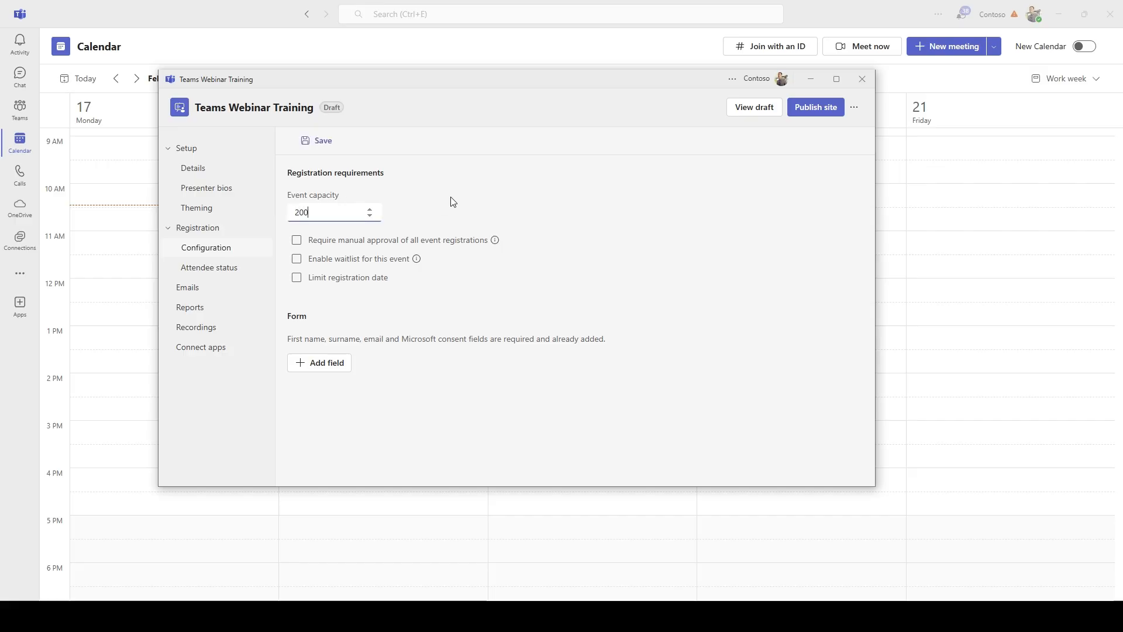
{"action": "left_click", "coordinate": [416, 242]}
{"action": "double_click", "coordinate": [345, 214]}
{"action": "type", "text": "1000"}
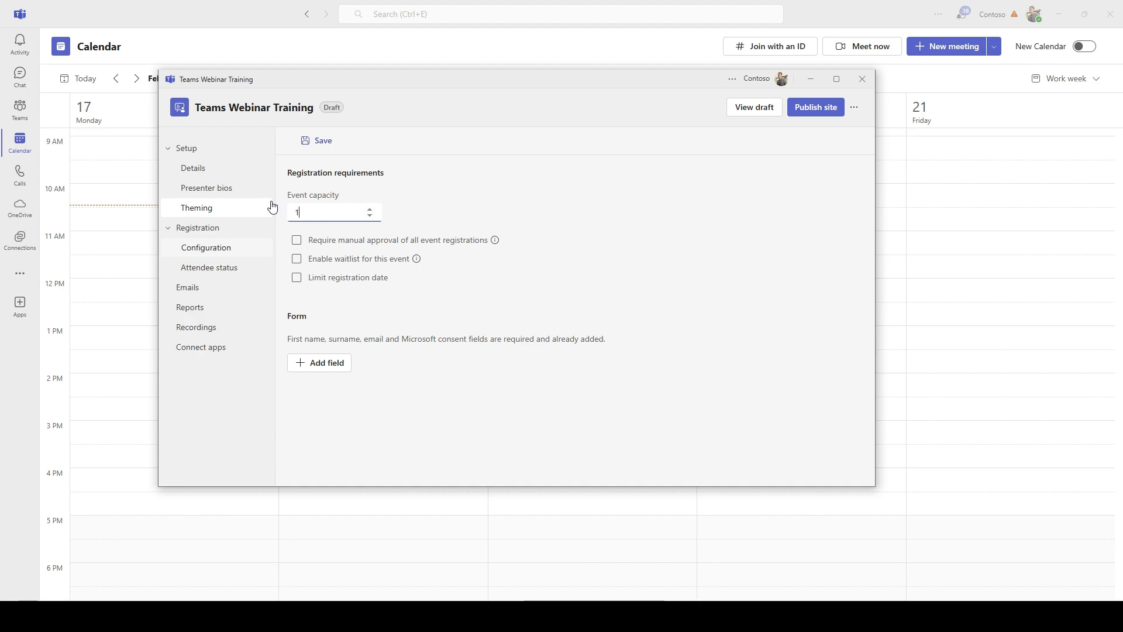
{"action": "left_click", "coordinate": [370, 209]}
{"action": "left_click", "coordinate": [370, 180]}
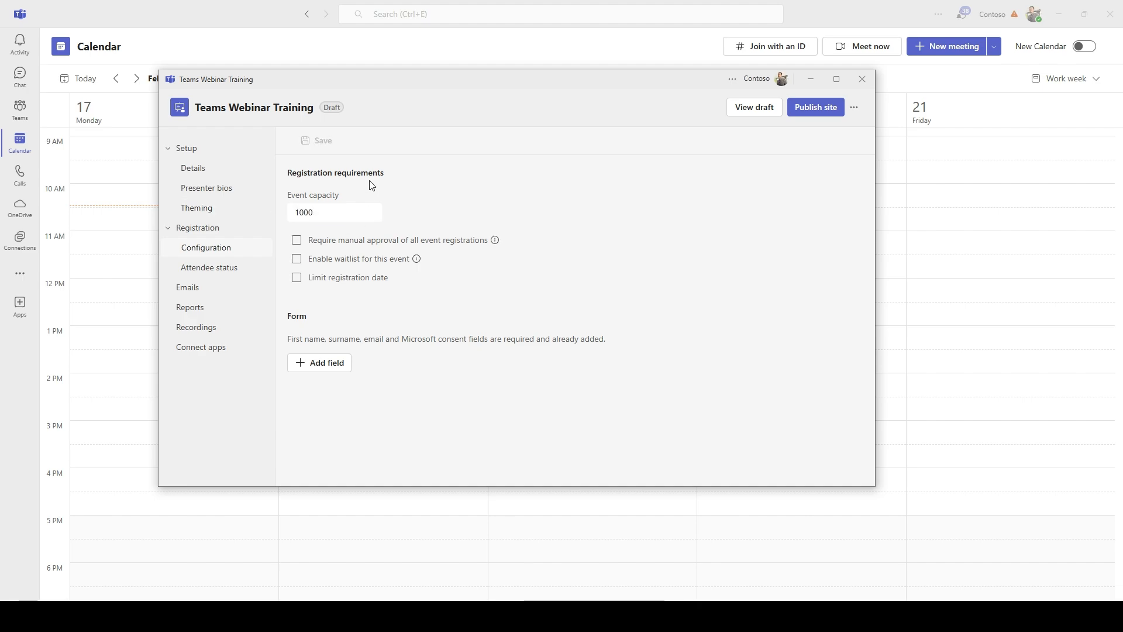
{"action": "left_click_drag", "start_coordinate": [320, 213], "coordinate": [277, 210]}
{"action": "type", "text": "200"}
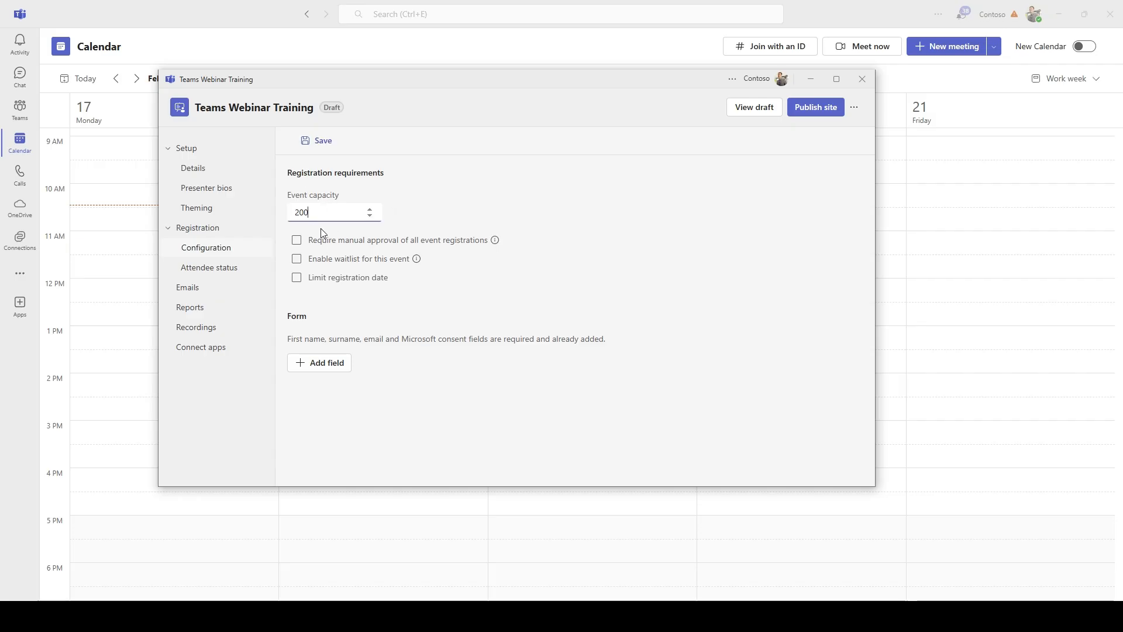
{"action": "left_click", "coordinate": [502, 309]}
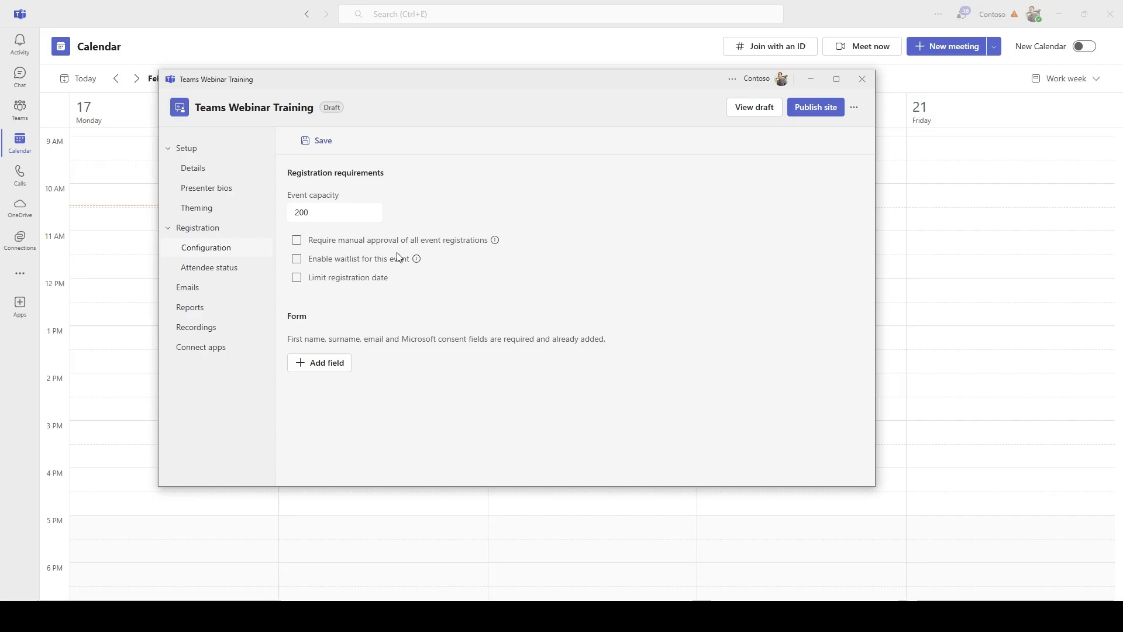
{"action": "left_click", "coordinate": [296, 261]}
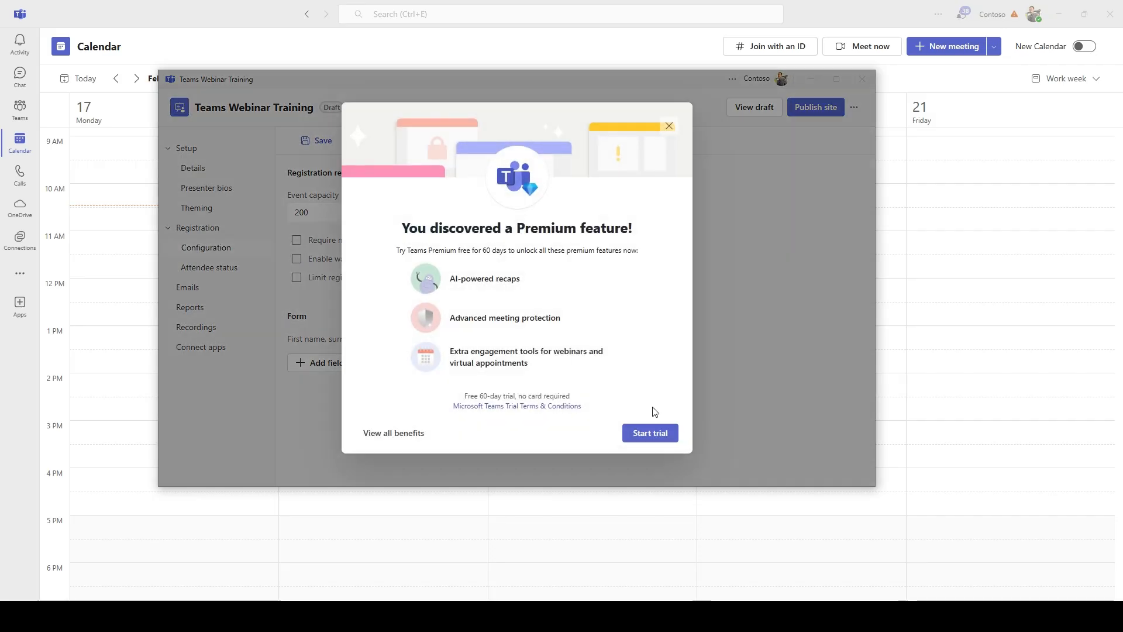
Dismiss the waitlist Premium notice, then try Require manual approval and close its Premium notice
{"action": "left_click", "coordinate": [670, 125]}
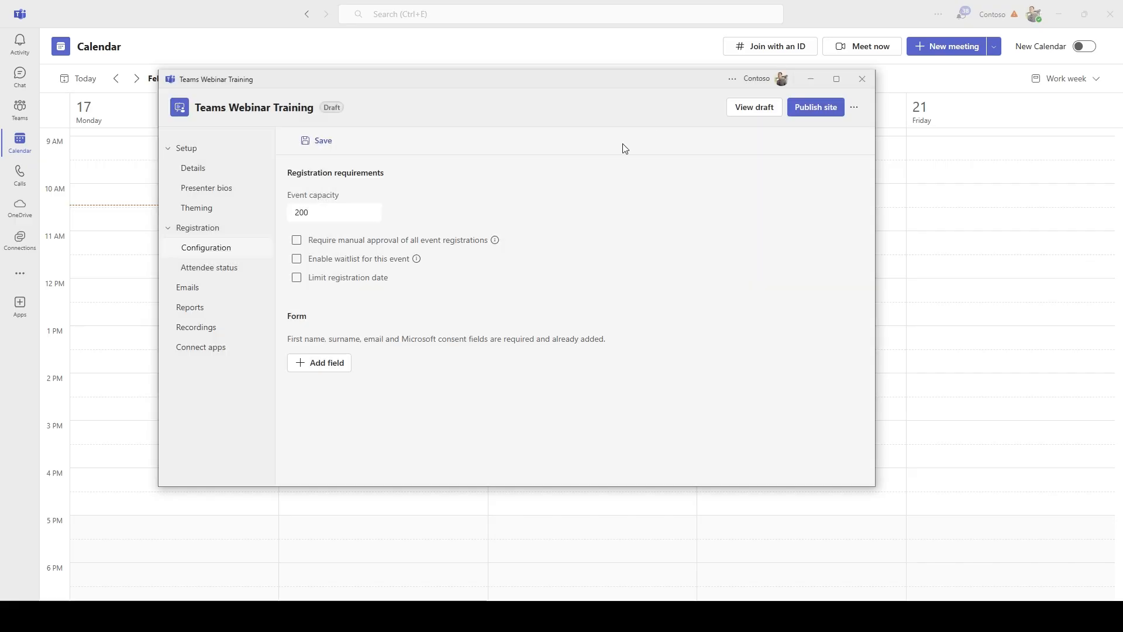
{"action": "left_click", "coordinate": [297, 240]}
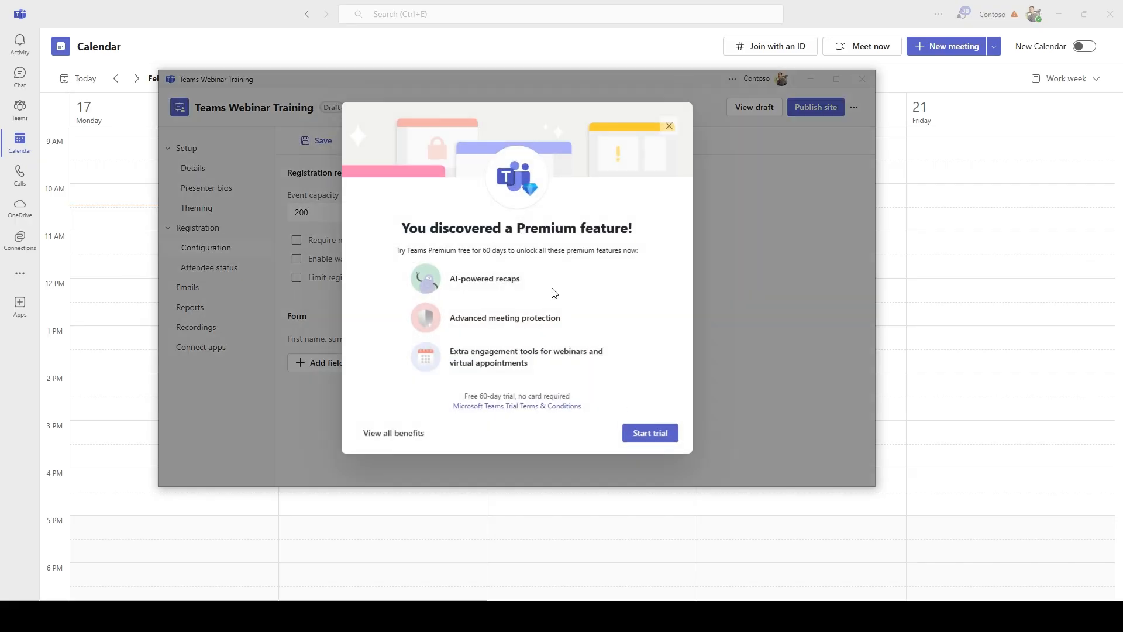
{"action": "left_click_drag", "start_coordinate": [575, 228], "coordinate": [635, 243]}
{"action": "left_click", "coordinate": [652, 242]}
{"action": "left_click_drag", "start_coordinate": [631, 251], "coordinate": [646, 248]}
{"action": "left_click", "coordinate": [661, 219]}
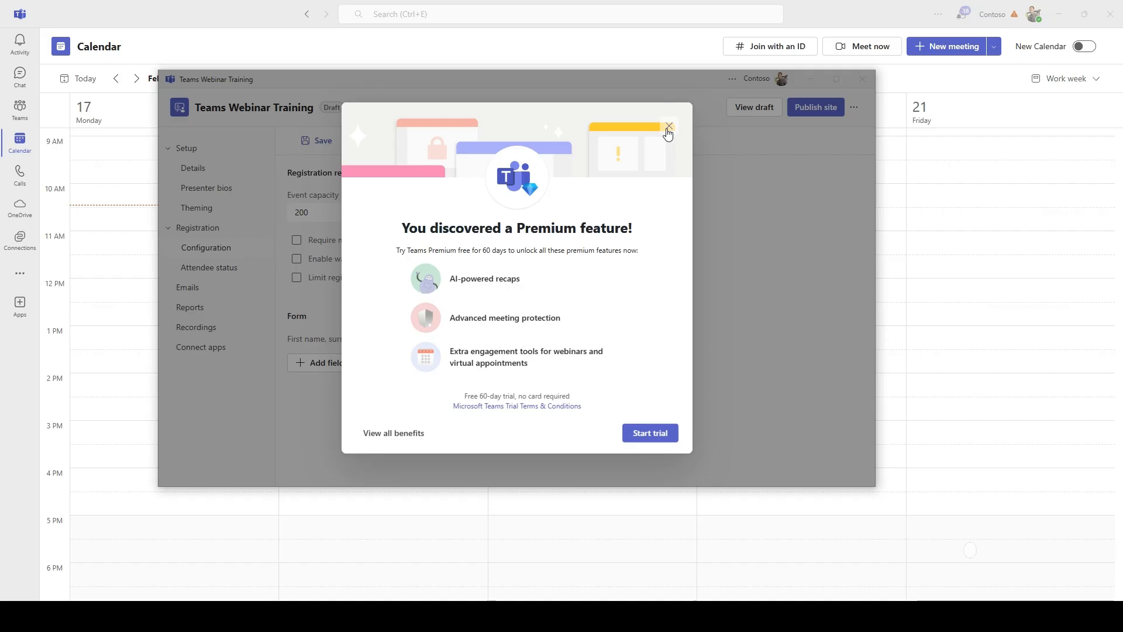
{"action": "left_click_drag", "start_coordinate": [402, 234], "coordinate": [517, 250]}
{"action": "left_click", "coordinate": [621, 278]}
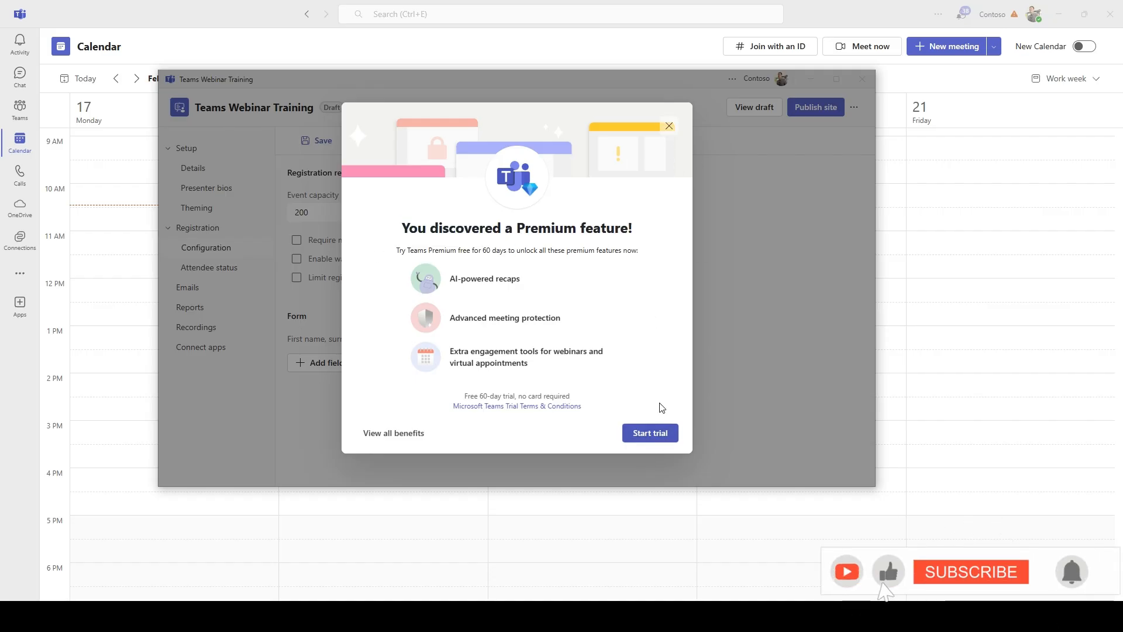
{"action": "left_click", "coordinate": [669, 126]}
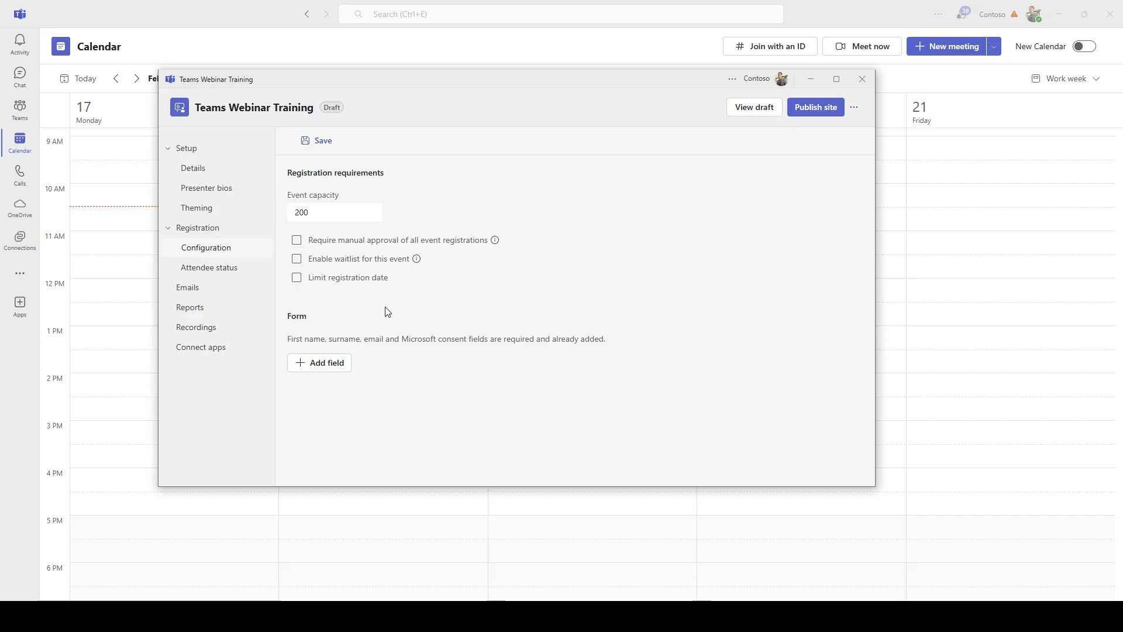
Try Limit registration date and dismiss its Premium notice, leaving it unchecked
{"action": "left_click", "coordinate": [355, 287]}
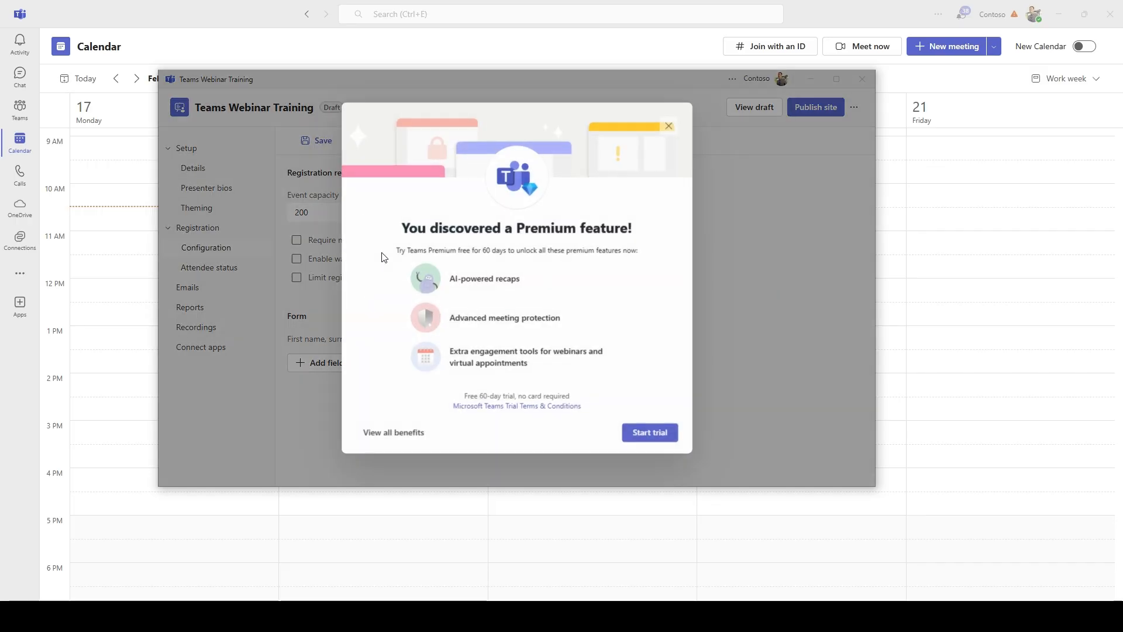
{"action": "left_click", "coordinate": [670, 129]}
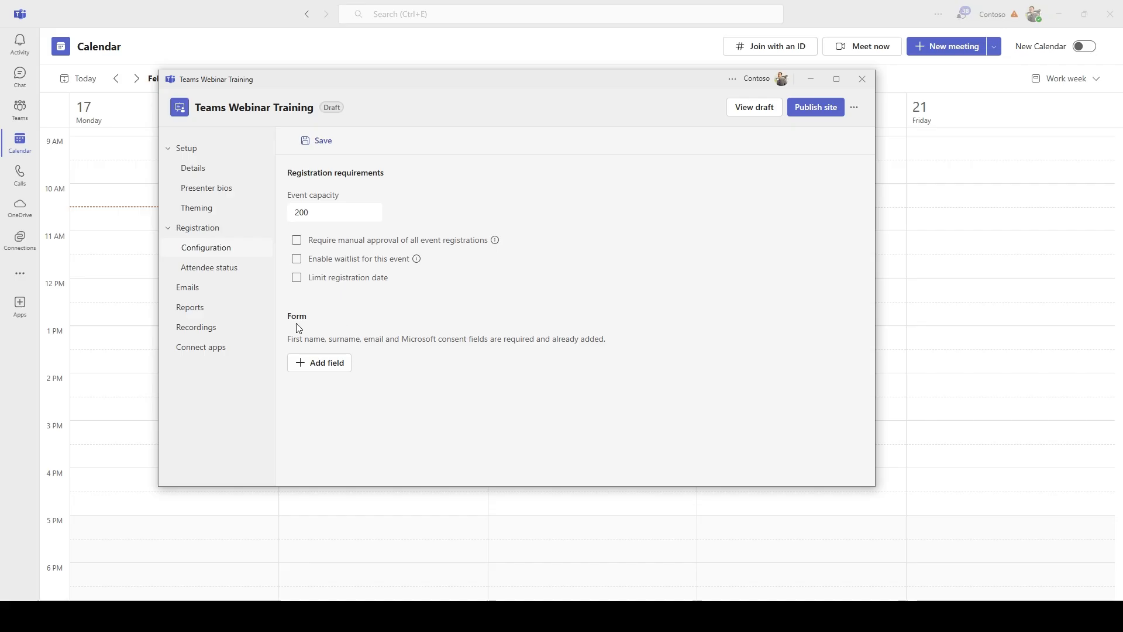
{"action": "left_click_drag", "start_coordinate": [287, 319], "coordinate": [332, 324]}
{"action": "left_click", "coordinate": [332, 323]}
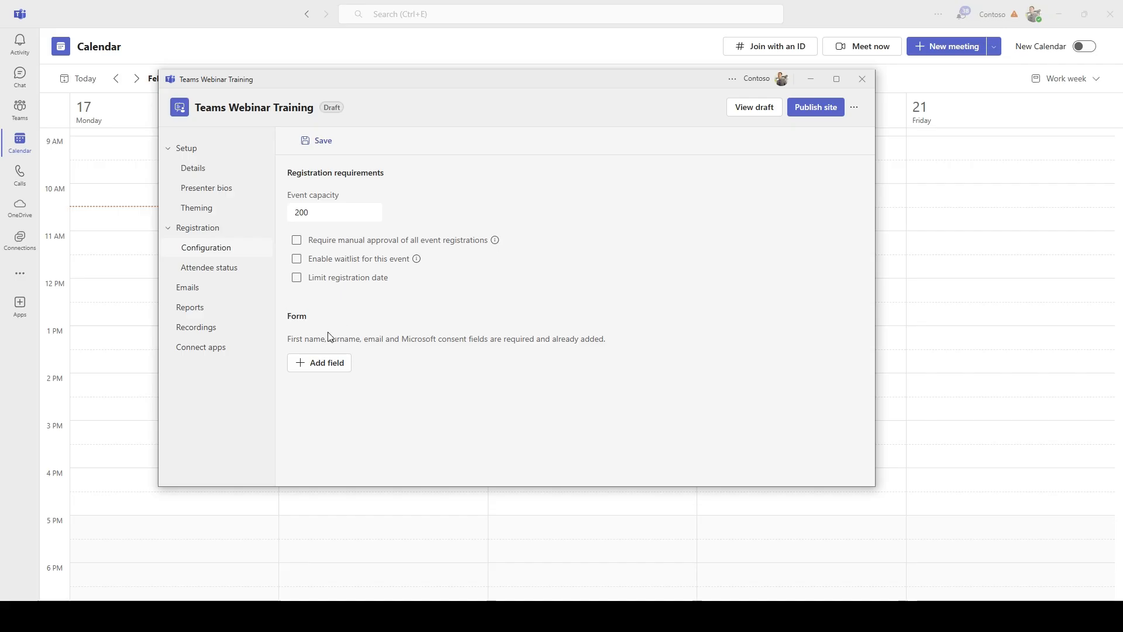
Add optional Address, State and Industry fields to the webinar registration form
{"action": "left_click", "coordinate": [339, 370]}
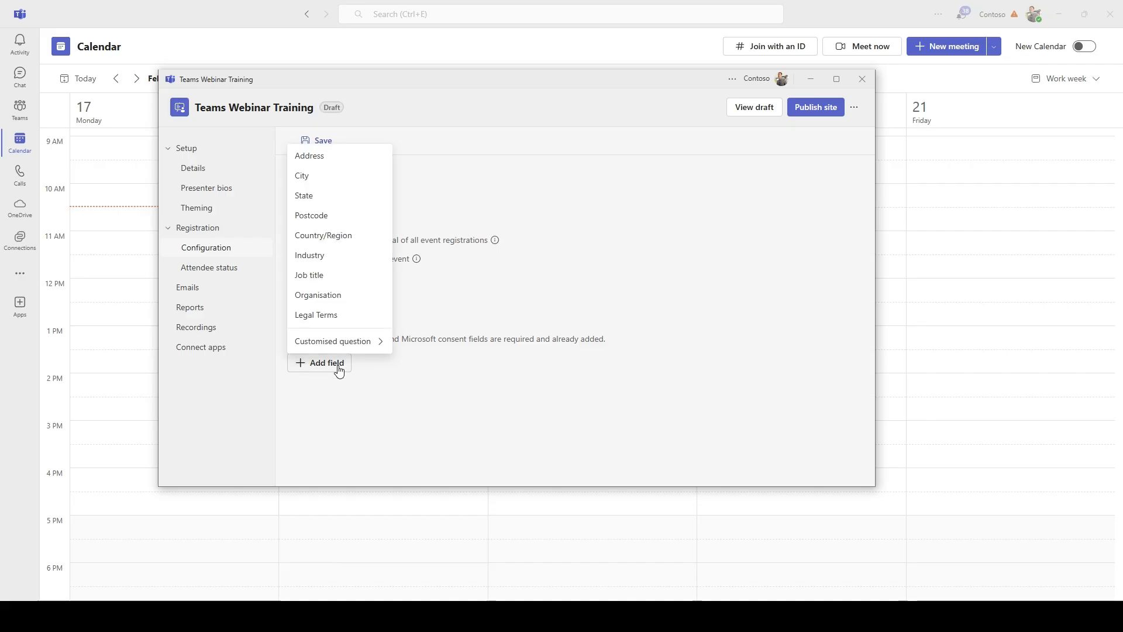
{"action": "left_click", "coordinate": [352, 168]}
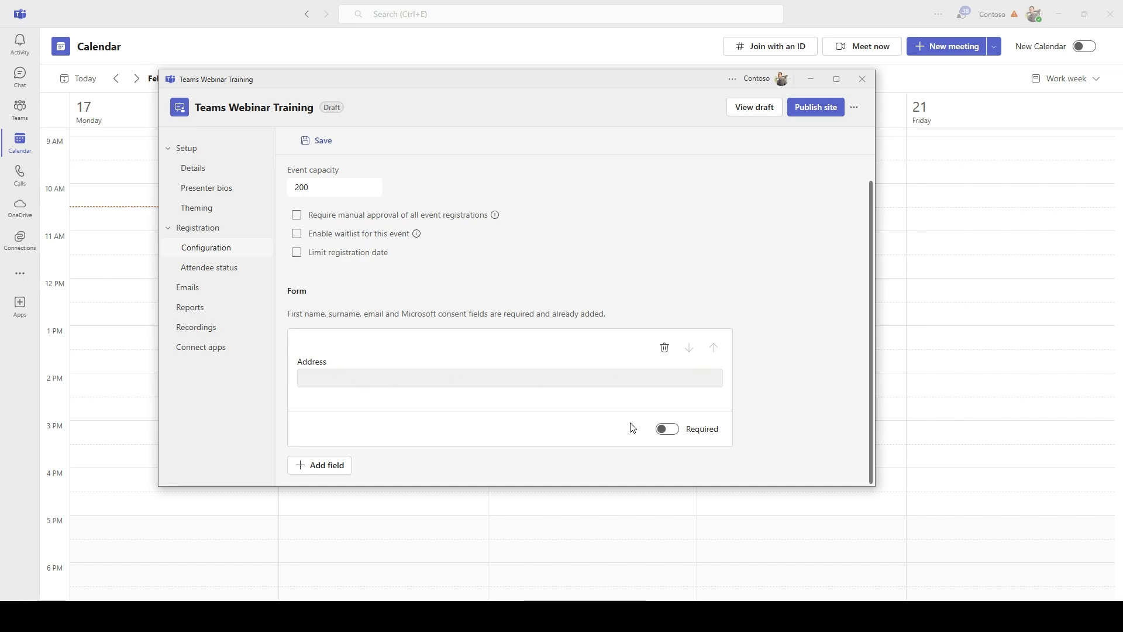
{"action": "left_click", "coordinate": [326, 465]}
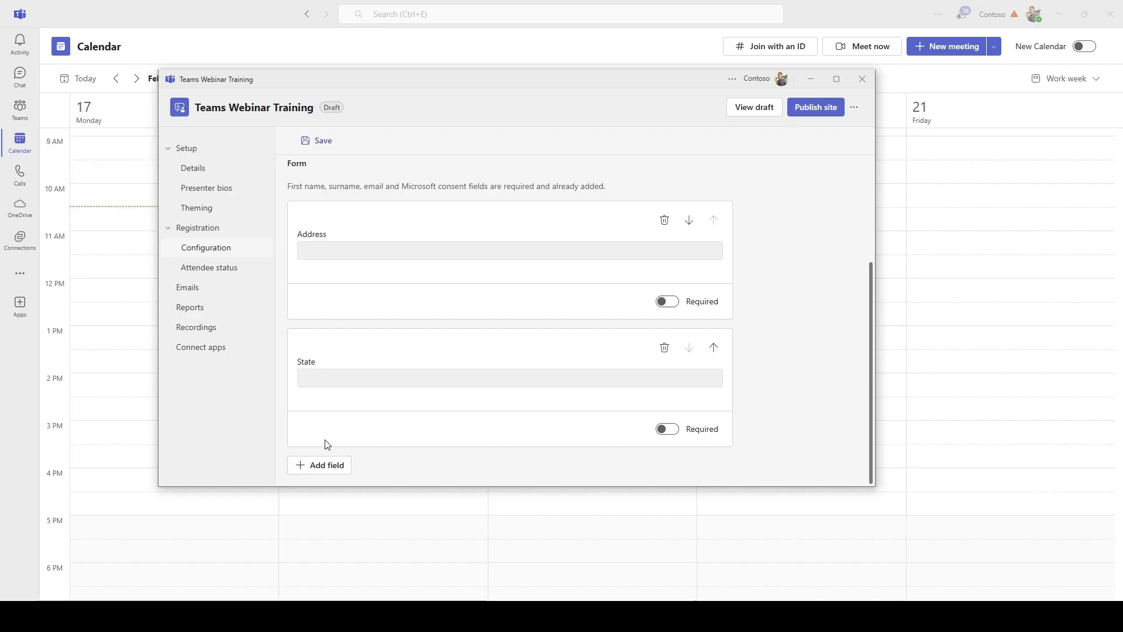
{"action": "left_click", "coordinate": [328, 465]}
{"action": "left_click", "coordinate": [348, 363]}
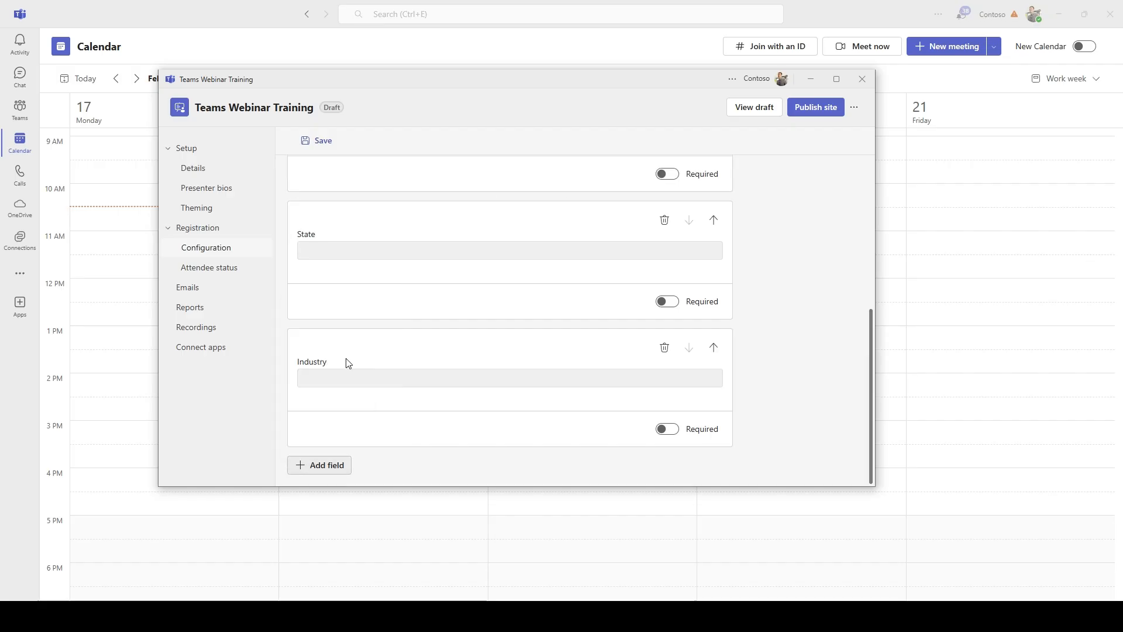
Bring up the extra field list again to reach the Customised question option
{"action": "left_click", "coordinate": [326, 465]}
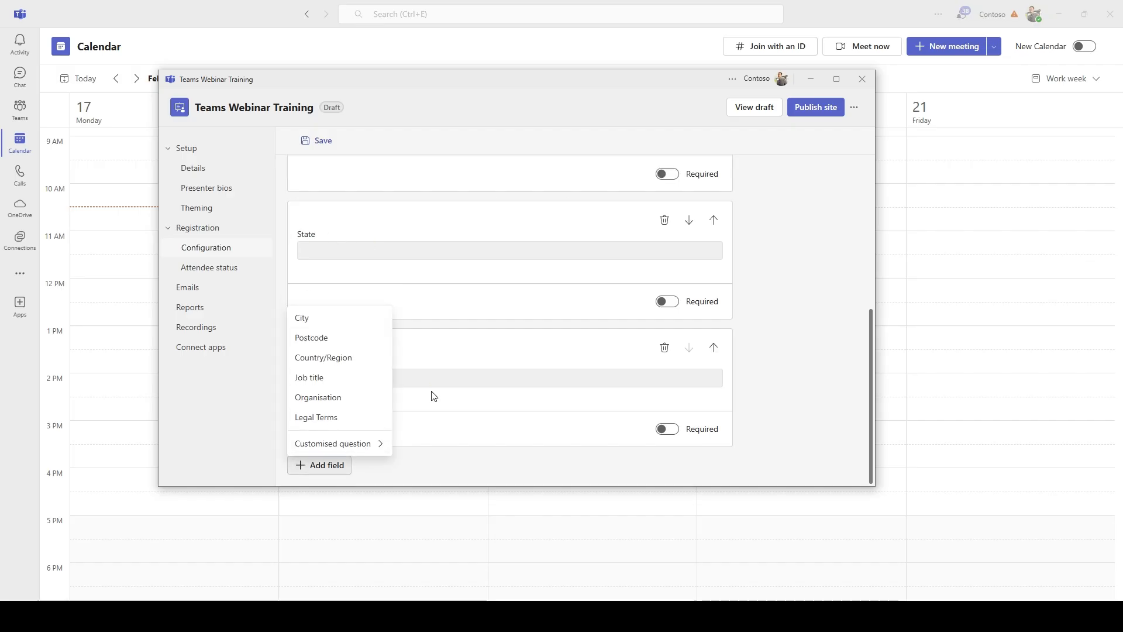
{"action": "mouse_move", "coordinate": [367, 448]}
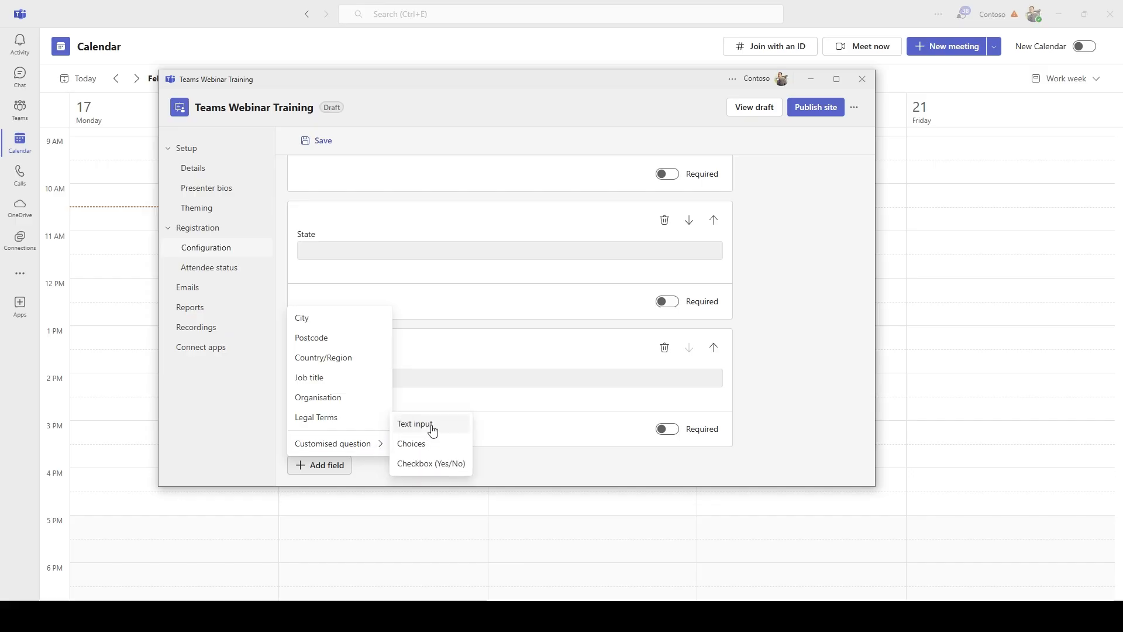
{"action": "scroll", "coordinate": [410, 351], "scroll_direction": "up", "scroll_amount": 10}
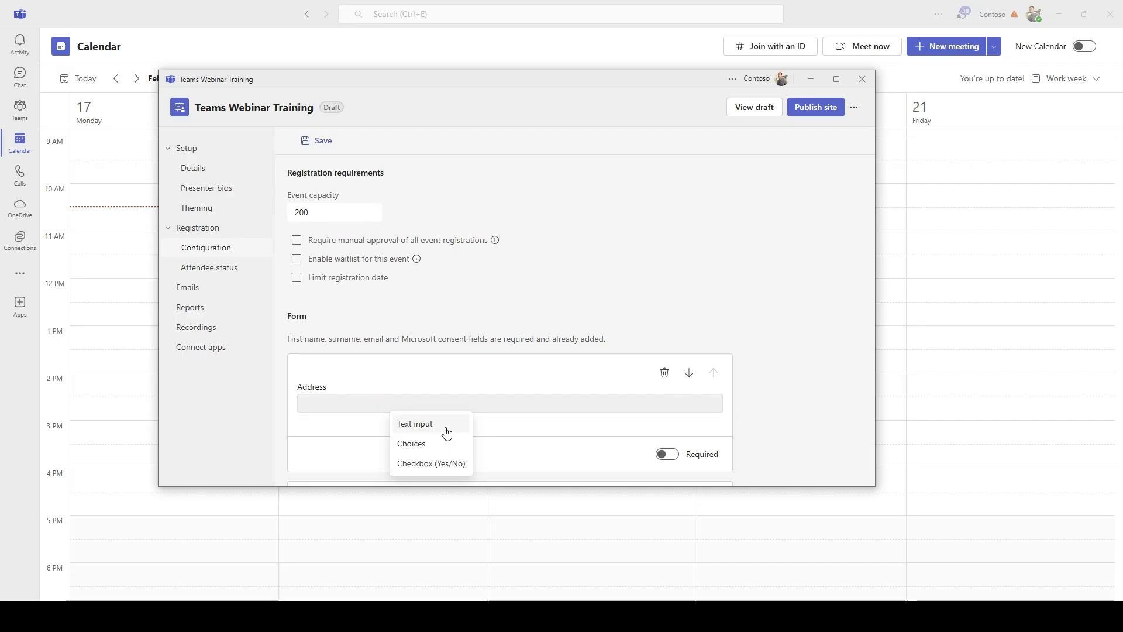
{"action": "scroll", "coordinate": [527, 421], "scroll_direction": "down", "scroll_amount": 3}
{"action": "scroll", "coordinate": [439, 279], "scroll_direction": "down", "scroll_amount": 2}
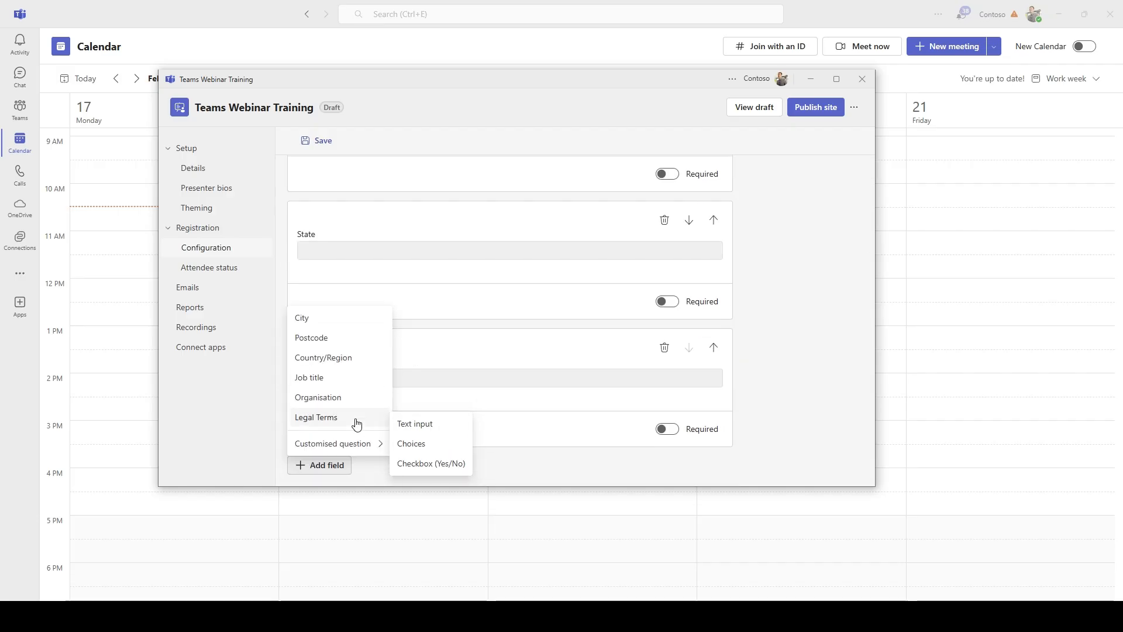
Add a custom choices question worded 'What is your favorite colour'
{"action": "left_click", "coordinate": [436, 447]}
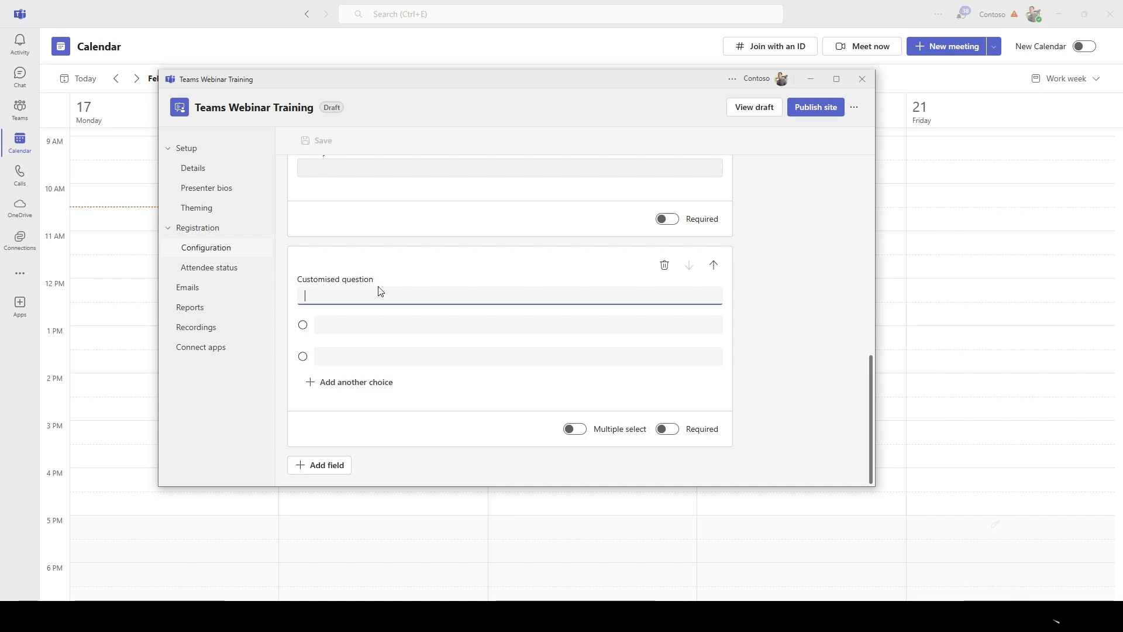
{"action": "type", "text": "What i"}
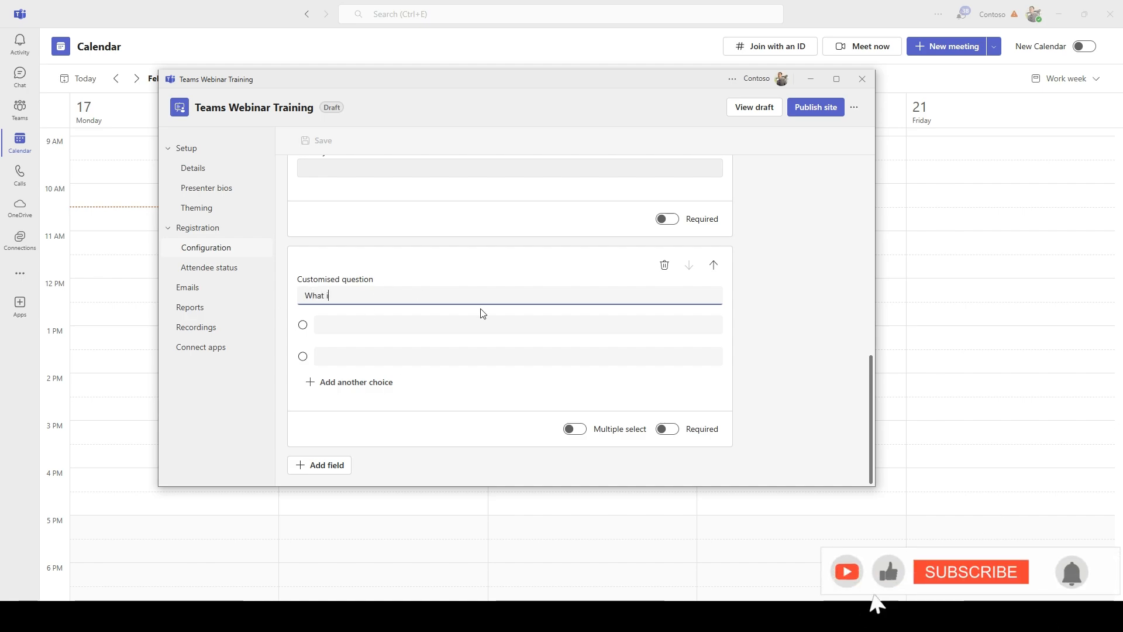
{"action": "type", "text": "s your dietry r"}
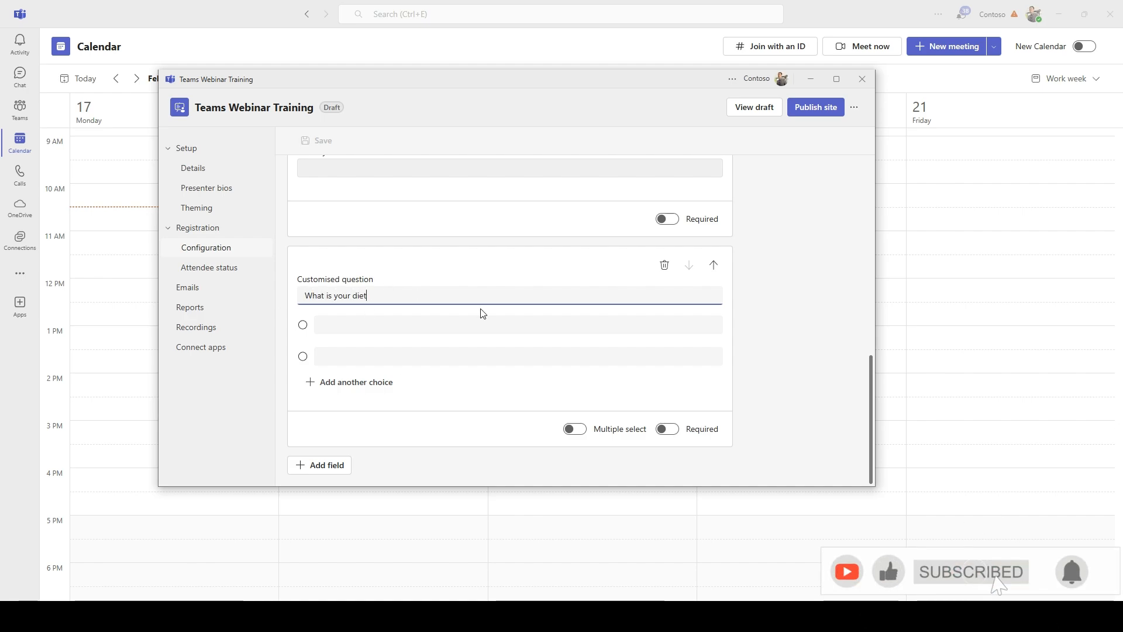
{"action": "key", "text": "BackSpace"}
{"action": "key", "text": "BackSpace"}
{"action": "key", "text": "BackSpace"}
{"action": "key", "text": "BackSpace"}
{"action": "key", "text": "BackSpace"}
{"action": "key", "text": "BackSpace"}
{"action": "key", "text": "BackSpace"}
{"action": "key", "text": "BackSpace"}
{"action": "key", "text": "ctrl+a"}
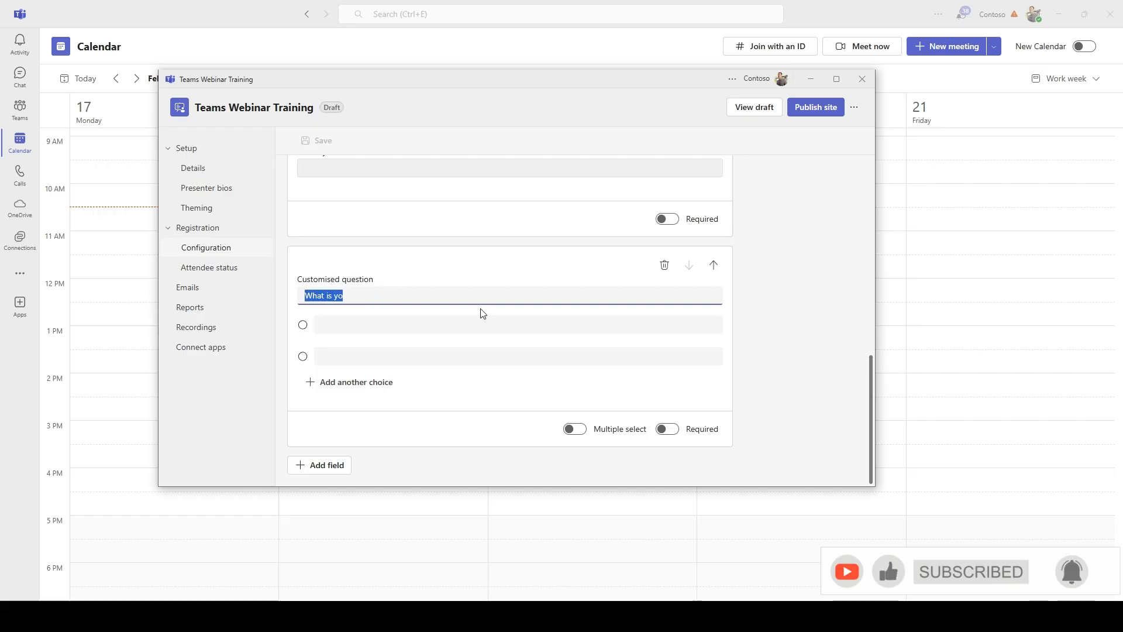
{"action": "key", "text": "BackSpace"}
{"action": "type", "text": "What is your "}
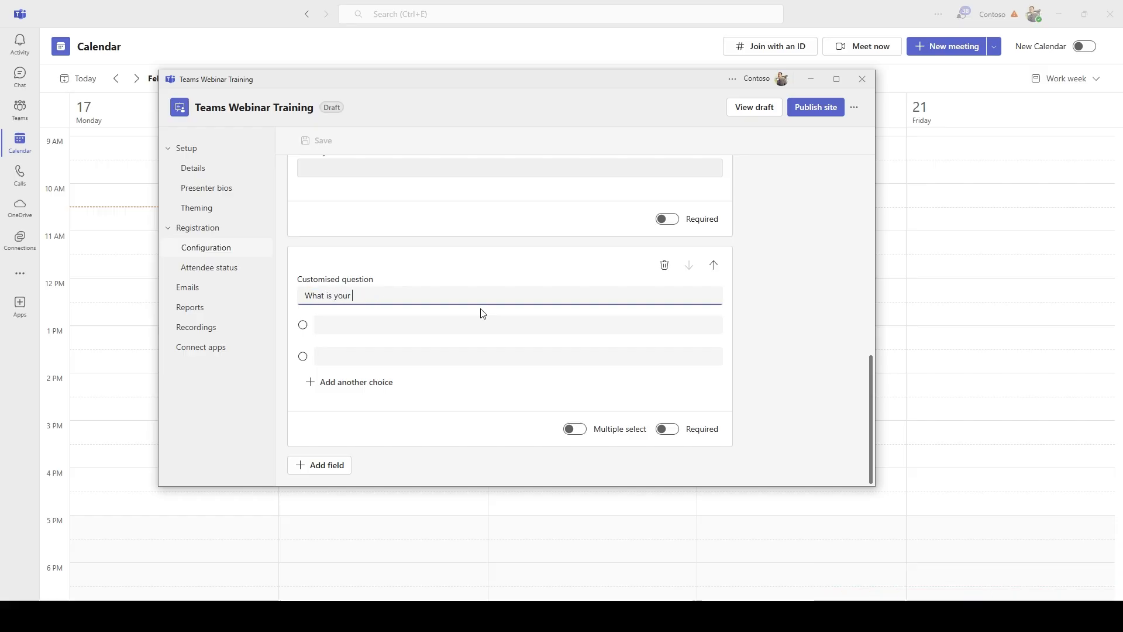
{"action": "type", "text": "favorite "}
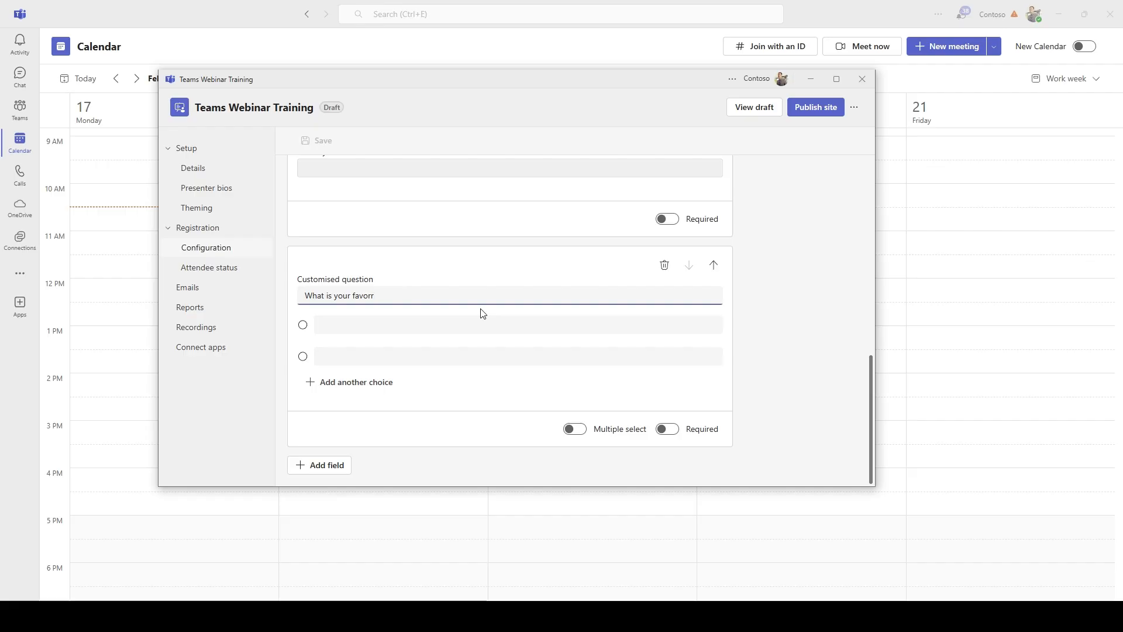
{"action": "type", "text": "colour"}
Give the question the answer choices Green and Red, removing the empty third choice
{"action": "key", "text": "Tab"}
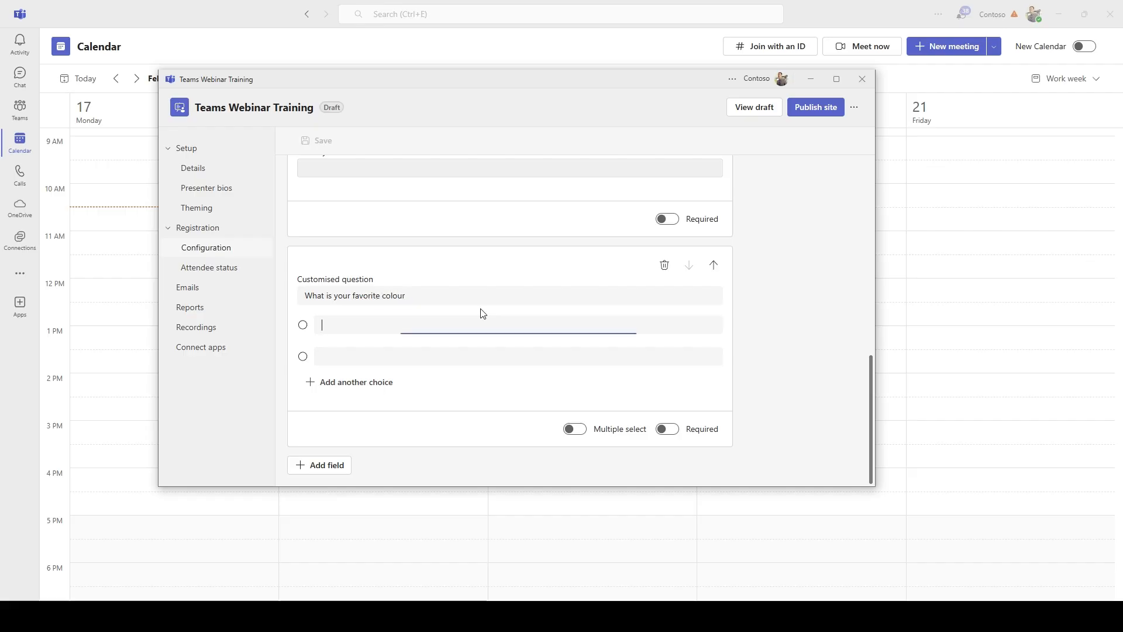
{"action": "type", "text": "Gtre"}
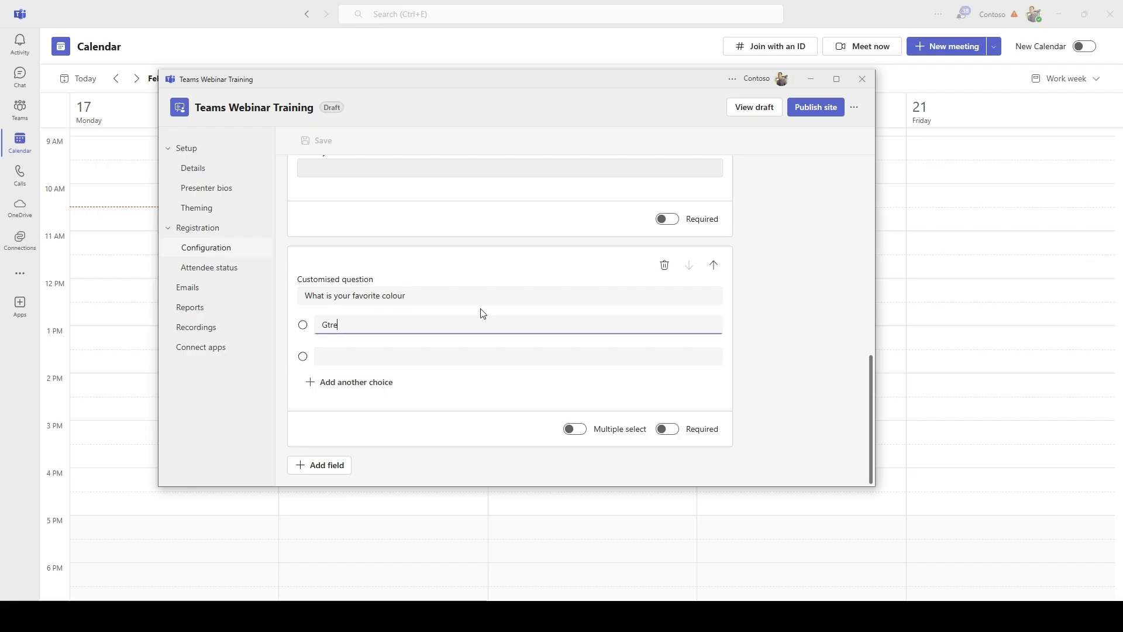
{"action": "key", "text": "BackSpace"}
{"action": "key", "text": "BackSpace"}
{"action": "key", "text": "BackSpace"}
{"action": "type", "text": "r"}
{"action": "key", "text": "Tab"}
{"action": "type", "text": "R"}
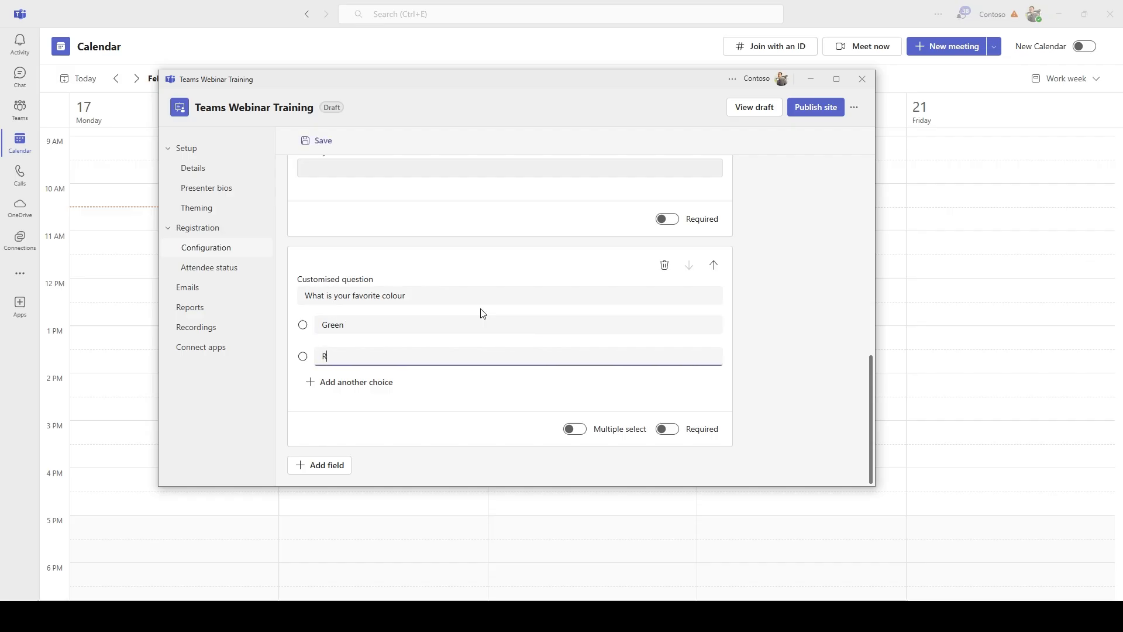
{"action": "type", "text": "ed"}
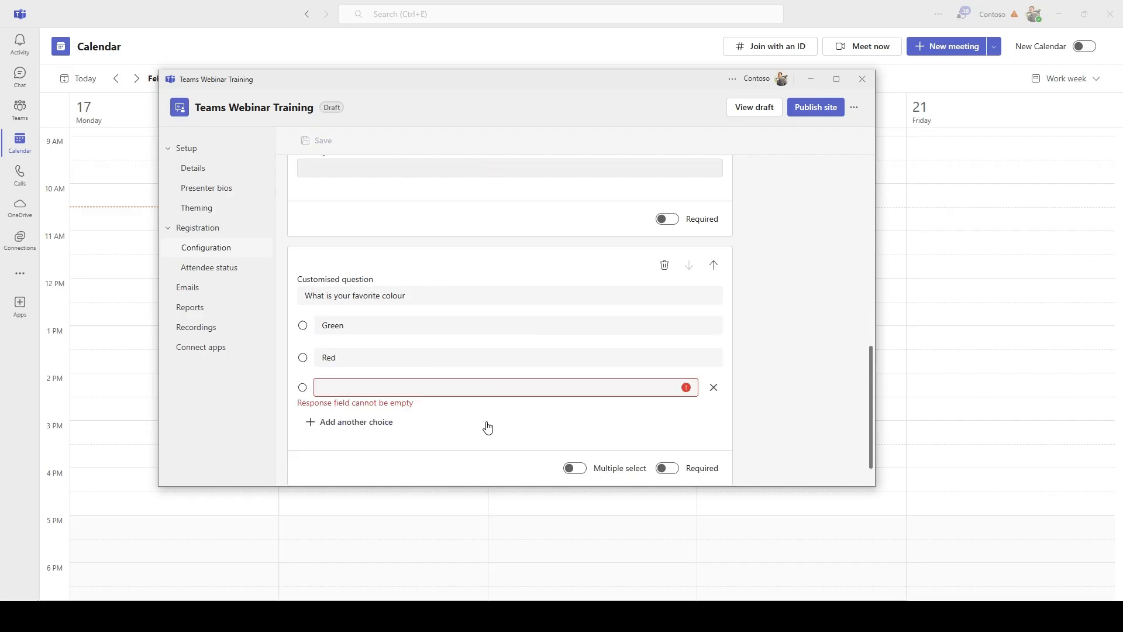
{"action": "left_click", "coordinate": [495, 384]}
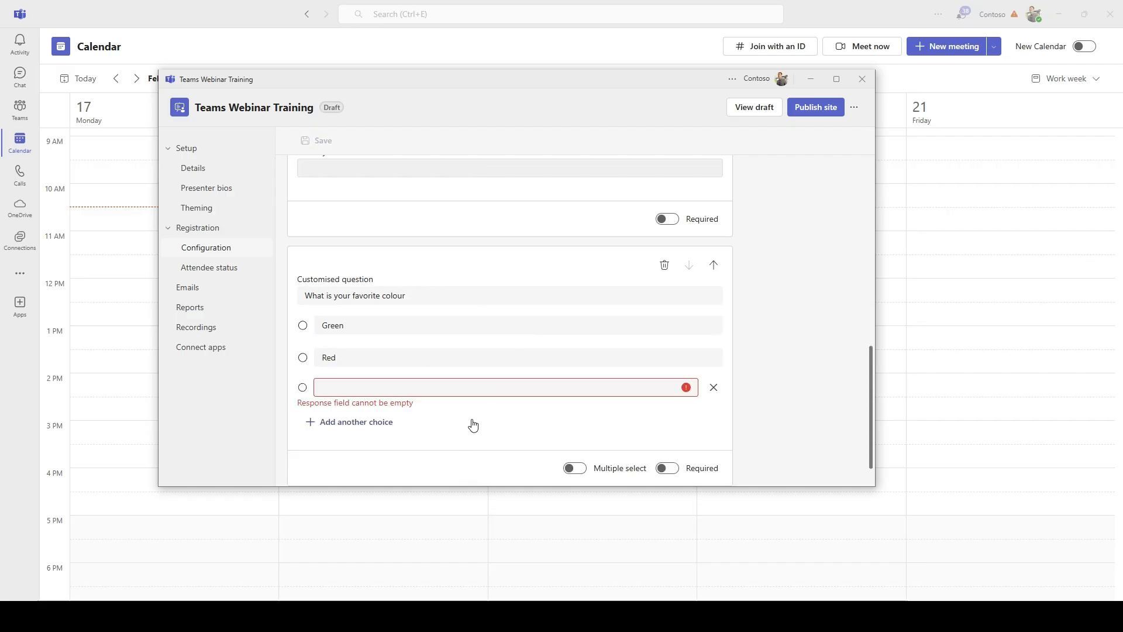
{"action": "left_click", "coordinate": [713, 387]}
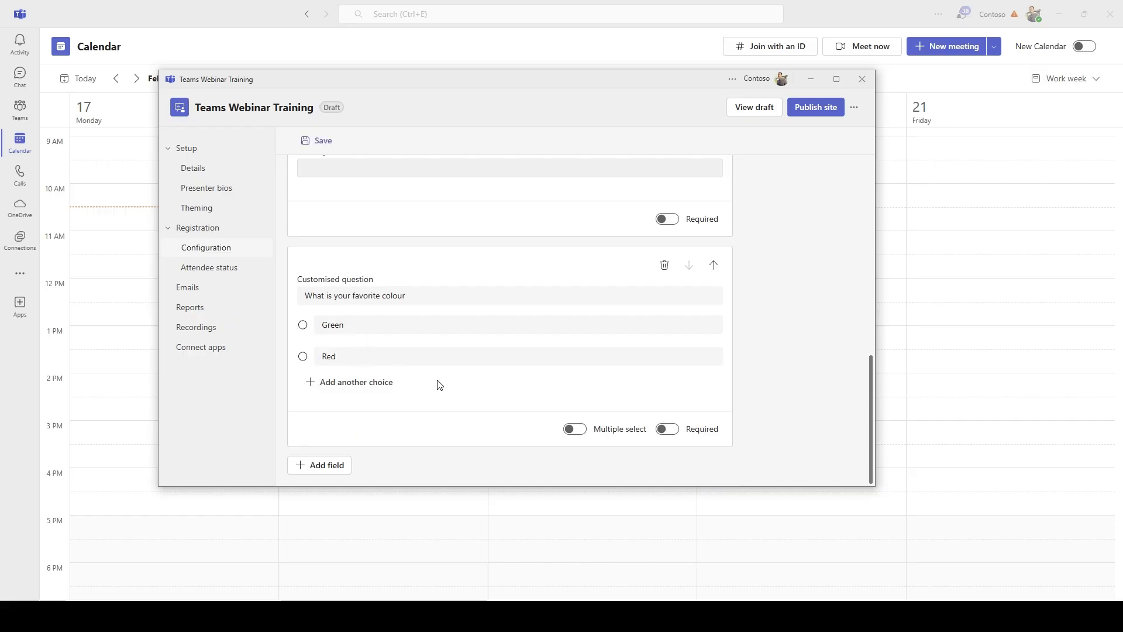
Make the favourite colour question single-choice and required
{"action": "left_click", "coordinate": [578, 429]}
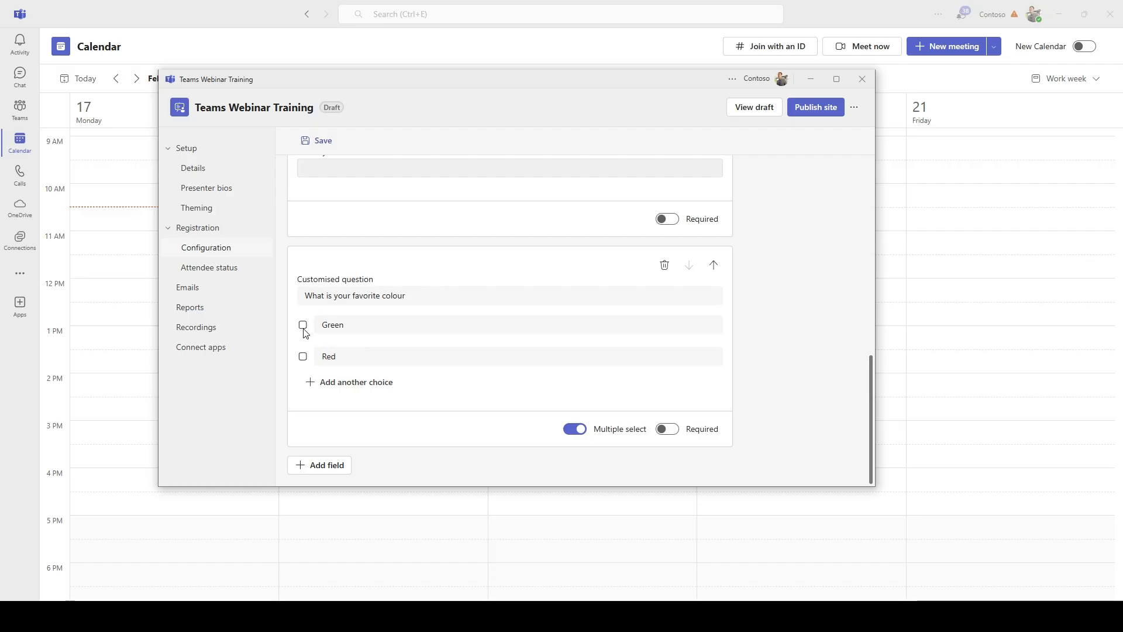
{"action": "left_click", "coordinate": [575, 429]}
{"action": "left_click", "coordinate": [666, 429]}
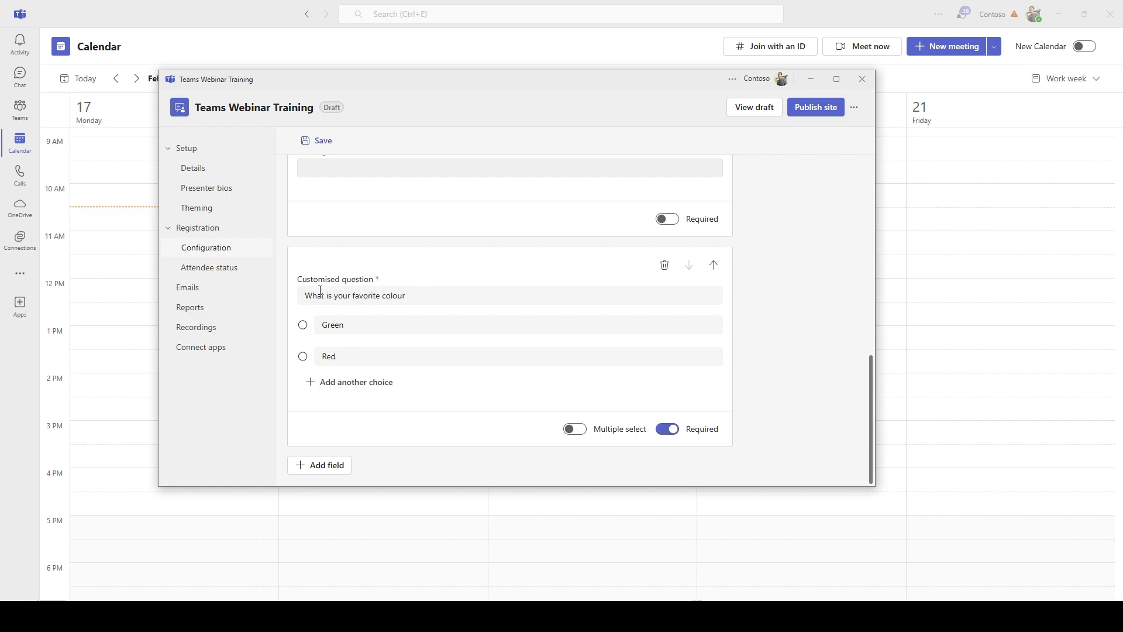
{"action": "left_click", "coordinate": [379, 286]}
{"action": "left_click", "coordinate": [420, 278]}
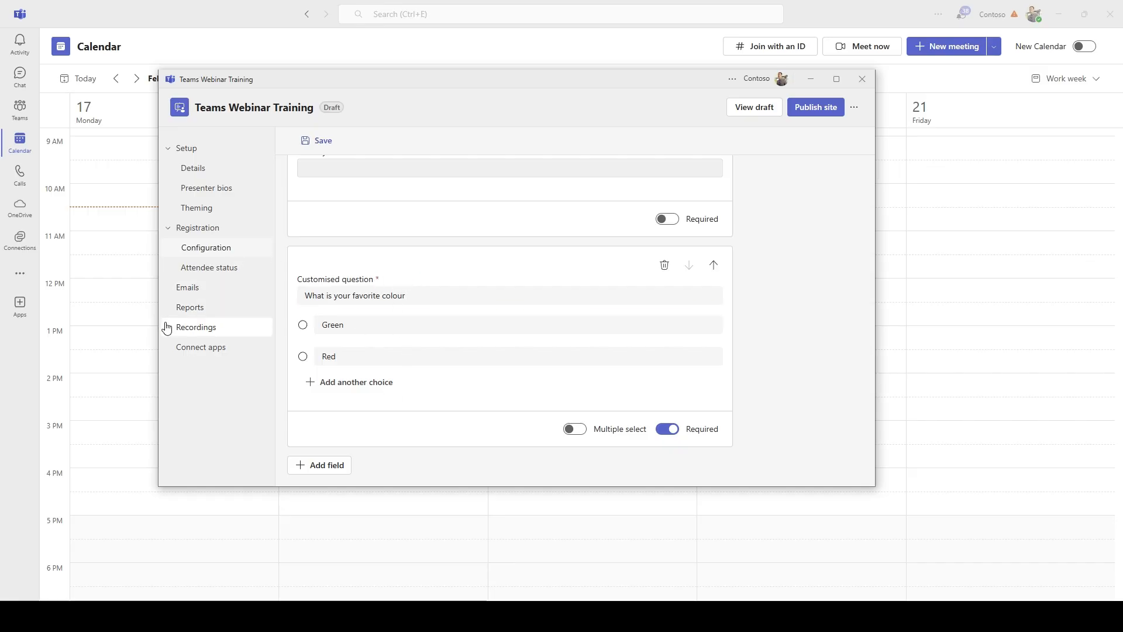
Check the available field types without adding any, then save the registration form
{"action": "scroll", "coordinate": [410, 316], "scroll_direction": "up", "scroll_amount": 8}
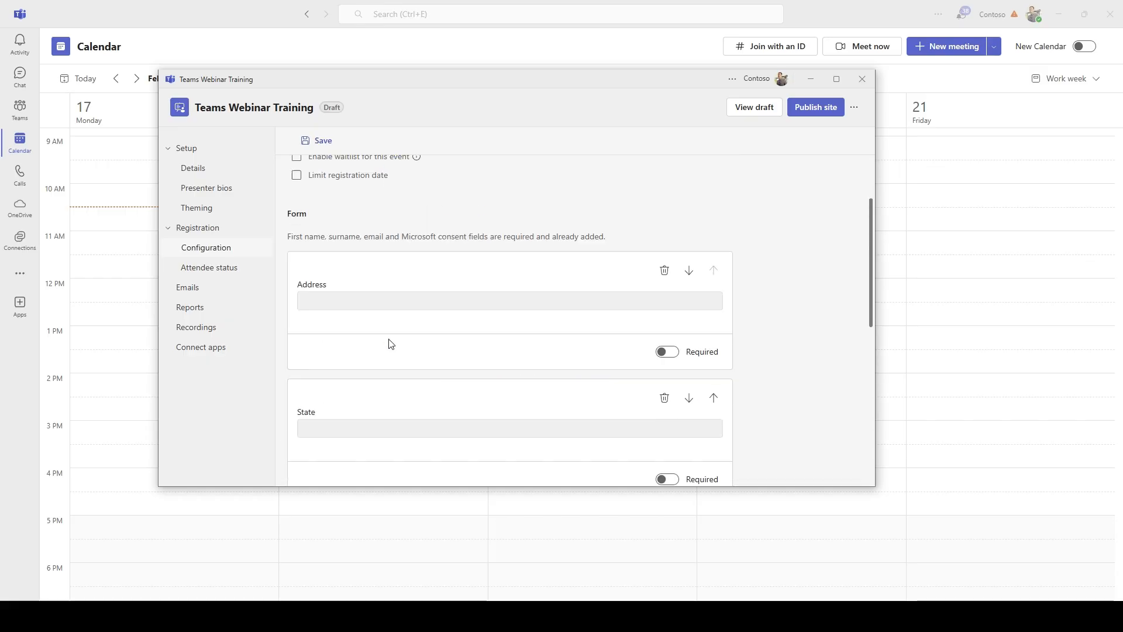
{"action": "scroll", "coordinate": [375, 381], "scroll_direction": "down", "scroll_amount": 10}
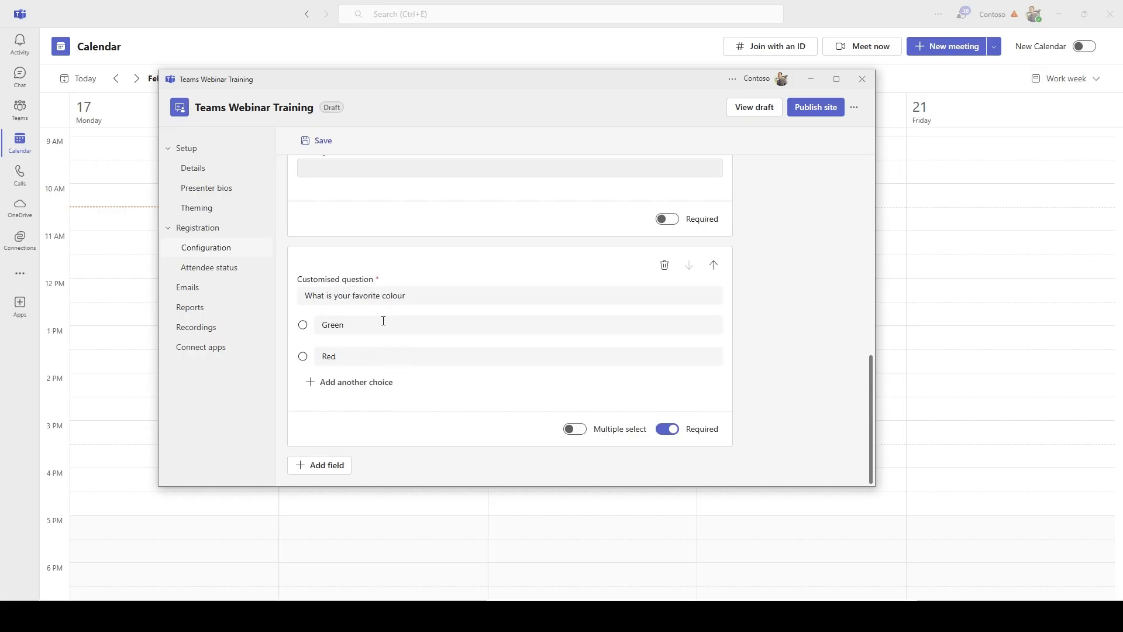
{"action": "left_click", "coordinate": [341, 466]}
{"action": "mouse_move", "coordinate": [373, 445]}
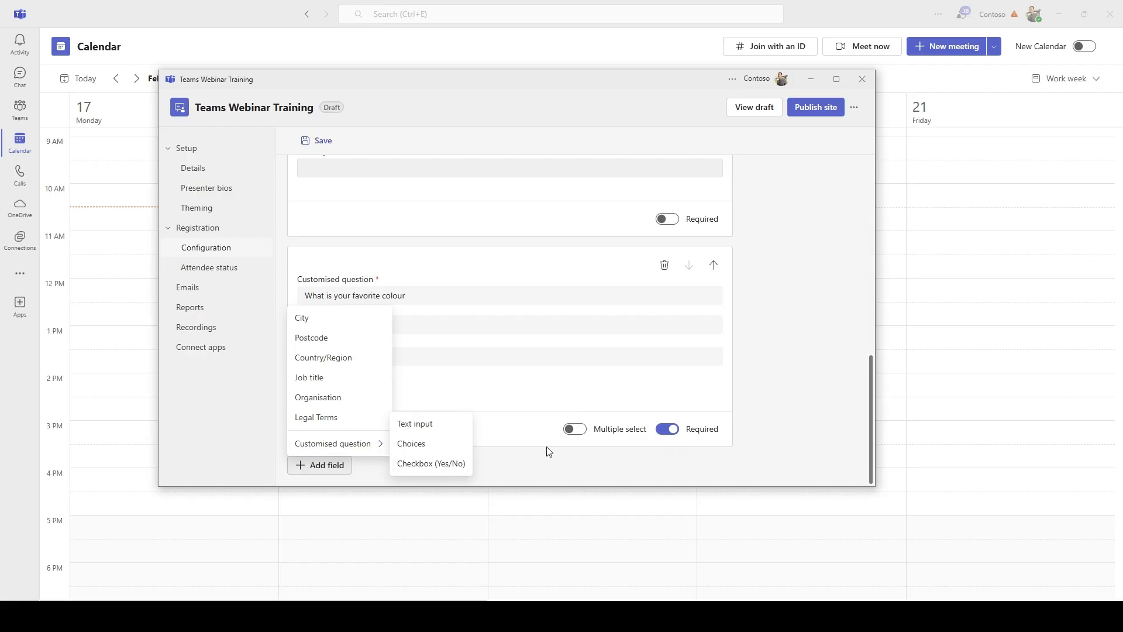
{"action": "left_click", "coordinate": [821, 258]}
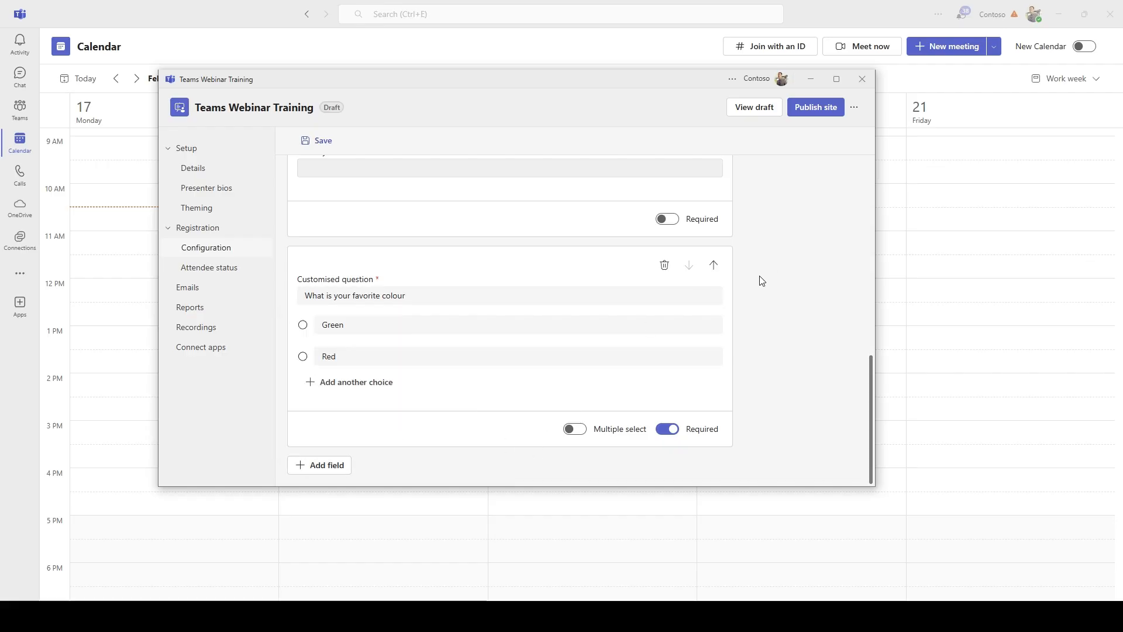
{"action": "scroll", "coordinate": [562, 257], "scroll_direction": "up", "scroll_amount": 10}
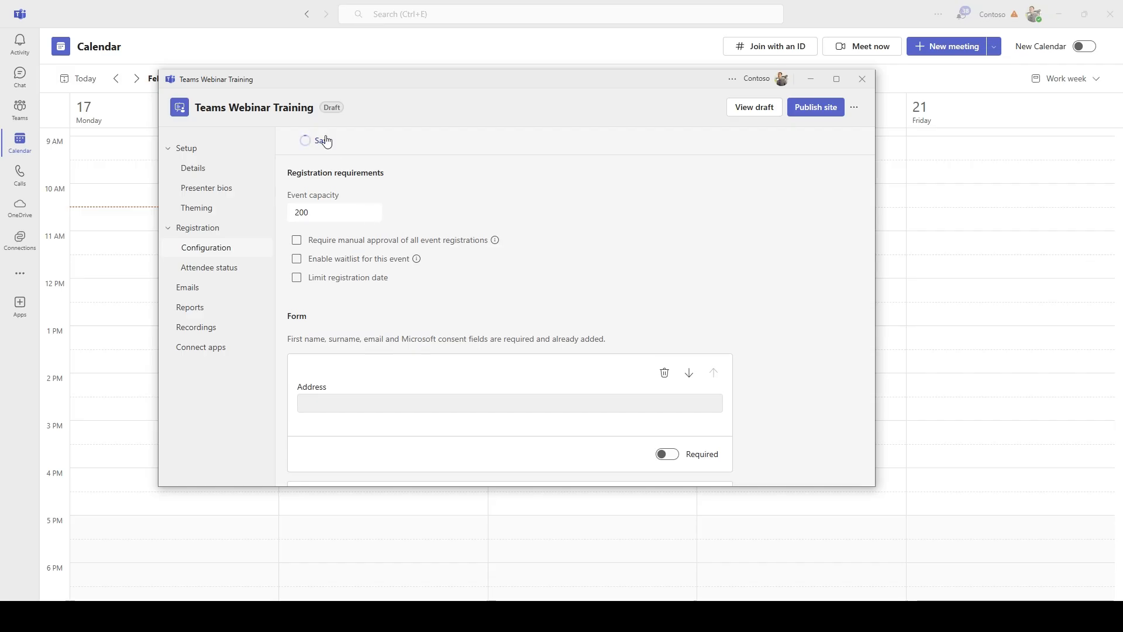
{"action": "left_click", "coordinate": [324, 141]}
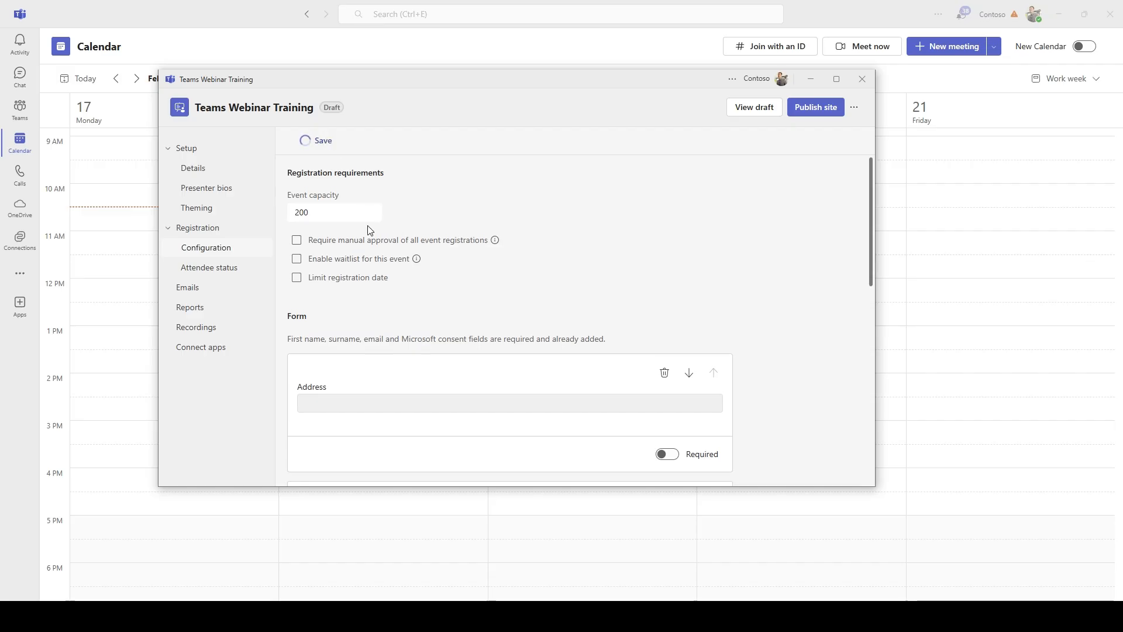
Review the empty Attendee status page, then move on to the webinar's Emails settings
{"action": "left_click", "coordinate": [238, 270]}
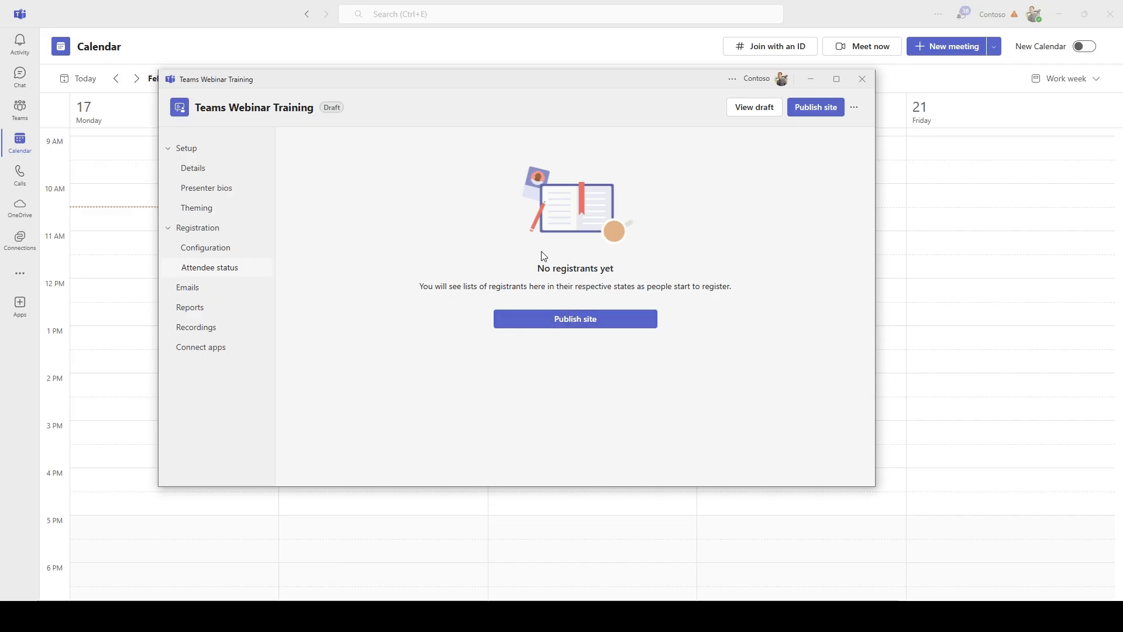
{"action": "left_click_drag", "start_coordinate": [413, 287], "coordinate": [740, 281]}
{"action": "left_click", "coordinate": [782, 282]}
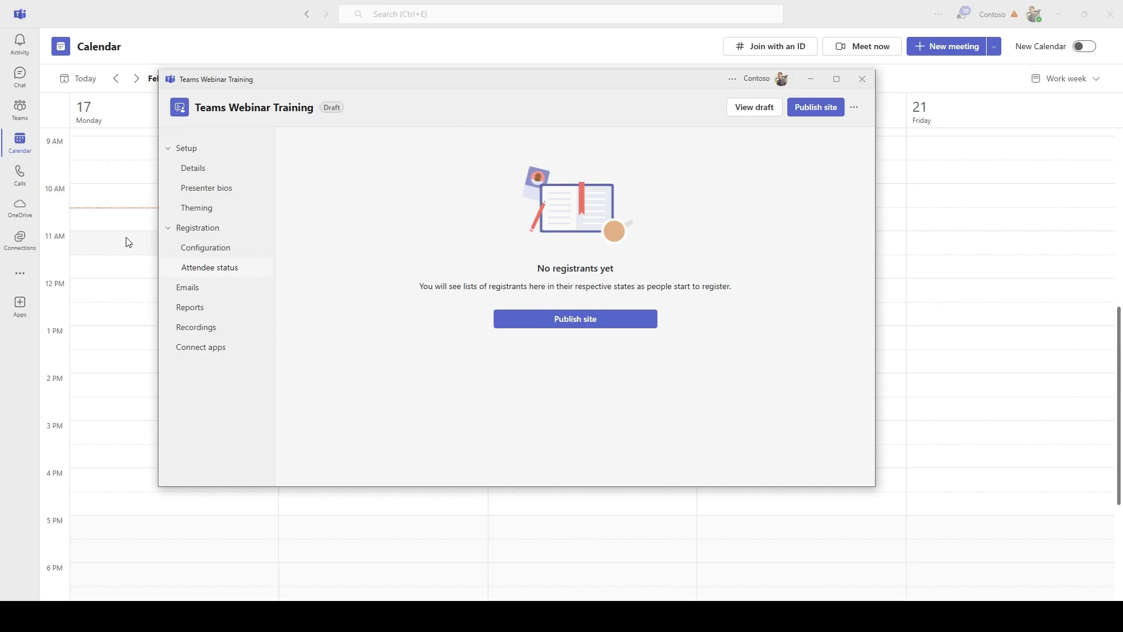
{"action": "left_click", "coordinate": [212, 291]}
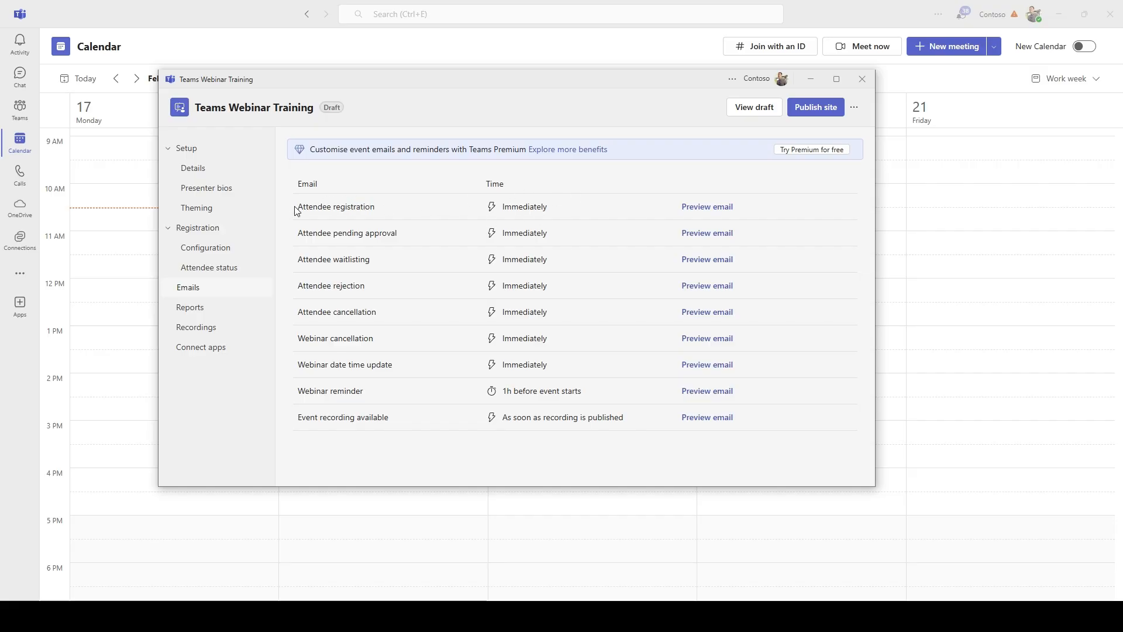
Look over the Attendee registration email in the list of automatic attendee emails
{"action": "left_click_drag", "start_coordinate": [298, 208], "coordinate": [394, 209]}
{"action": "left_click", "coordinate": [396, 209]}
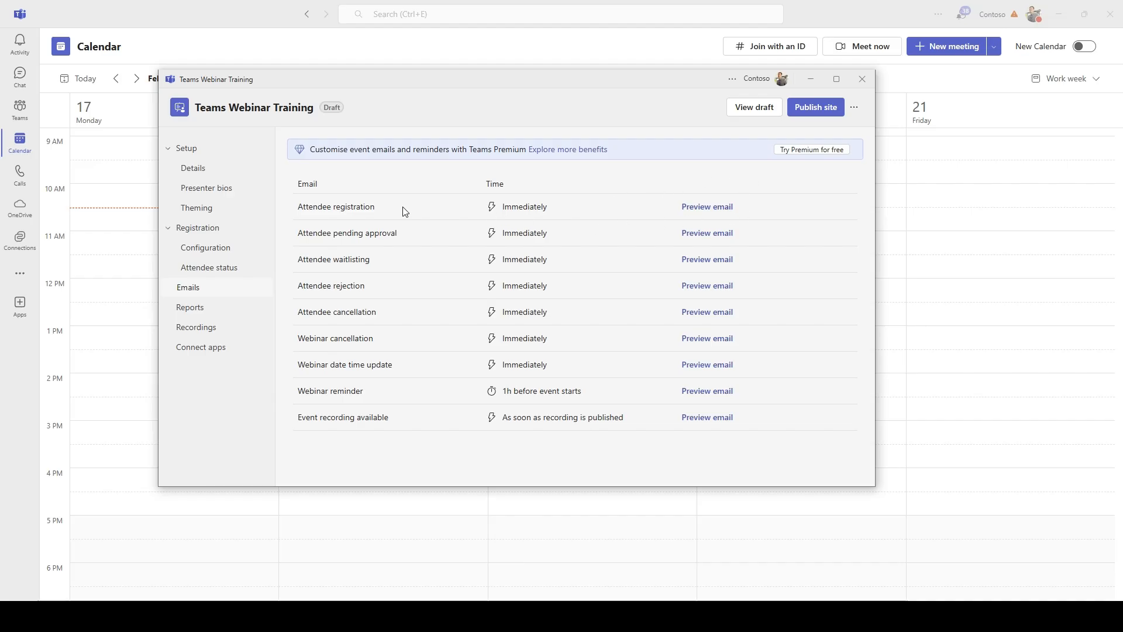
{"action": "left_click_drag", "start_coordinate": [345, 207], "coordinate": [389, 204]}
{"action": "left_click", "coordinate": [574, 192]}
{"action": "left_click", "coordinate": [720, 206]}
{"action": "scroll", "coordinate": [546, 269], "scroll_direction": "down", "scroll_amount": 3}
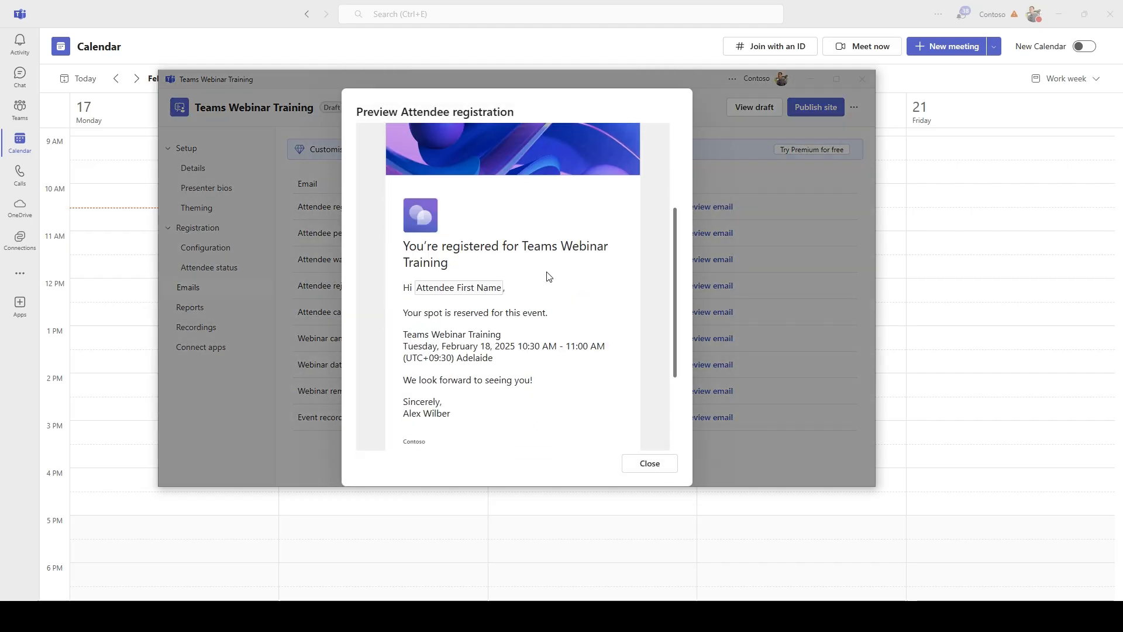
{"action": "scroll", "coordinate": [468, 247], "scroll_direction": "down", "scroll_amount": 3}
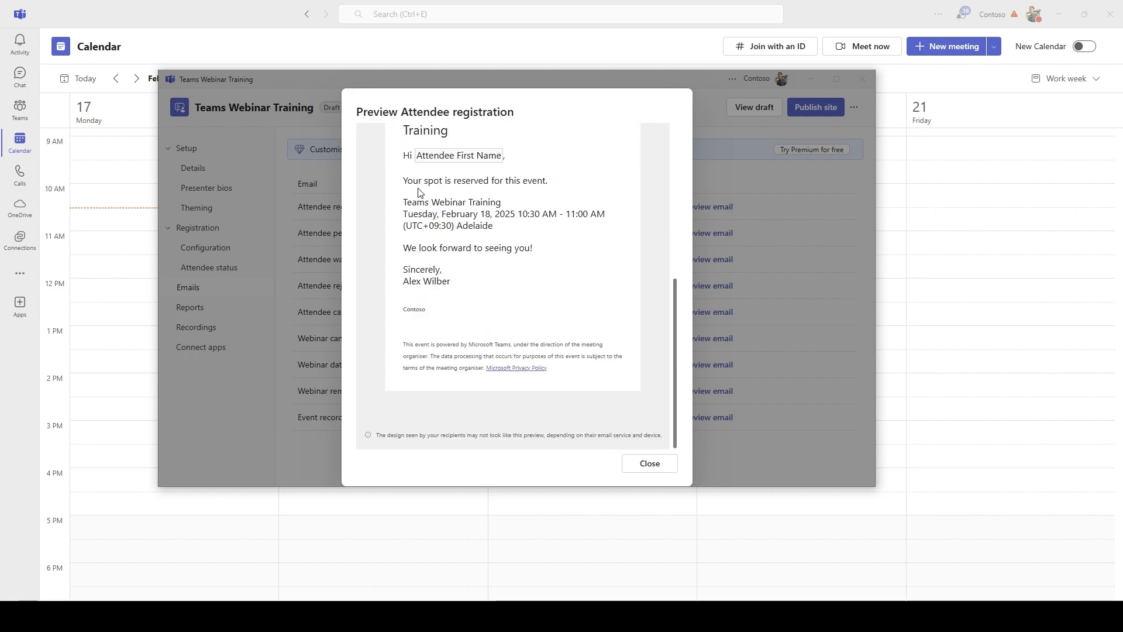
{"action": "left_click_drag", "start_coordinate": [418, 189], "coordinate": [538, 201]}
{"action": "left_click", "coordinate": [505, 226]}
{"action": "scroll", "coordinate": [442, 260], "scroll_direction": "up", "scroll_amount": 7}
{"action": "scroll", "coordinate": [427, 260], "scroll_direction": "down", "scroll_amount": 7}
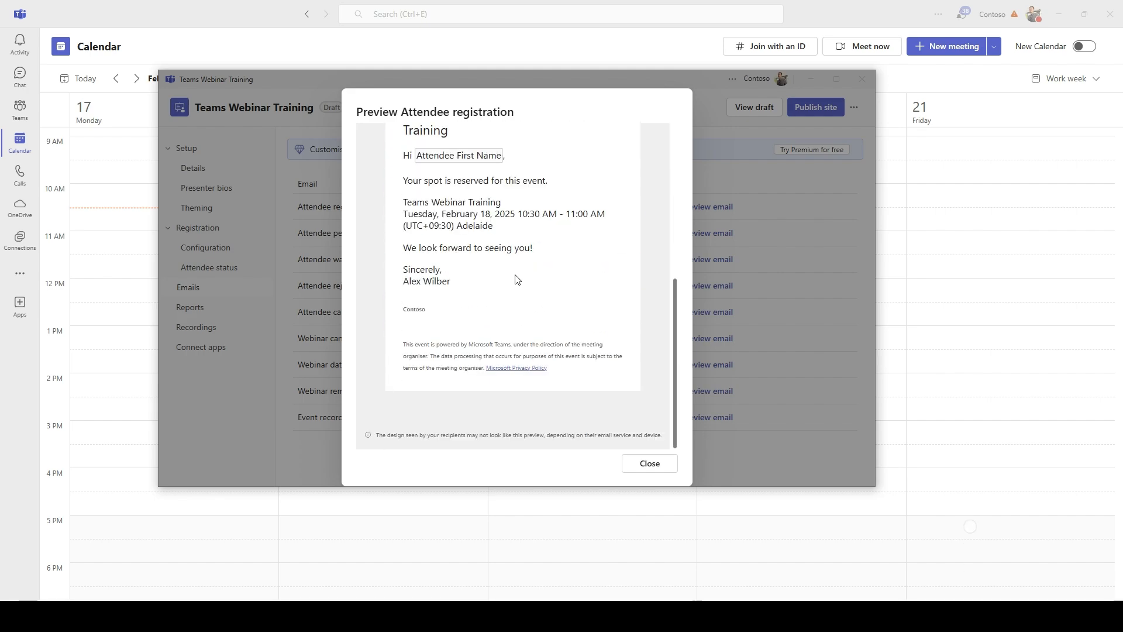
{"action": "scroll", "coordinate": [673, 310], "scroll_direction": "up", "scroll_amount": 3}
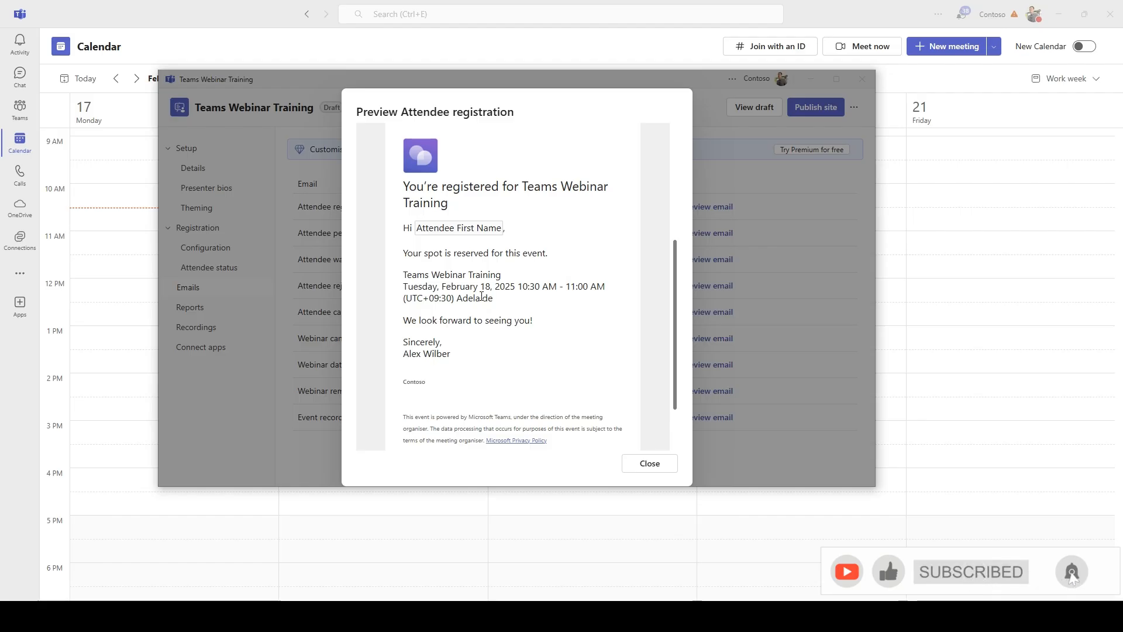
{"action": "left_click", "coordinate": [650, 464]}
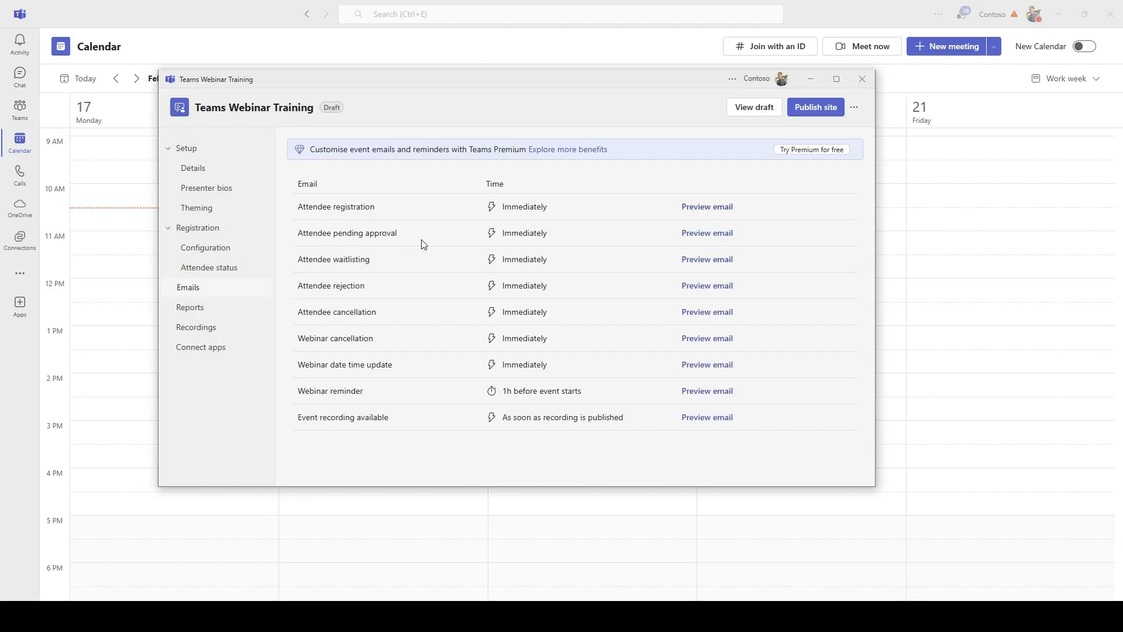
{"action": "left_click_drag", "start_coordinate": [387, 234], "coordinate": [352, 234]}
{"action": "left_click", "coordinate": [384, 234]}
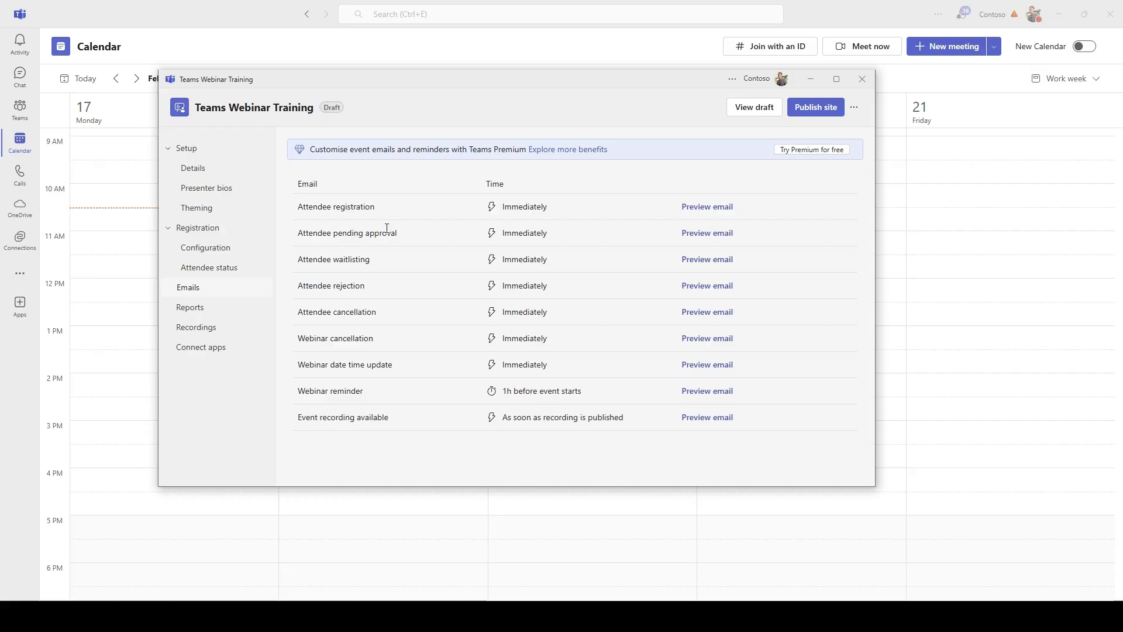
{"action": "left_click_drag", "start_coordinate": [369, 234], "coordinate": [401, 237]}
{"action": "left_click", "coordinate": [412, 235]}
{"action": "left_click_drag", "start_coordinate": [356, 263], "coordinate": [383, 267]}
Go to the Reports page, which has no reports for the draft webinar yet
{"action": "left_click", "coordinate": [232, 315]}
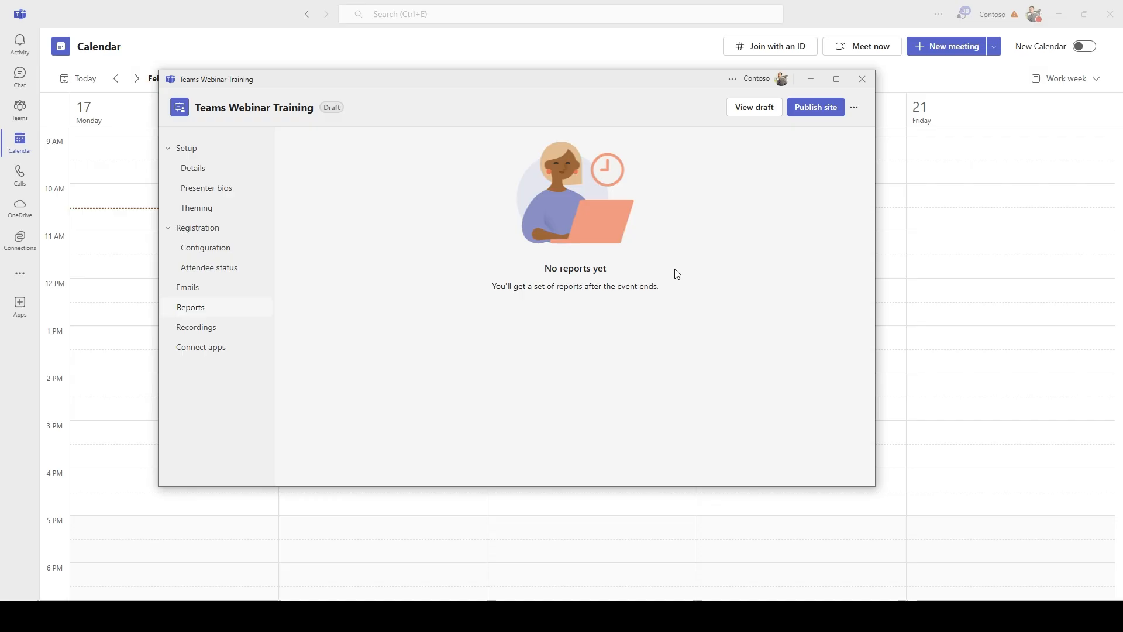
On the Recordings page, preview the recording-available email, then close the preview
{"action": "left_click", "coordinate": [211, 333]}
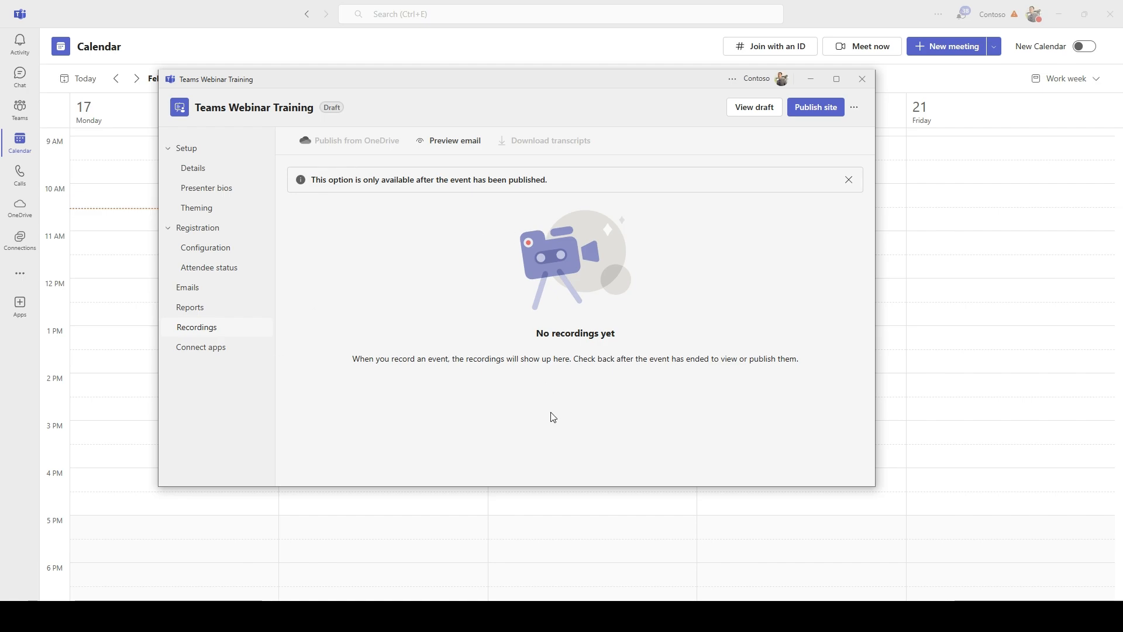
{"action": "left_click", "coordinate": [465, 147]}
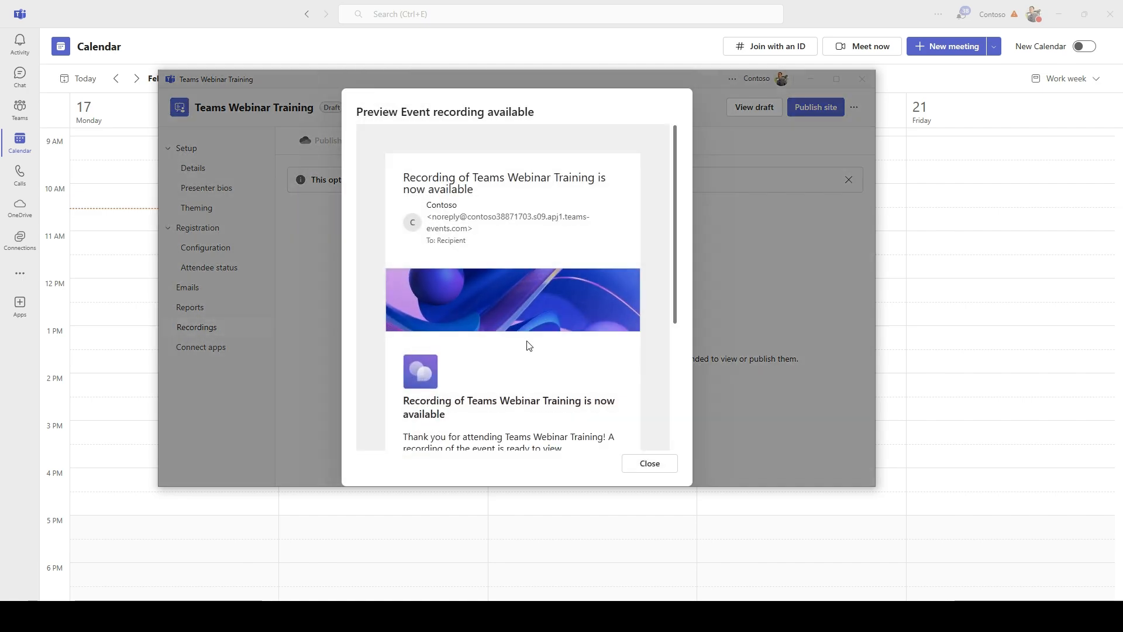
{"action": "scroll", "coordinate": [537, 342], "scroll_direction": "down", "scroll_amount": 3}
{"action": "scroll", "coordinate": [537, 341], "scroll_direction": "down", "scroll_amount": 1}
{"action": "left_click_drag", "start_coordinate": [492, 239], "coordinate": [565, 241]}
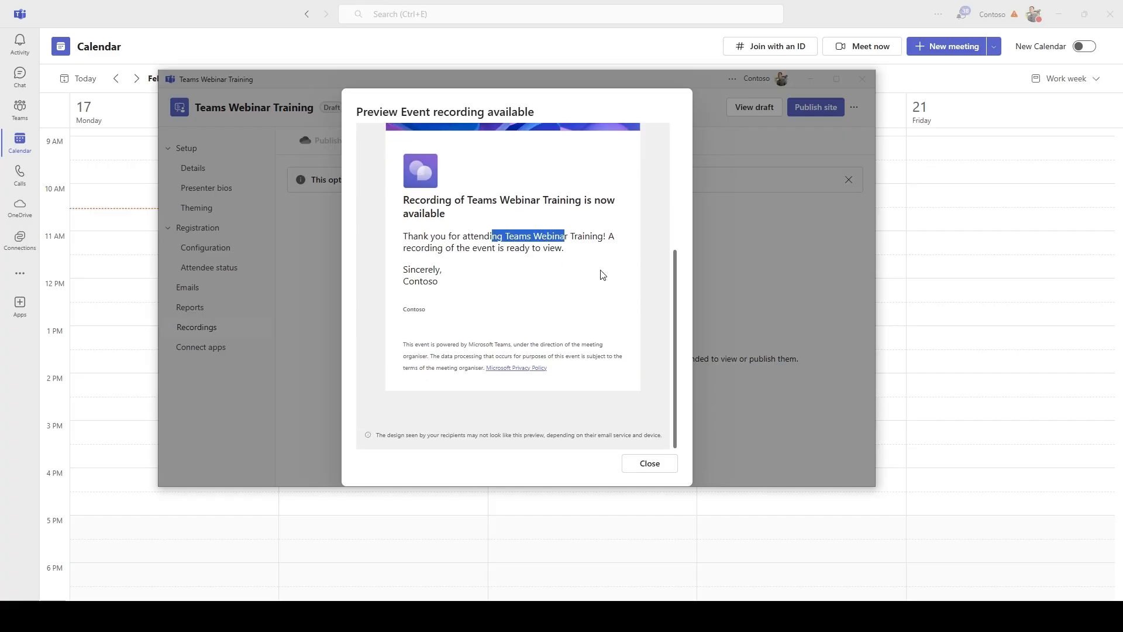
{"action": "left_click", "coordinate": [601, 270]}
{"action": "left_click_drag", "start_coordinate": [457, 250], "coordinate": [541, 254]}
{"action": "left_click", "coordinate": [530, 262]}
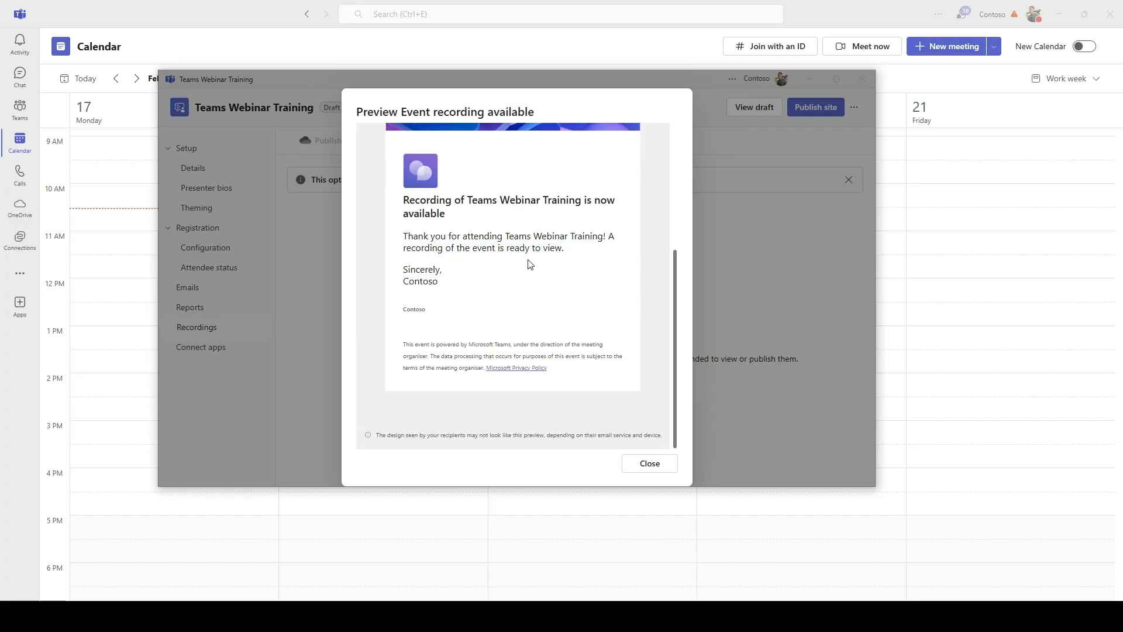
{"action": "left_click", "coordinate": [650, 466]}
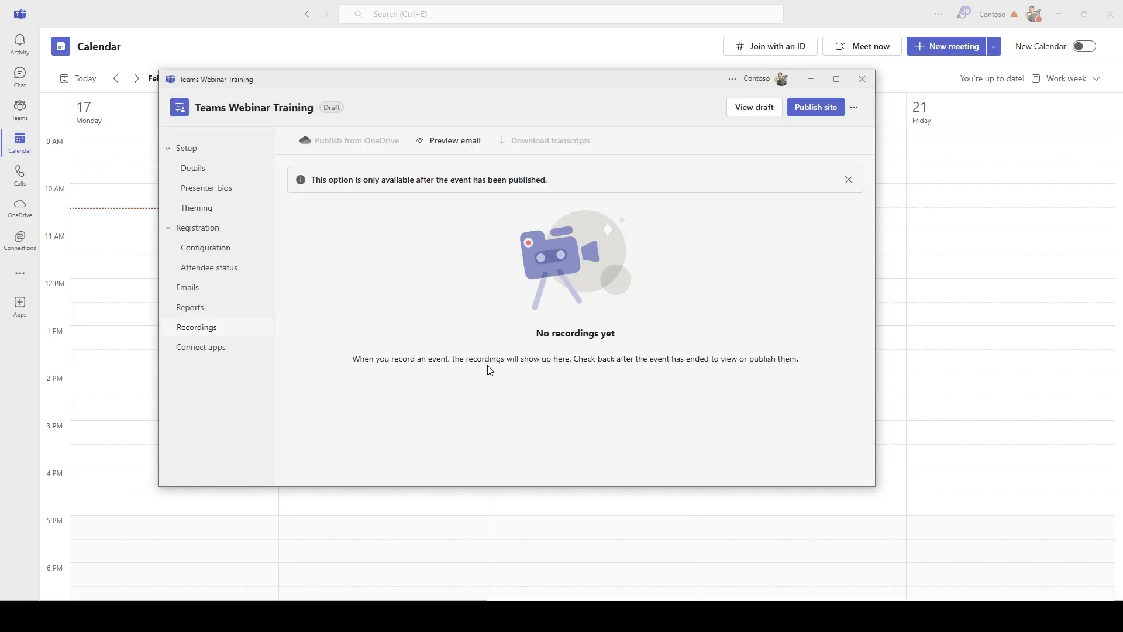
Publish the Teams Webinar Training site from Connect apps and copy its share link
{"action": "left_click", "coordinate": [232, 353]}
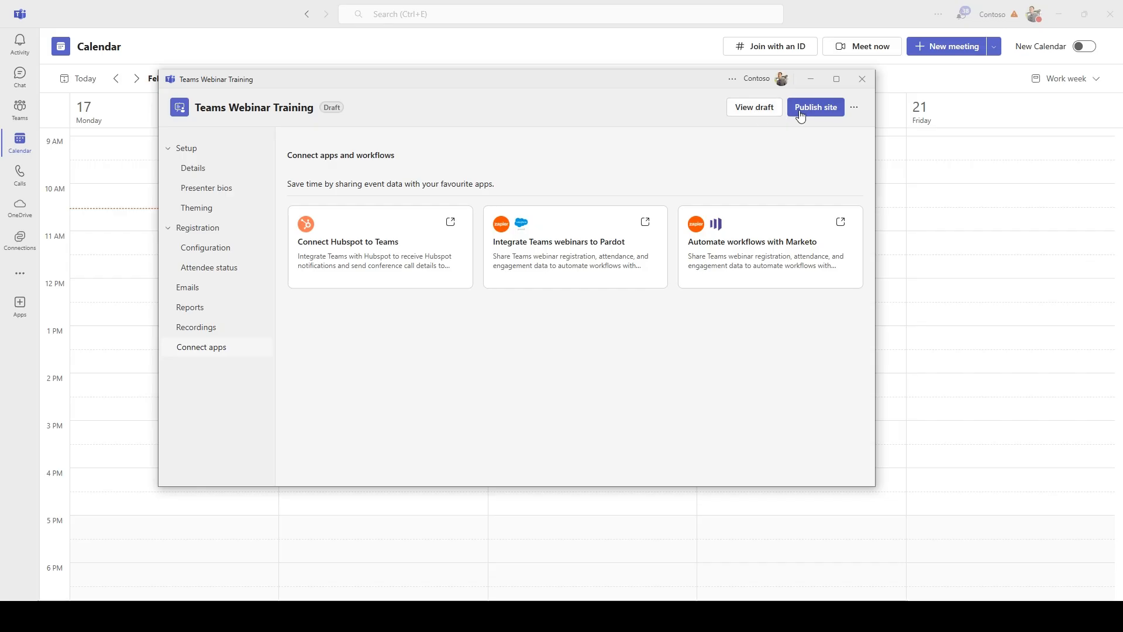
{"action": "left_click", "coordinate": [825, 110]}
{"action": "left_click", "coordinate": [659, 306]}
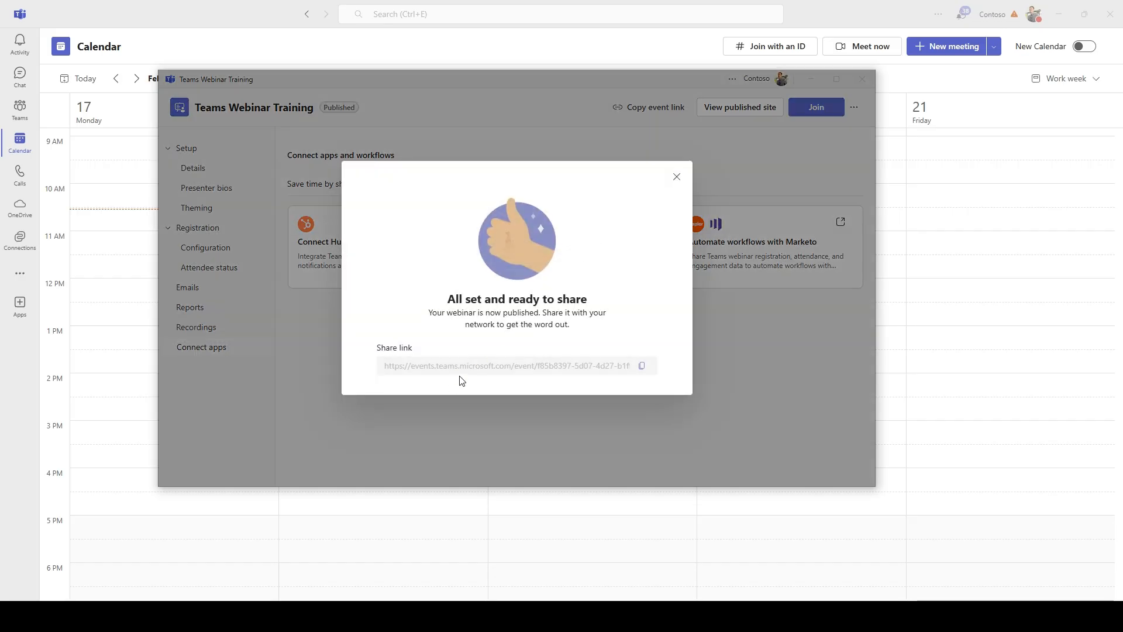
{"action": "left_click", "coordinate": [642, 369]}
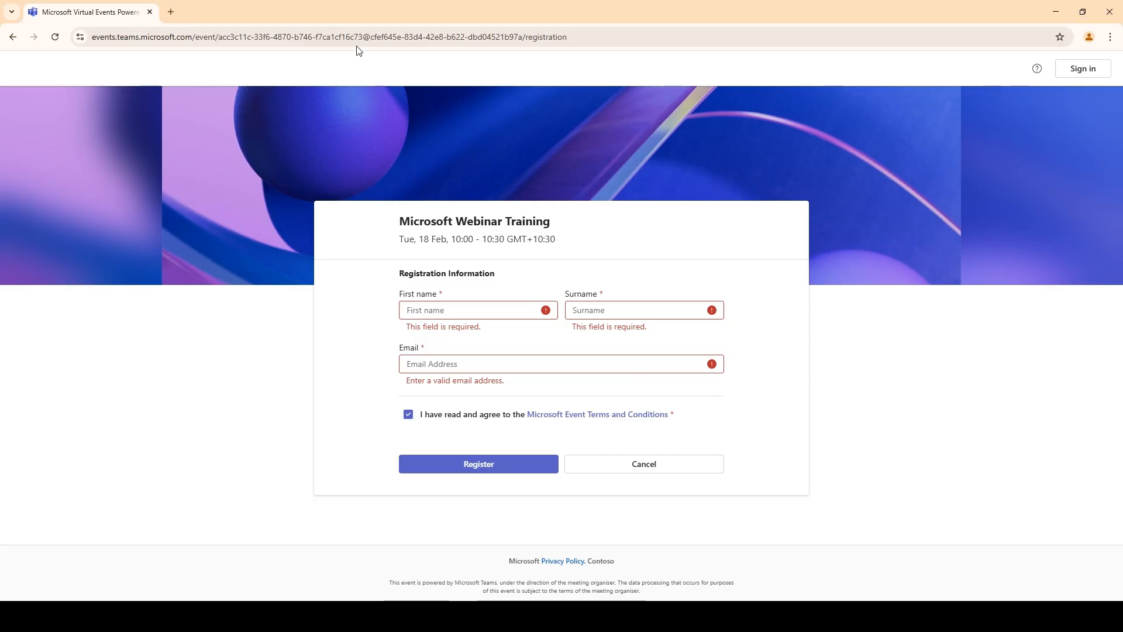
{"action": "left_click", "coordinate": [362, 36]}
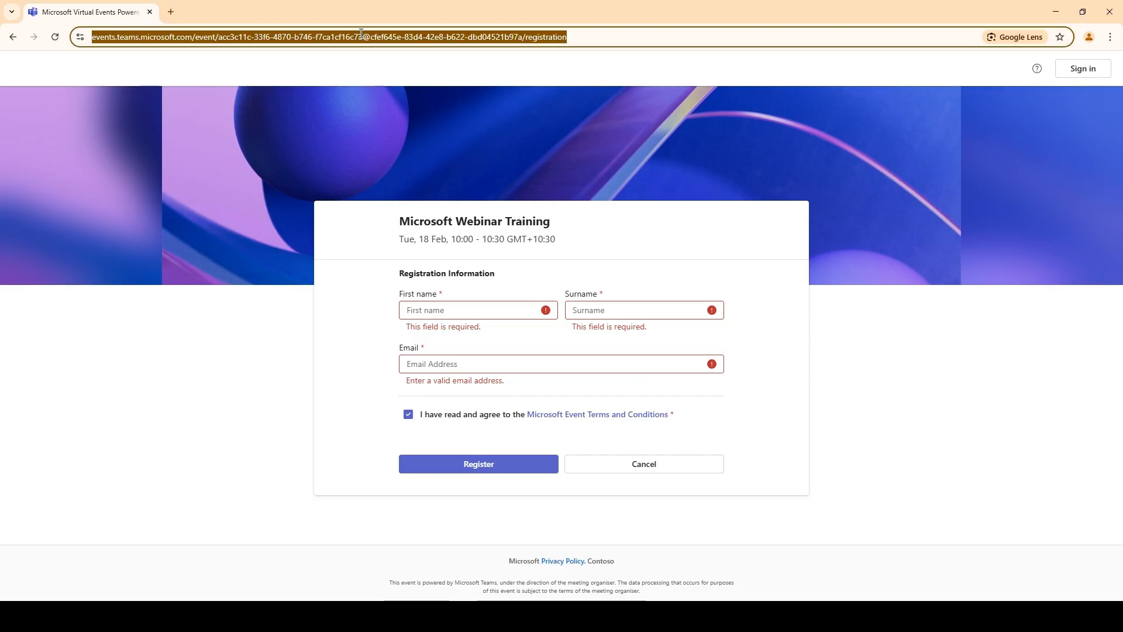
Load the webinar's public event page from the pasted share link
{"action": "key", "text": "ctrl+v"}
{"action": "key", "text": "Return"}
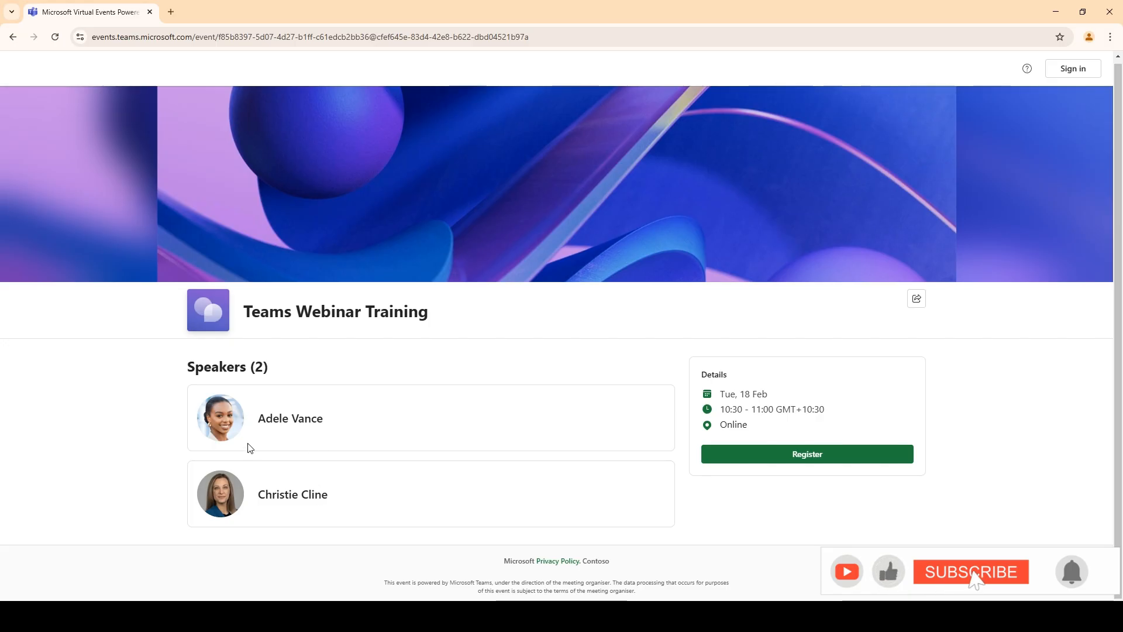
{"action": "left_click_drag", "start_coordinate": [320, 312], "coordinate": [454, 314]}
{"action": "left_click", "coordinate": [456, 316]}
{"action": "left_click_drag", "start_coordinate": [241, 314], "coordinate": [332, 314]}
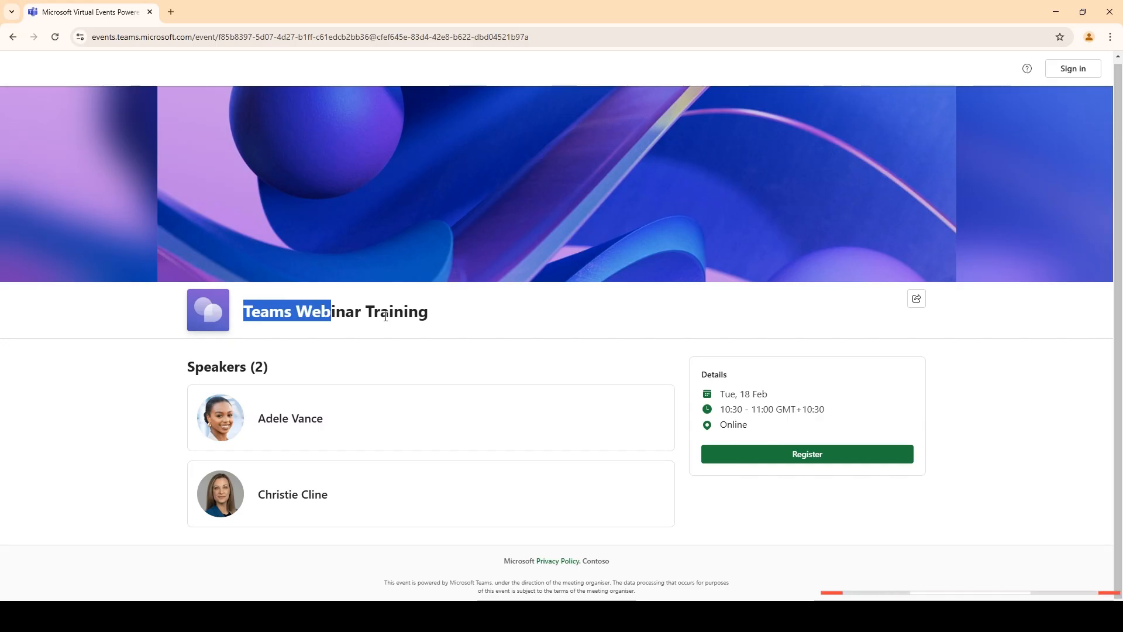
{"action": "left_click", "coordinate": [371, 319]}
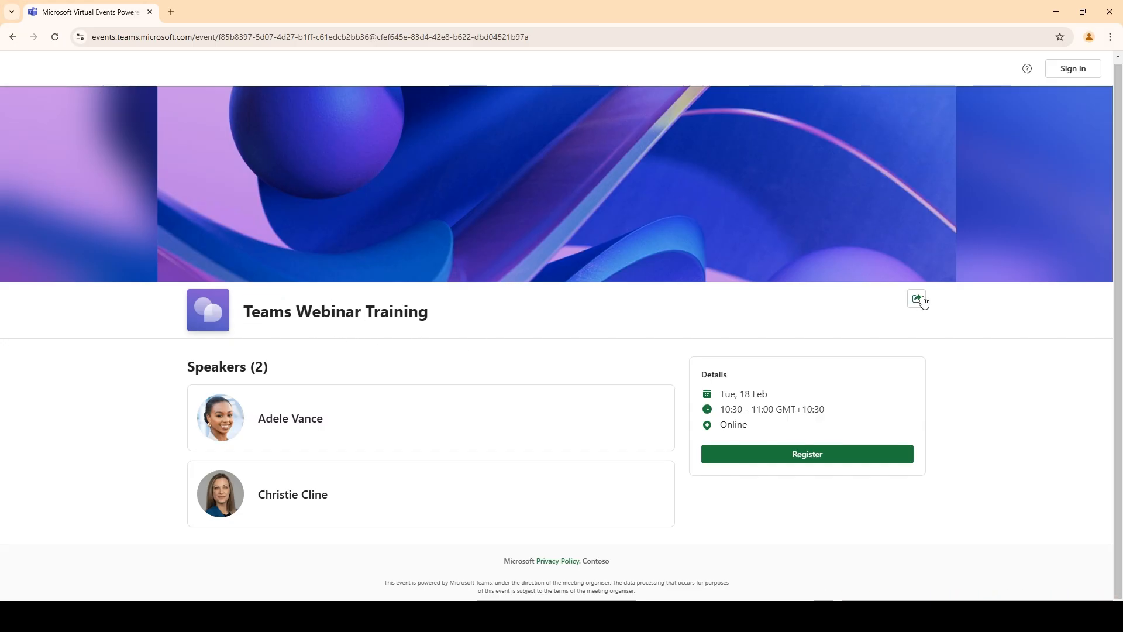
Check the event's sharing options, then bring up the registration form with Register
{"action": "left_click", "coordinate": [918, 300]}
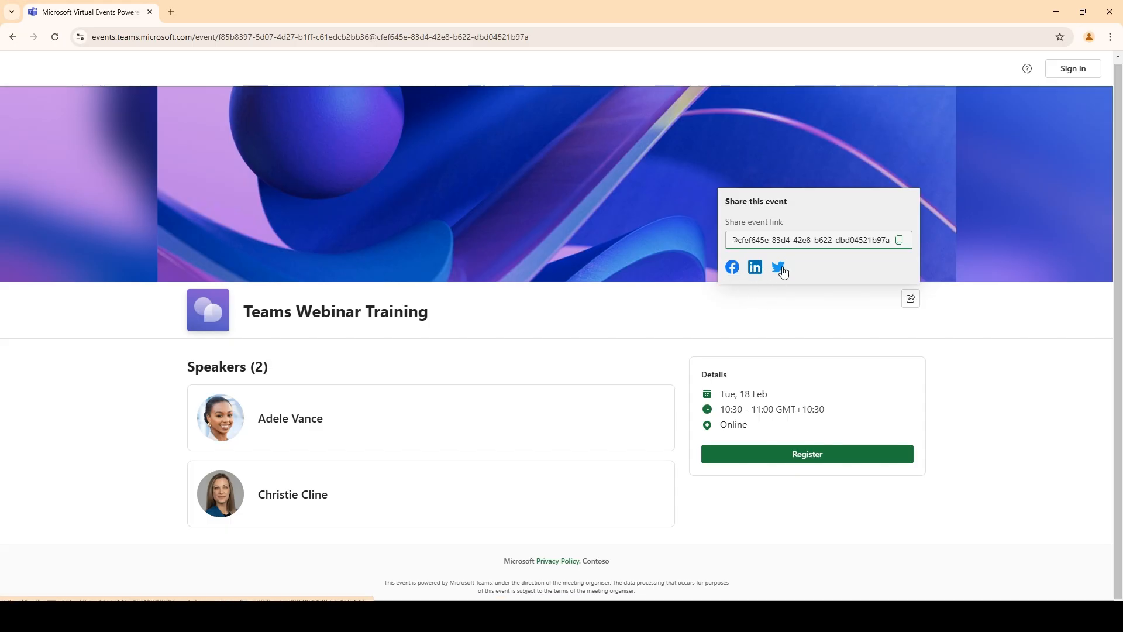
{"action": "left_click", "coordinate": [775, 305]}
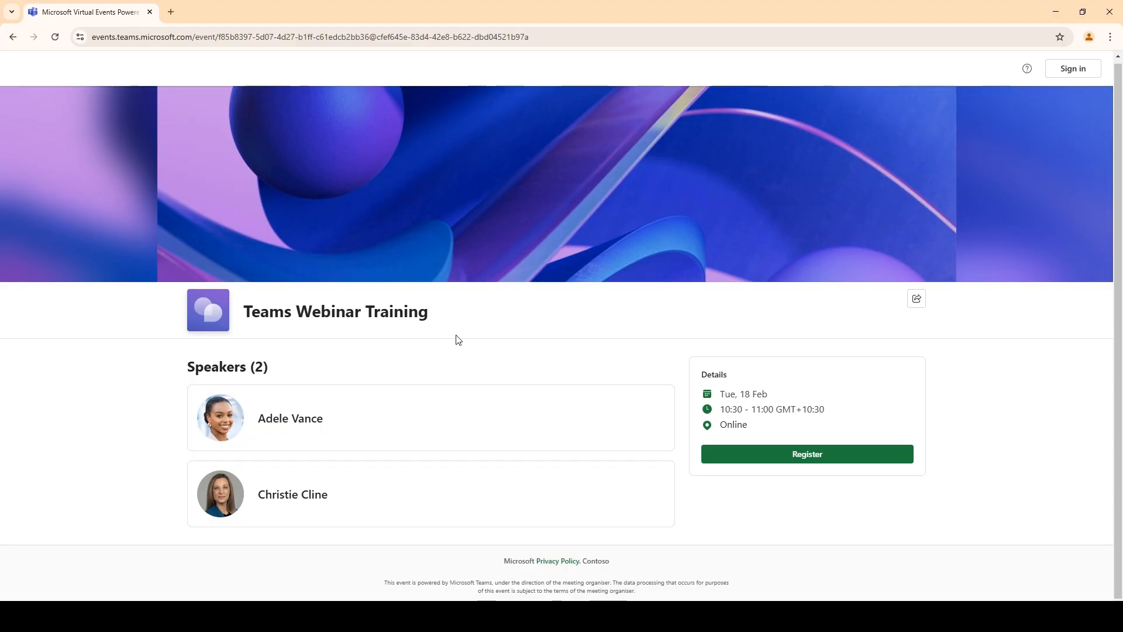
{"action": "left_click", "coordinate": [737, 456]}
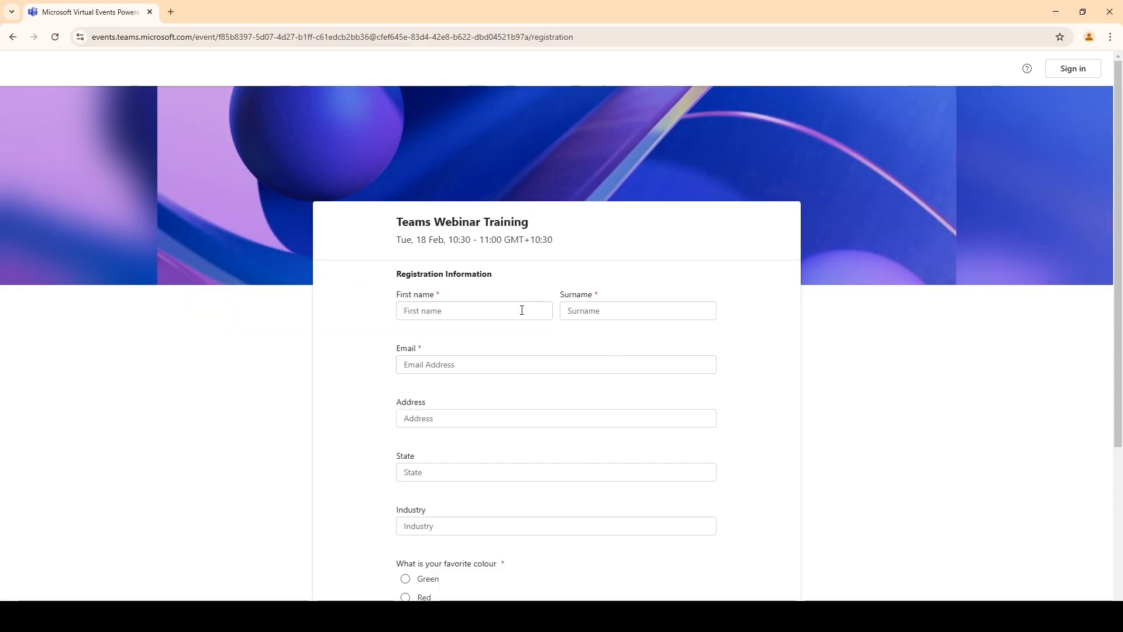
Fill in the test attendee's first name, surname and email address
{"action": "left_click", "coordinate": [522, 310]}
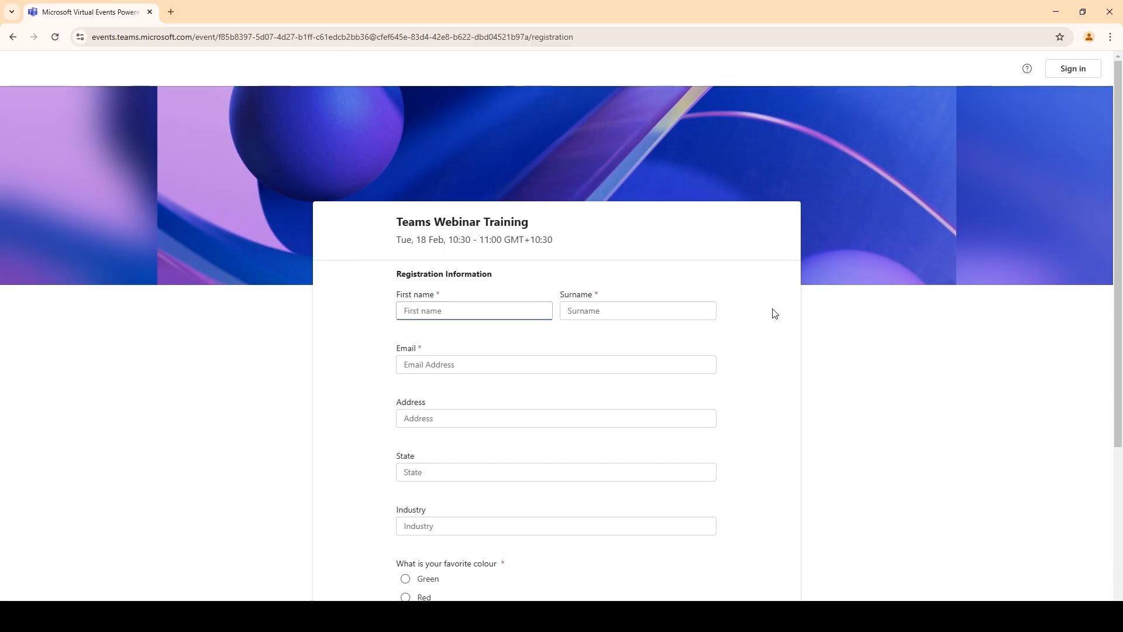
{"action": "type", "text": "Ka"}
{"action": "key", "text": "BackSpace"}
{"action": "key", "text": "BackSpace"}
{"action": "key", "text": "Tab"}
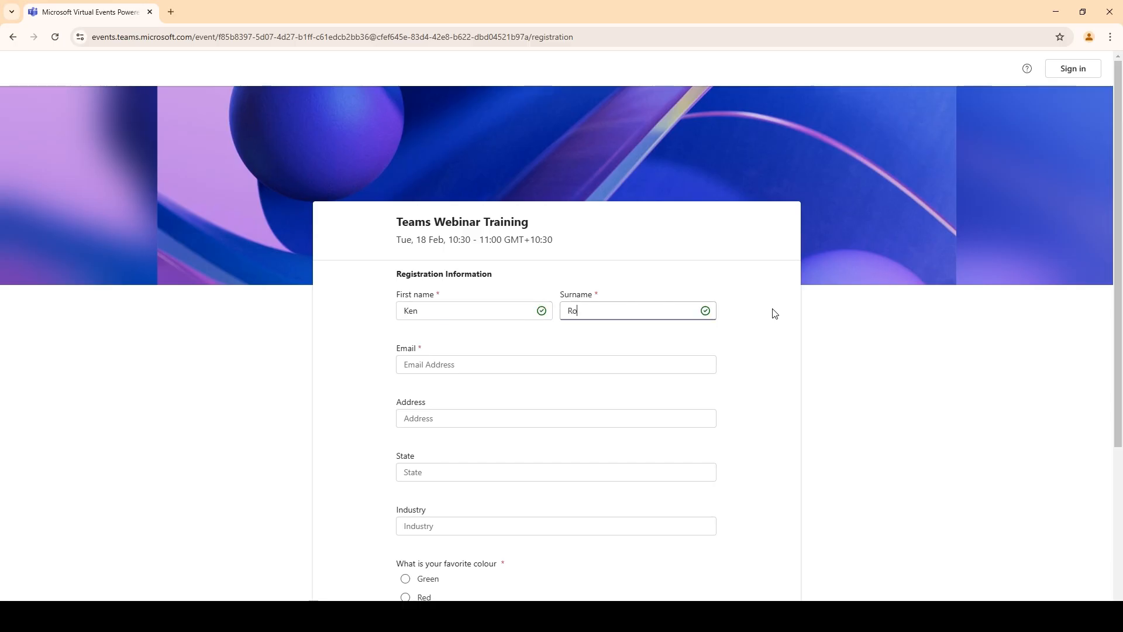
{"action": "key", "text": "Tab"}
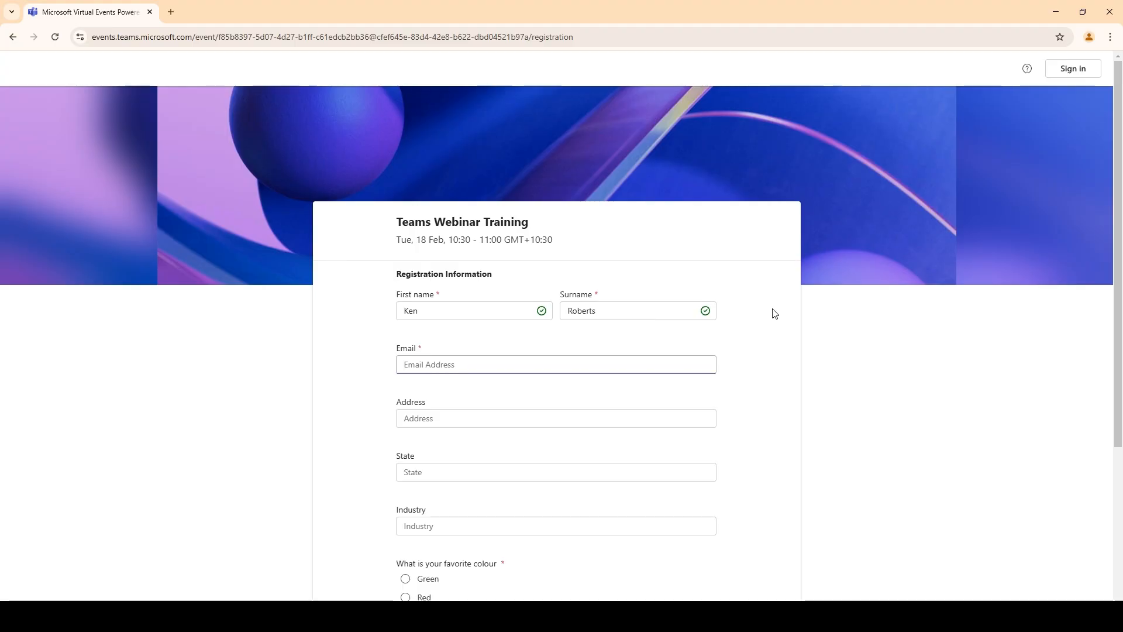
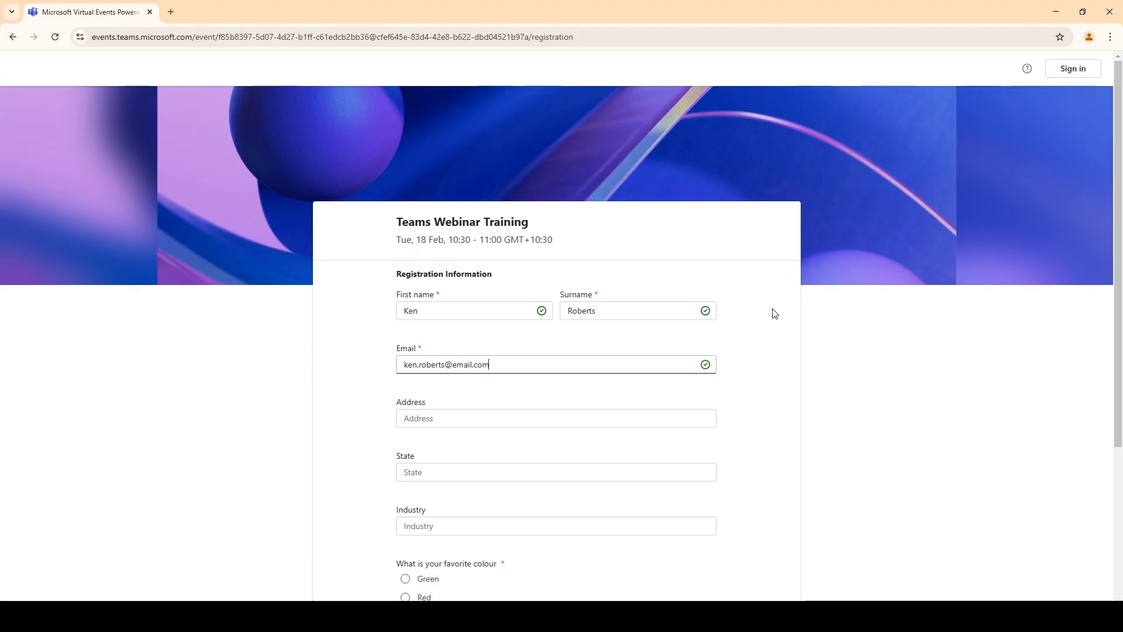
{"action": "key", "text": "Tab"}
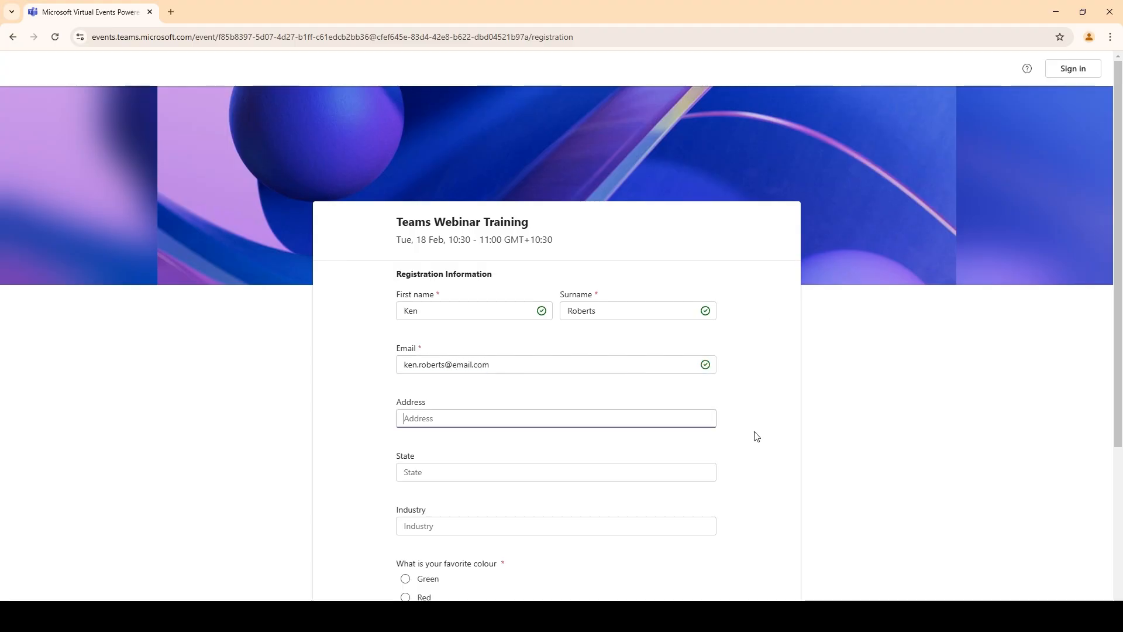
Choose Green as the favourite colour, accept the terms and submit the registration
{"action": "scroll", "coordinate": [528, 390], "scroll_direction": "down", "scroll_amount": 4}
{"action": "left_click", "coordinate": [443, 253]}
{"action": "left_click", "coordinate": [521, 205]}
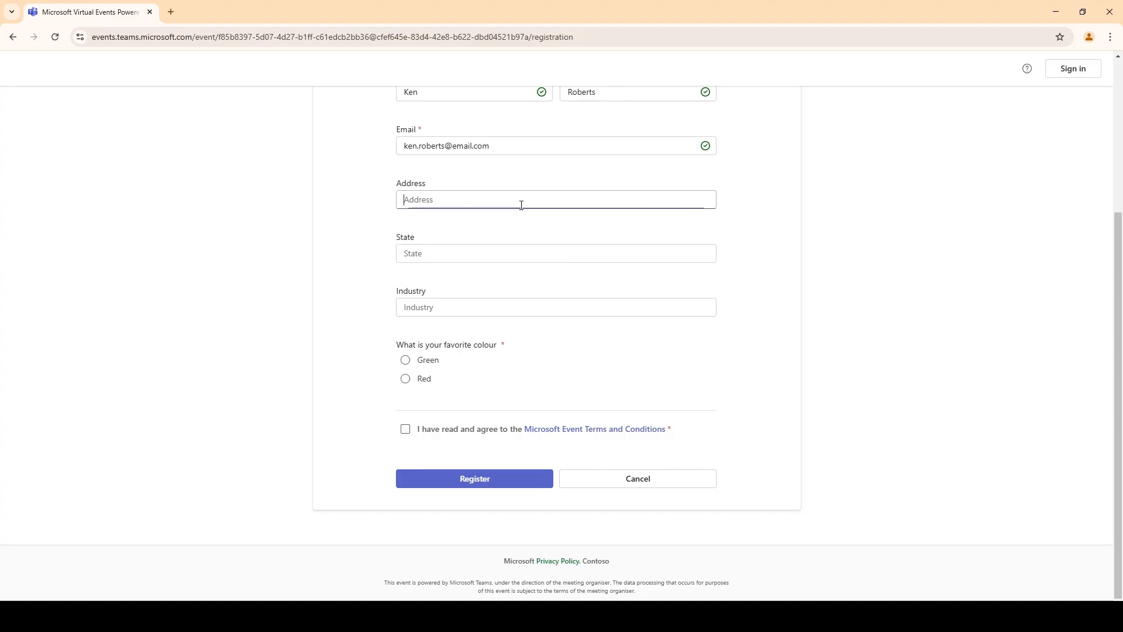
{"action": "left_click_drag", "start_coordinate": [423, 346], "coordinate": [523, 344]}
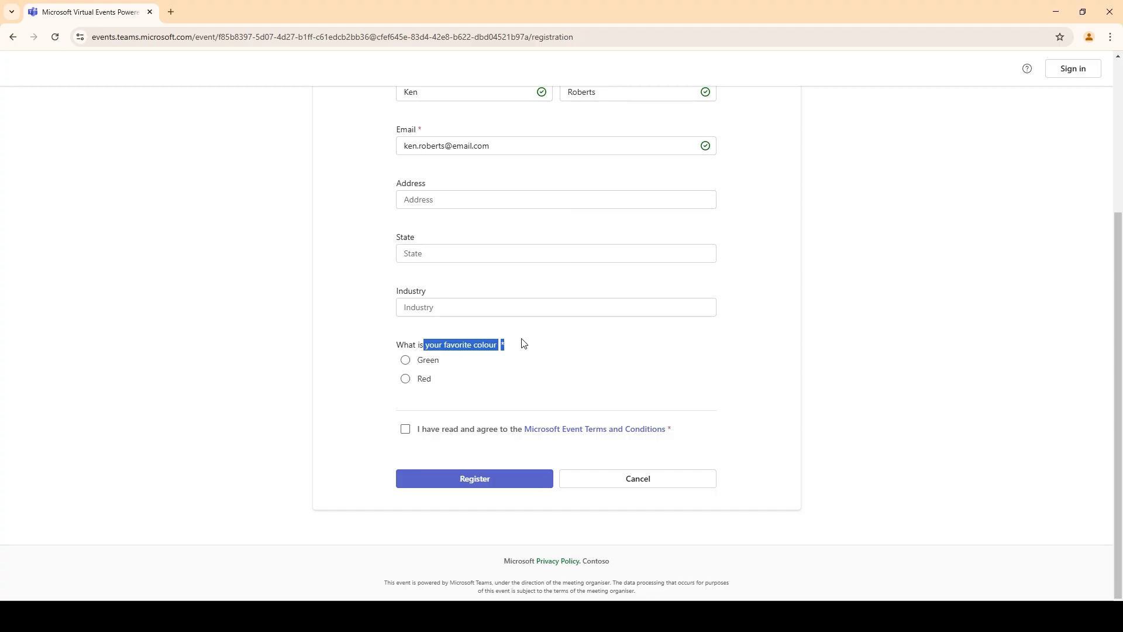
{"action": "left_click", "coordinate": [471, 356]}
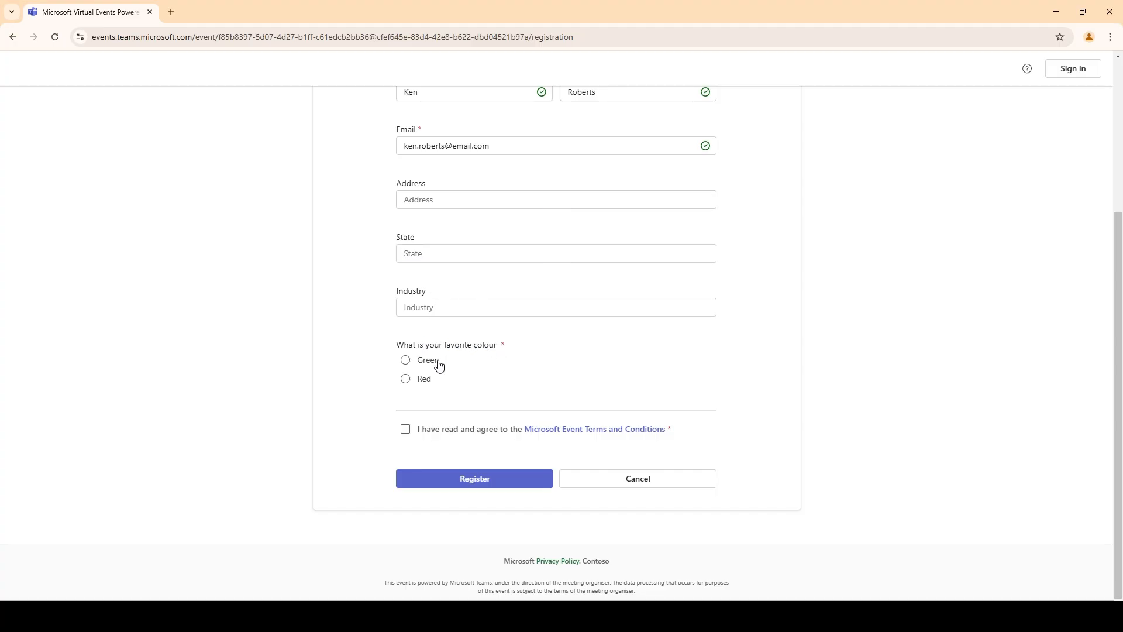
{"action": "left_click", "coordinate": [406, 360]}
{"action": "left_click", "coordinate": [405, 431]}
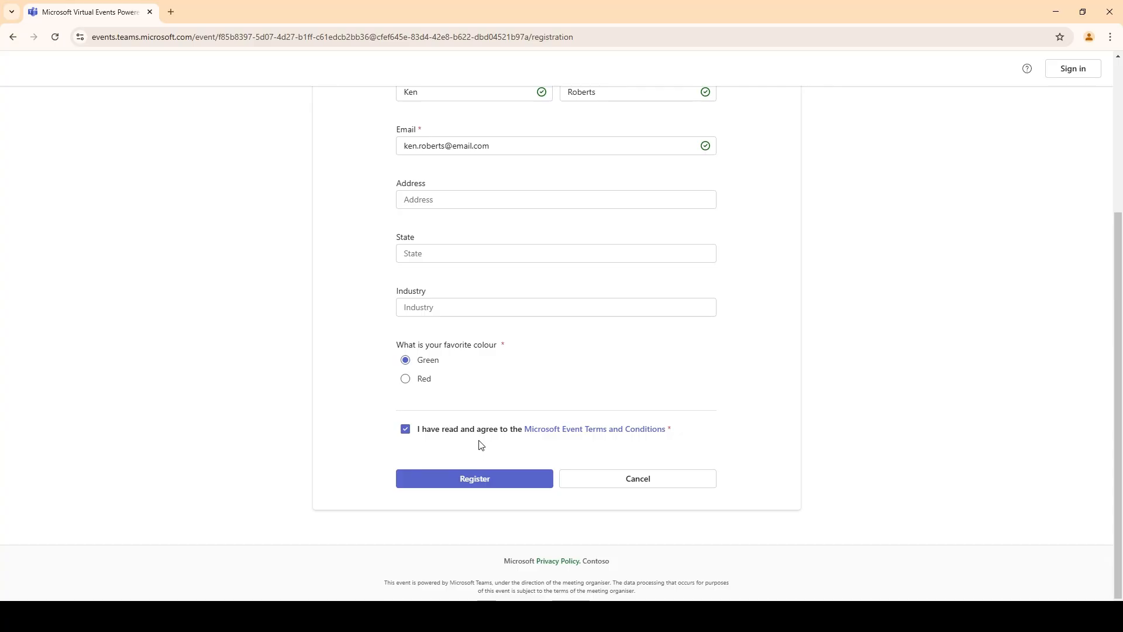
{"action": "left_click", "coordinate": [513, 480]}
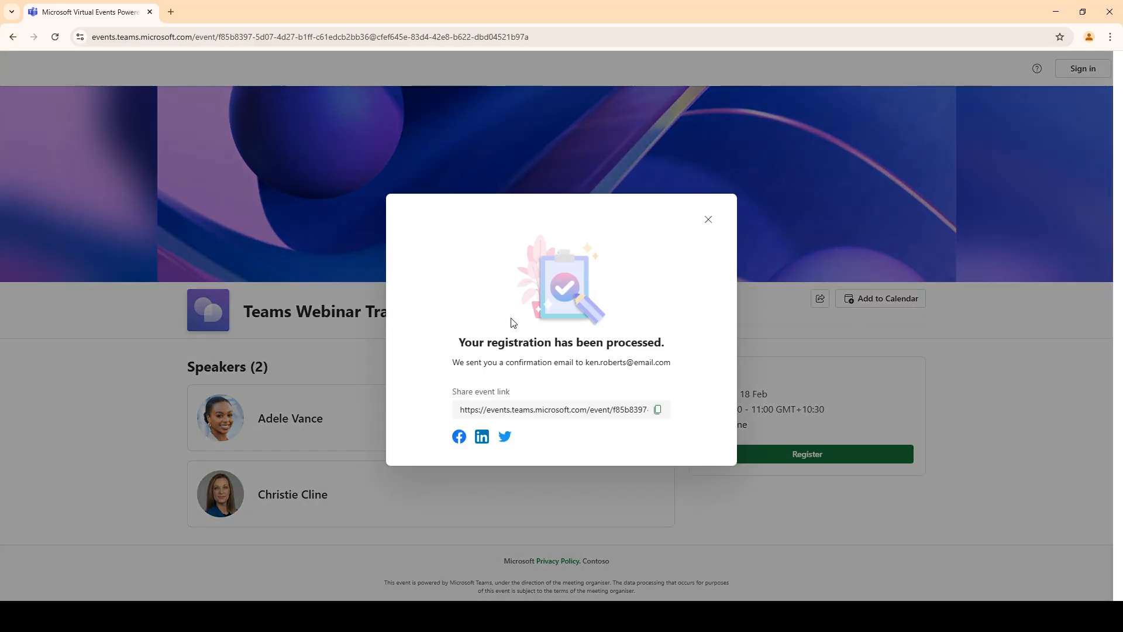
Review the registration confirmation's message, recipient address and shared event link, then close it
{"action": "left_click_drag", "start_coordinate": [559, 343], "coordinate": [677, 343]}
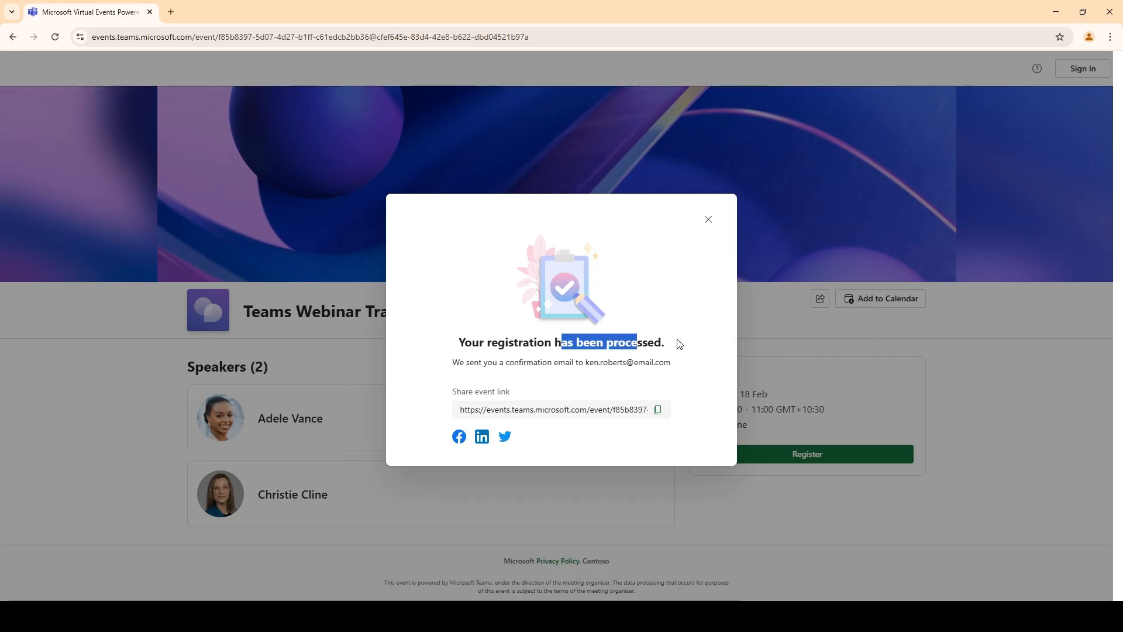
{"action": "left_click", "coordinate": [678, 344]}
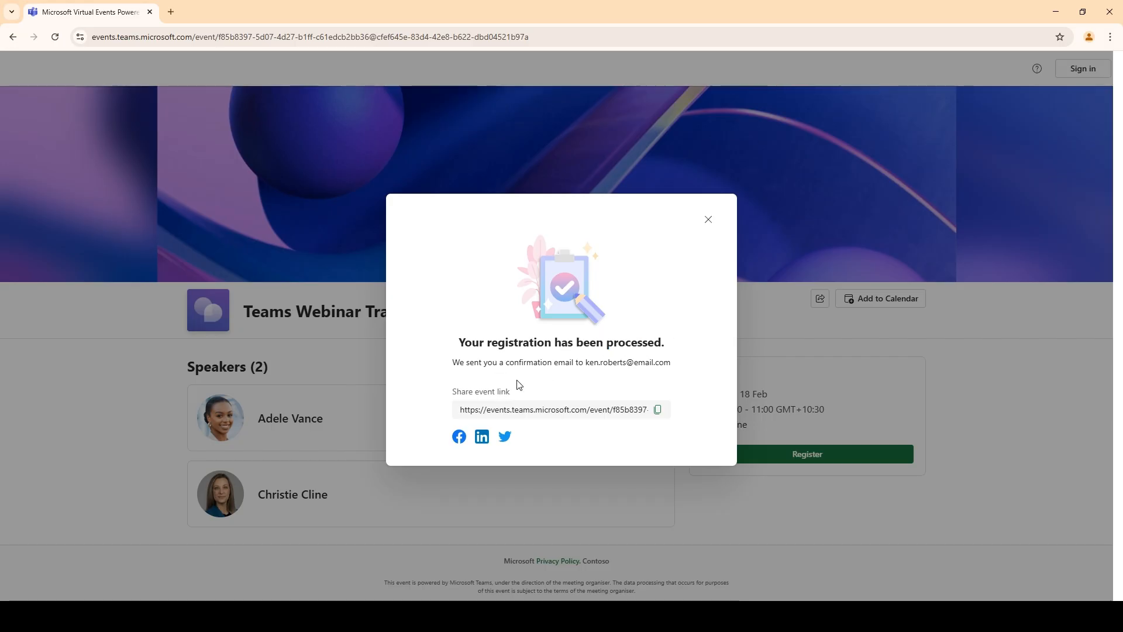
{"action": "left_click_drag", "start_coordinate": [622, 363], "coordinate": [675, 368]}
{"action": "left_click", "coordinate": [625, 382]}
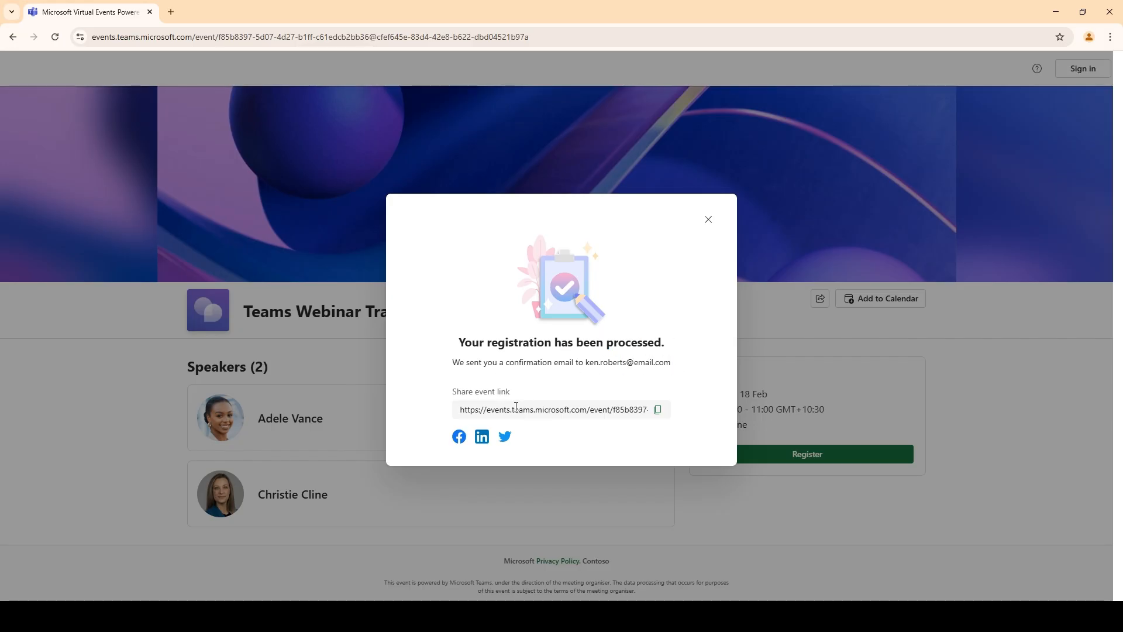
{"action": "left_click_drag", "start_coordinate": [528, 412], "coordinate": [662, 407]}
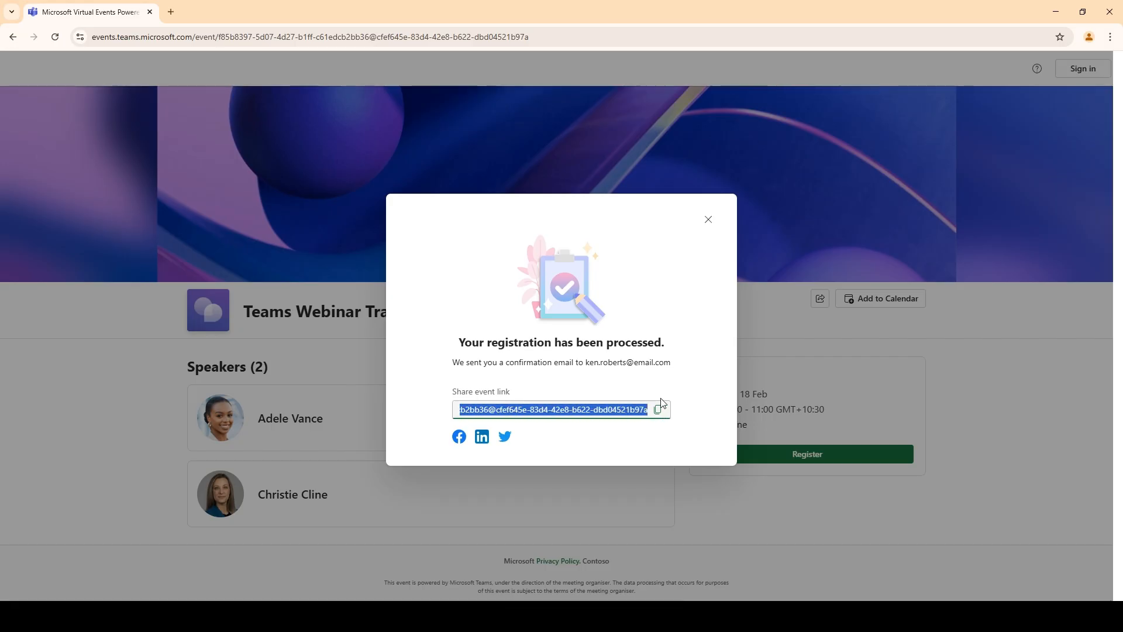
{"action": "left_click", "coordinate": [705, 367]}
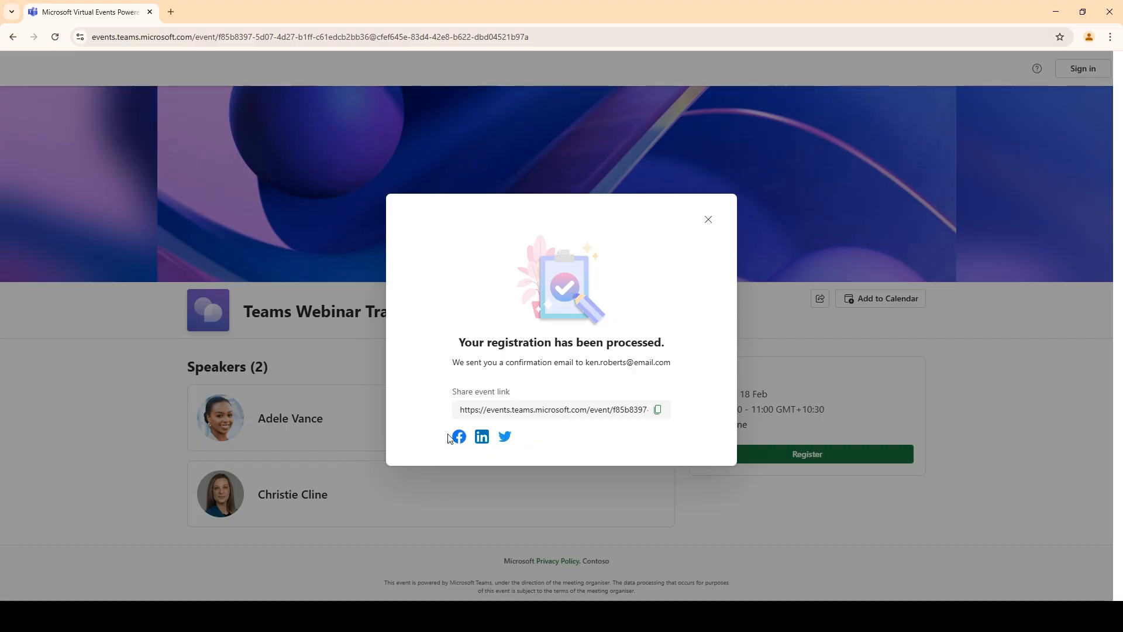
{"action": "left_click", "coordinate": [707, 221]}
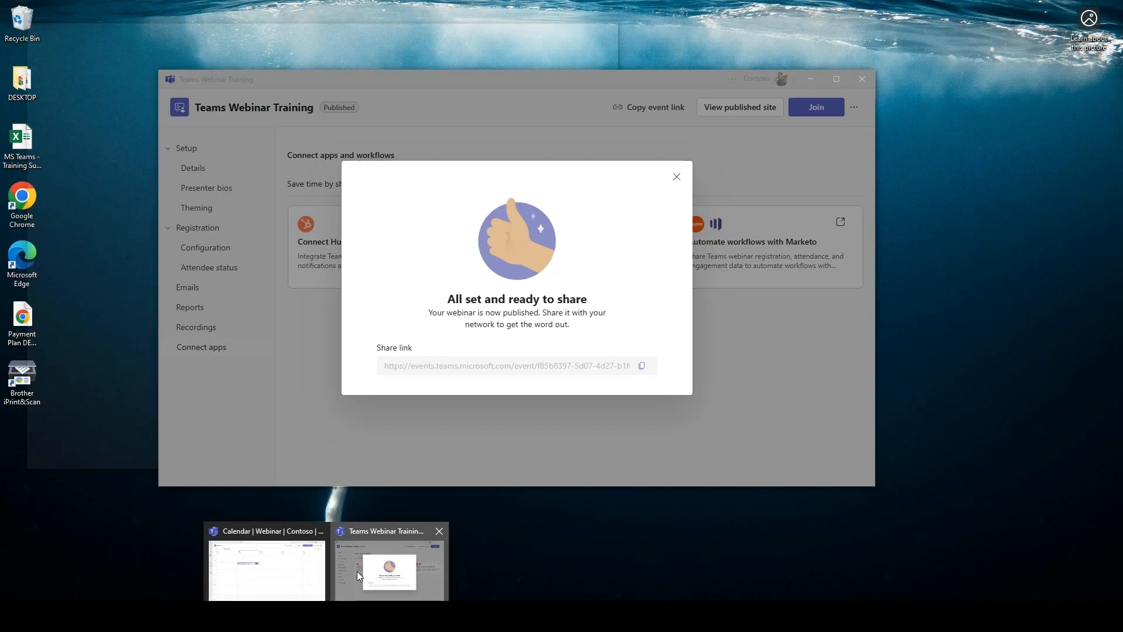
In Teams, expand Registered under Attendee status and view the registrant's answers, with favourite colour Green
{"action": "left_click", "coordinate": [357, 571]}
{"action": "left_click", "coordinate": [676, 176]}
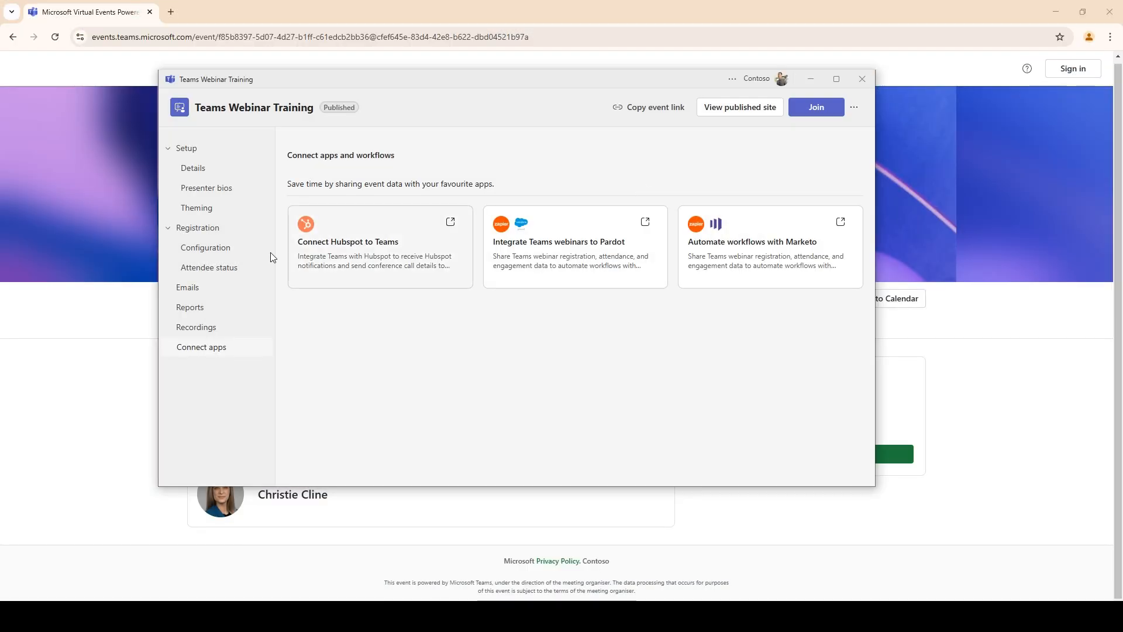
{"action": "left_click", "coordinate": [221, 277]}
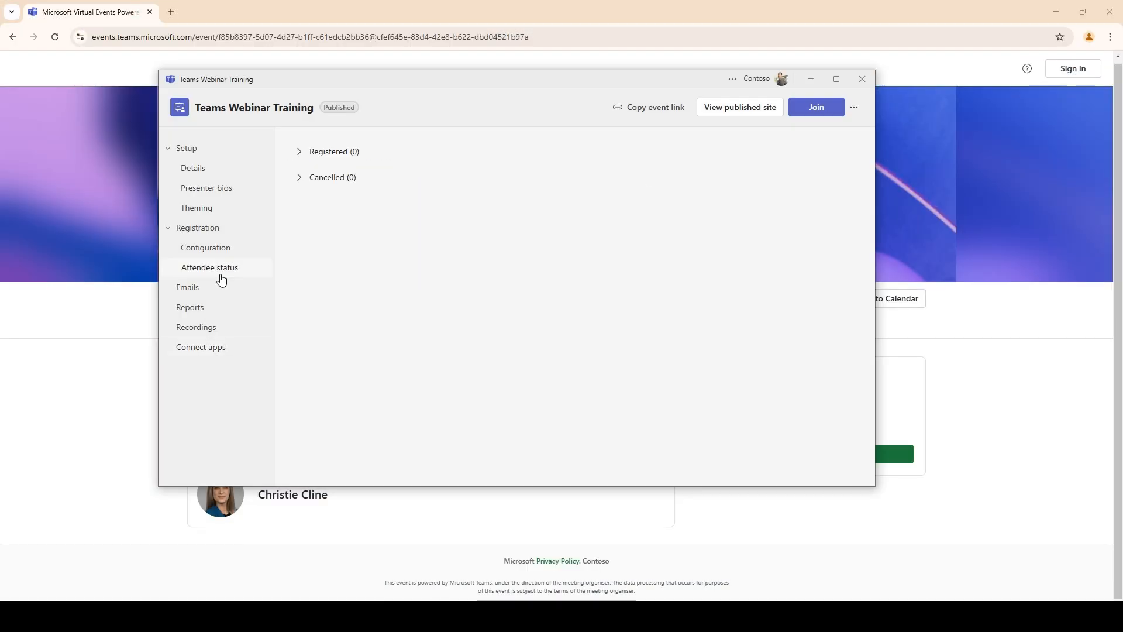
{"action": "left_click", "coordinate": [349, 155]}
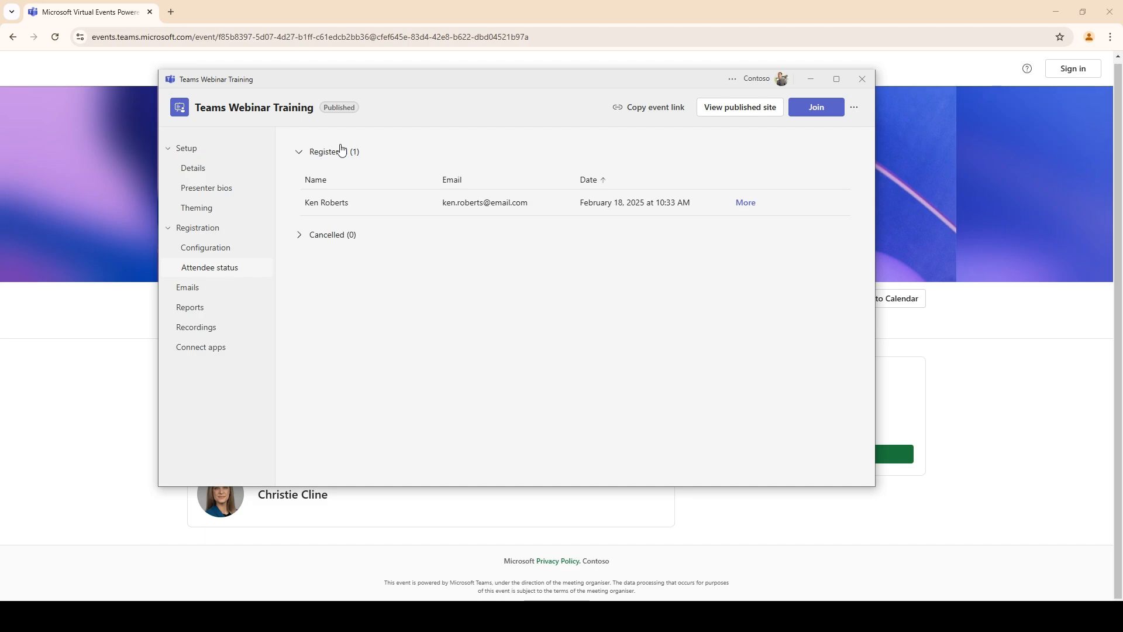
{"action": "left_click_drag", "start_coordinate": [325, 206], "coordinate": [419, 206]}
{"action": "left_click", "coordinate": [331, 283]}
{"action": "left_click", "coordinate": [748, 205]}
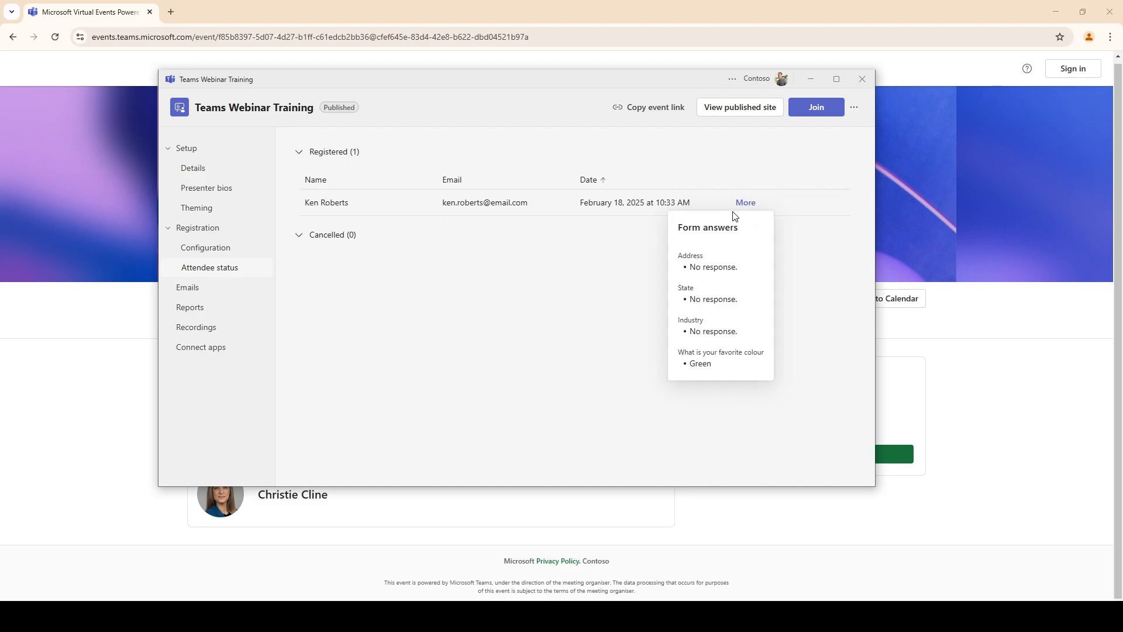